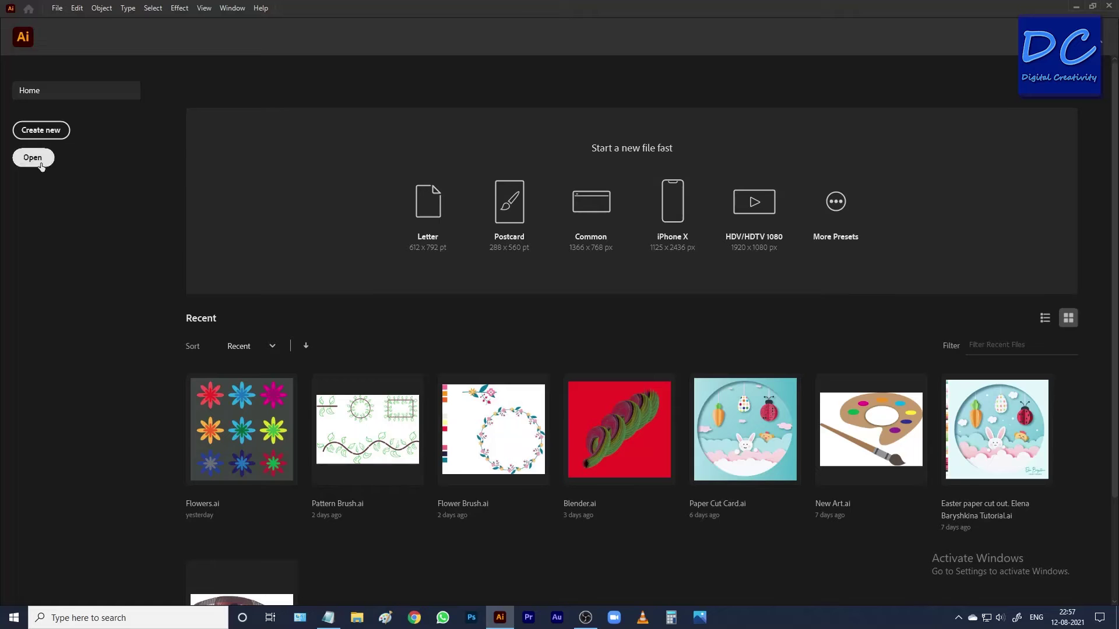
Create a new 1000 × 1000 px Custom document with a blank artboard
{"action": "left_click", "coordinate": [35, 132]}
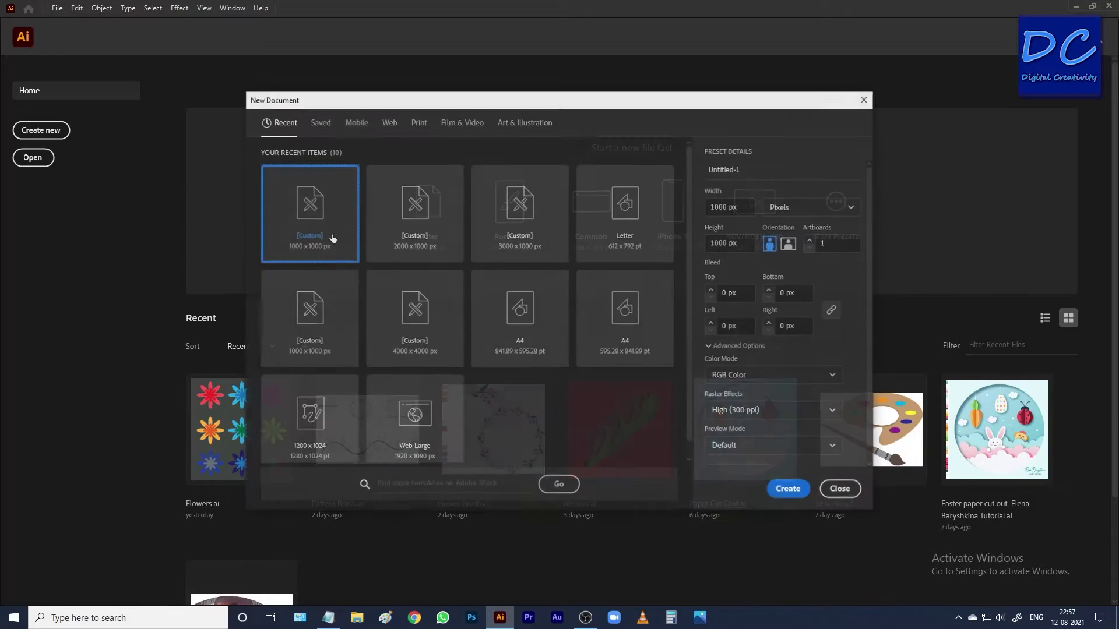
{"action": "left_click", "coordinate": [794, 491]}
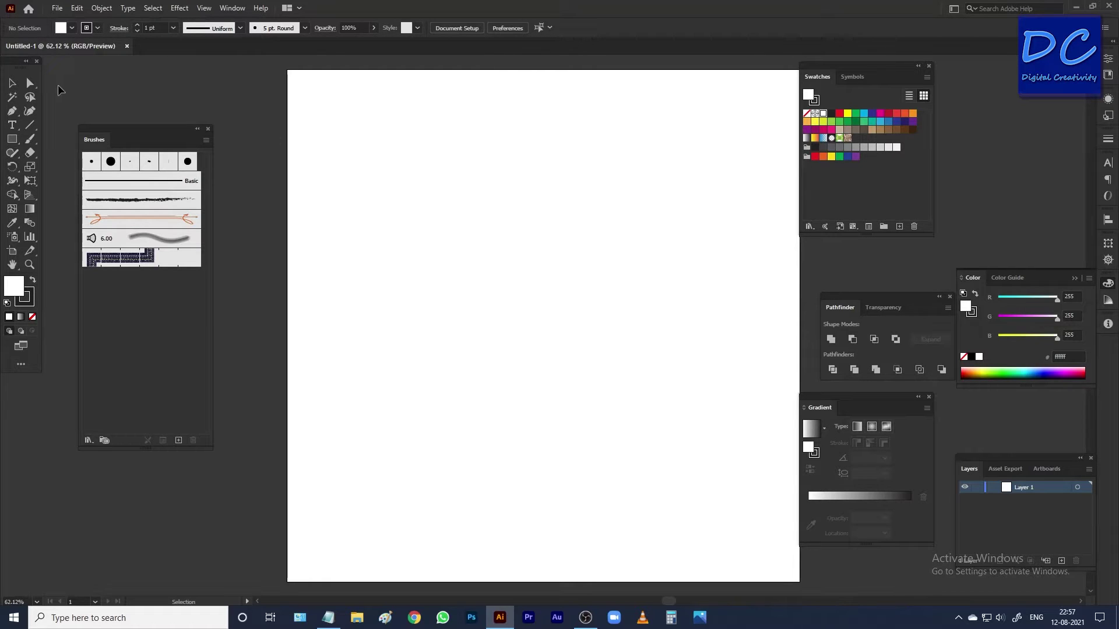
Draw a dark gray (80%) filled rectangle covering the whole artboard
{"action": "left_click", "coordinate": [12, 138]}
{"action": "double_click", "coordinate": [12, 289]}
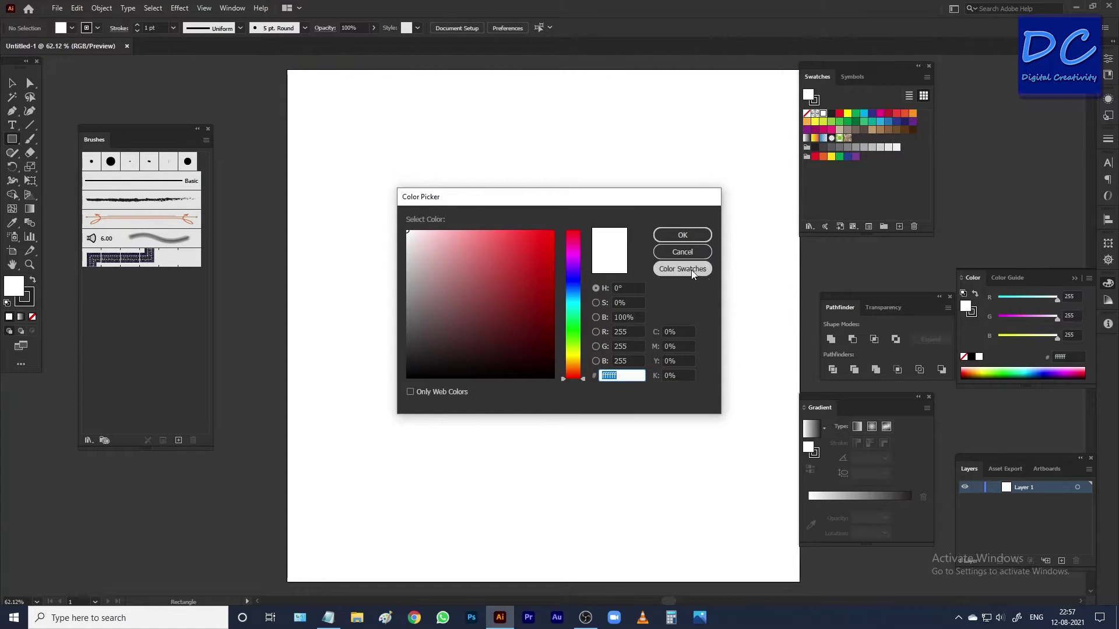
{"action": "left_click", "coordinate": [685, 250]}
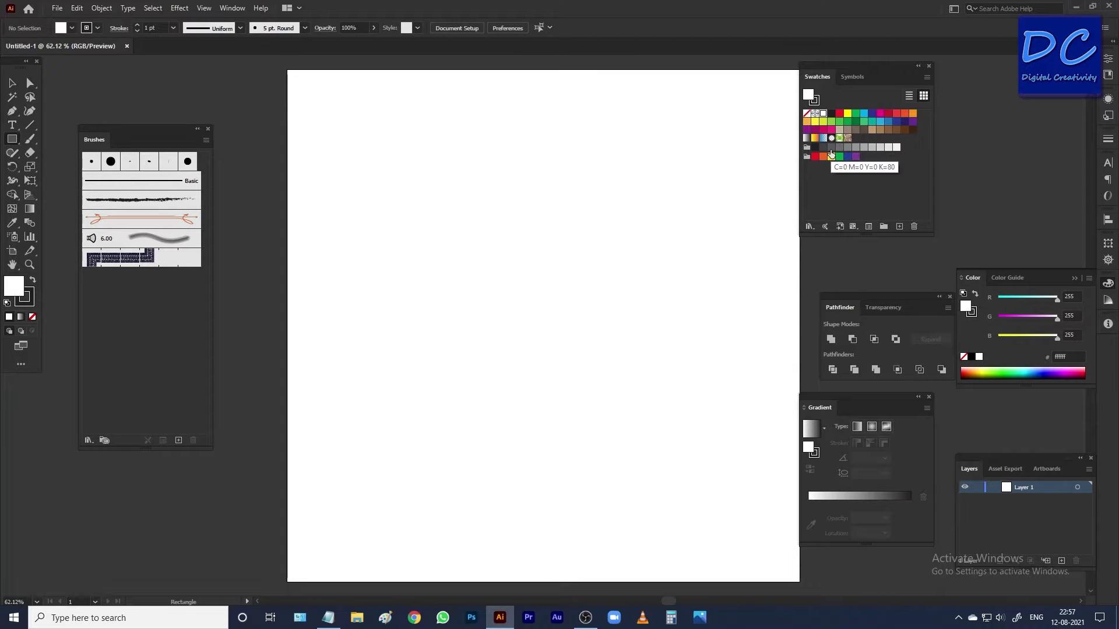
{"action": "left_click", "coordinate": [831, 149]}
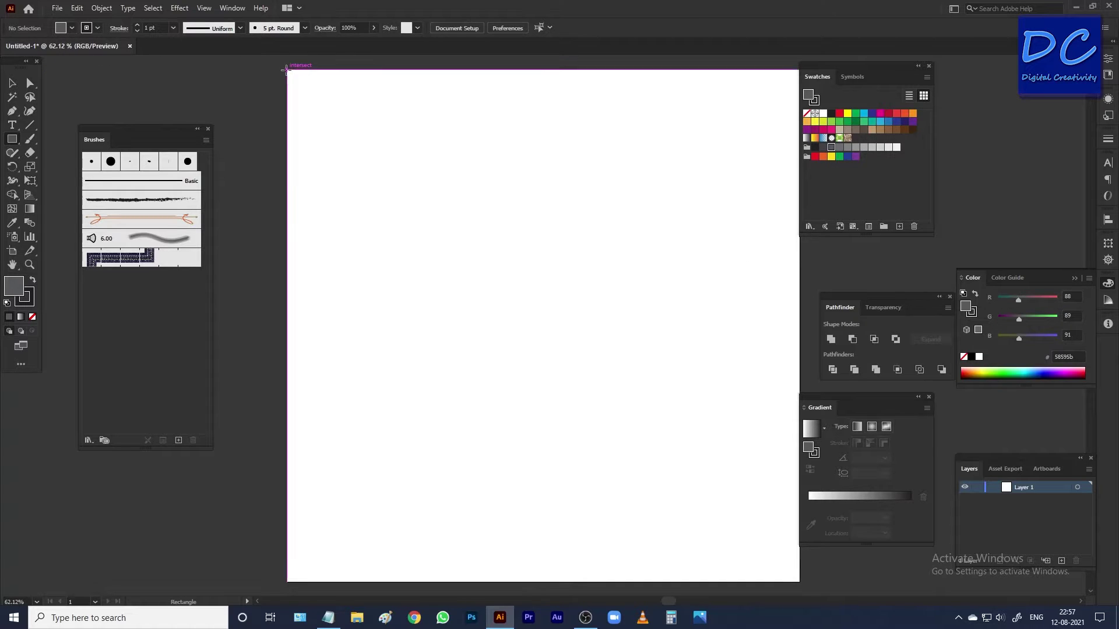
{"action": "mouse_move", "coordinate": [298, 72]}
{"action": "left_mouse_down"}
{"action": "mouse_move", "coordinate": [705, 453]}
{"action": "mouse_move", "coordinate": [799, 581]}
{"action": "left_mouse_up"}
Lock the gray background rectangle with Object > Lock > Selection
{"action": "right_click", "coordinate": [466, 284]}
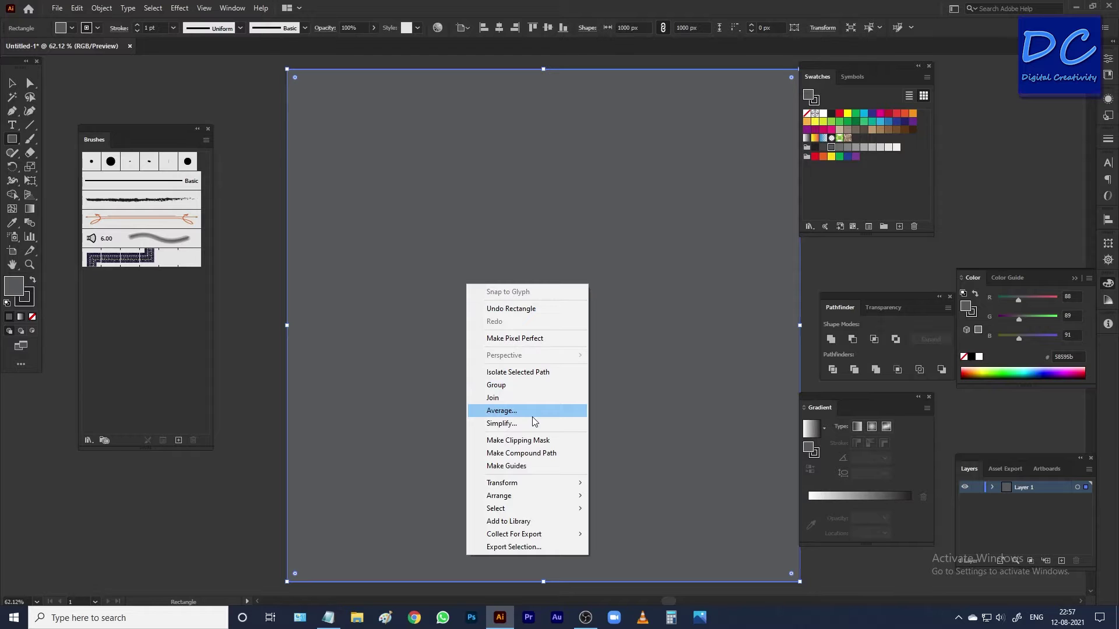
{"action": "left_click", "coordinate": [154, 9]}
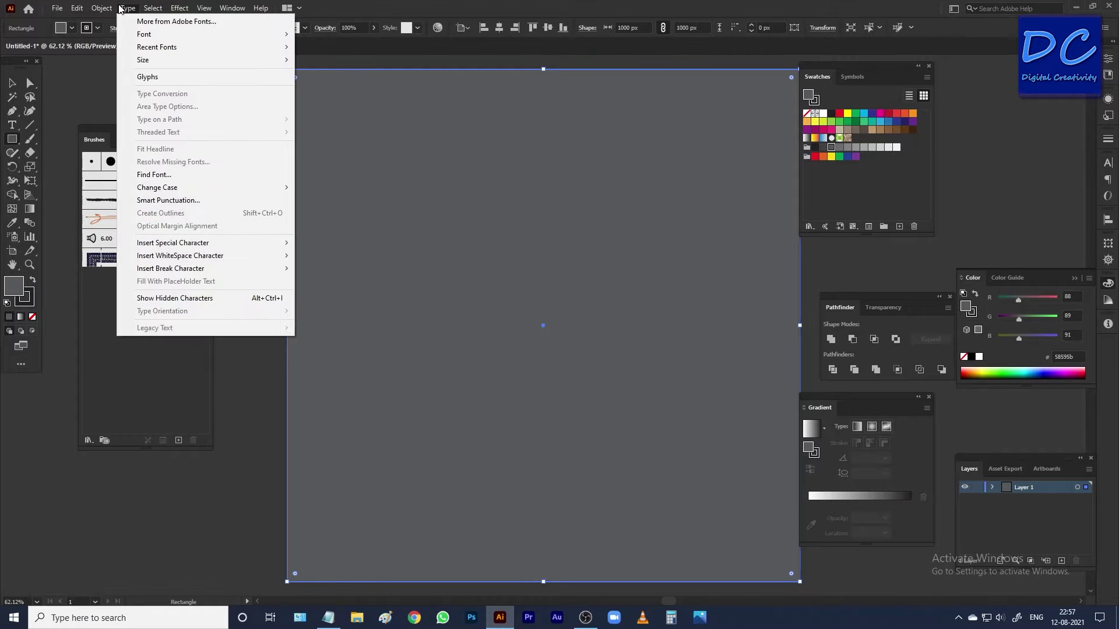
{"action": "mouse_move", "coordinate": [102, 8]}
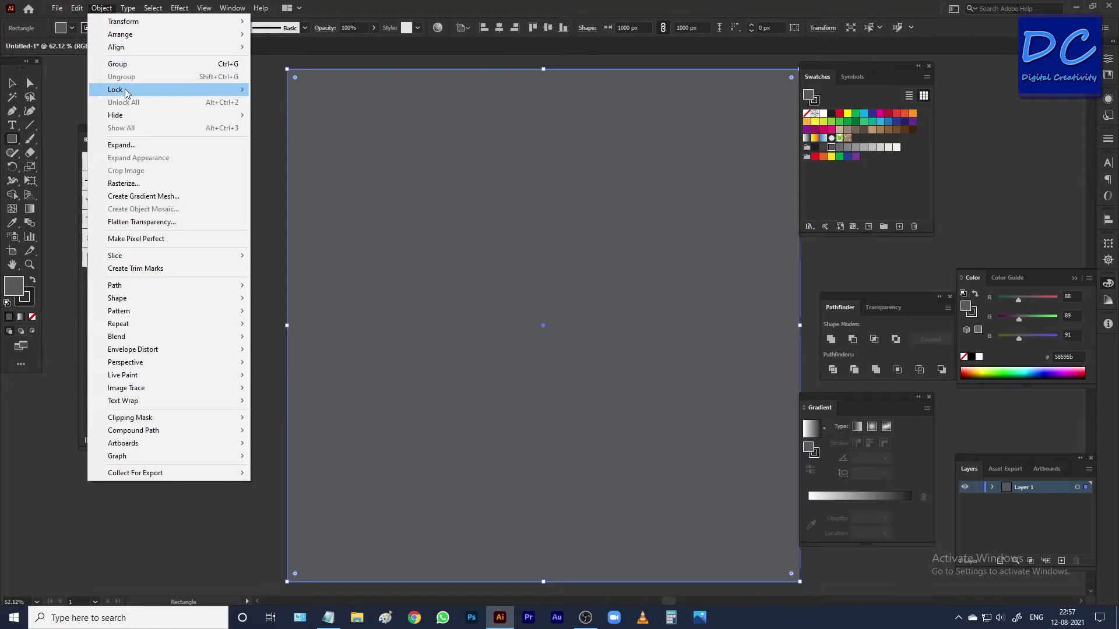
{"action": "mouse_move", "coordinate": [114, 89]}
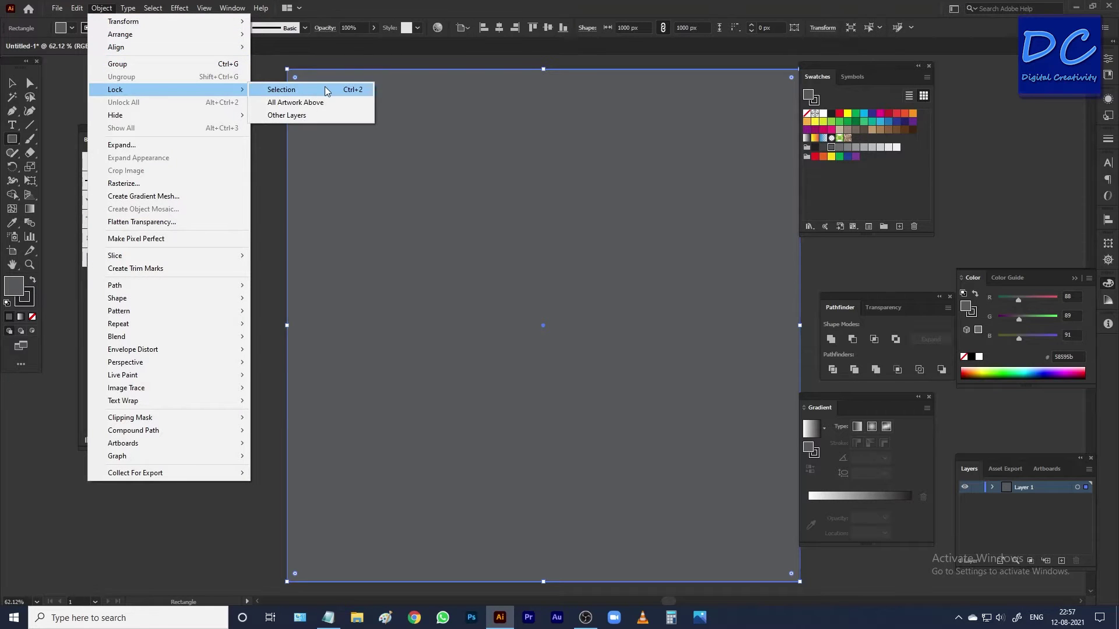
{"action": "left_click", "coordinate": [324, 90]}
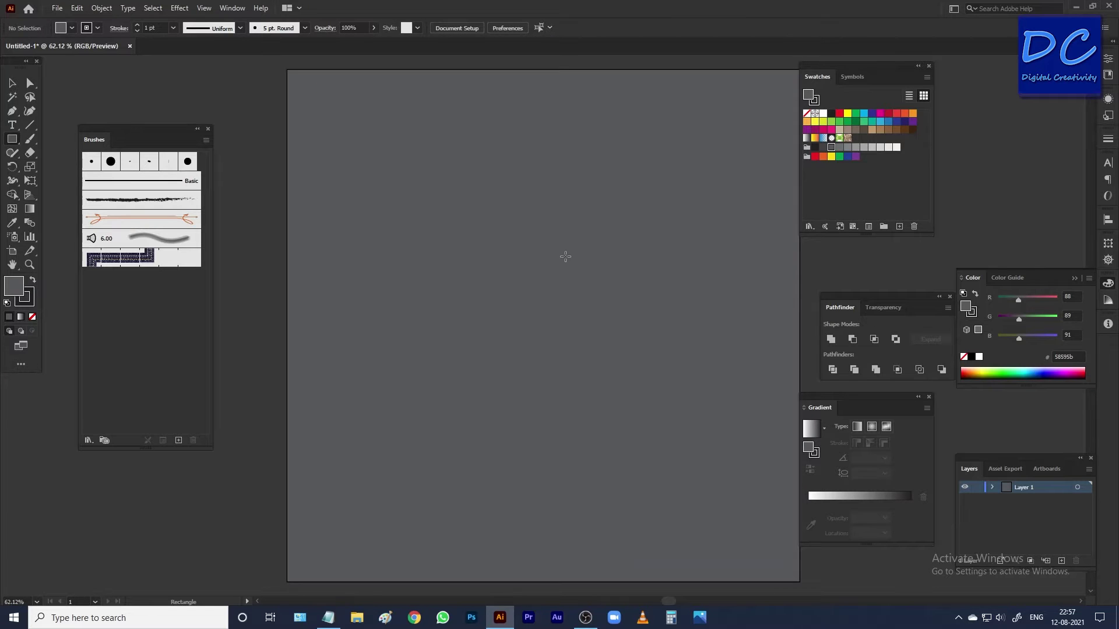
Draw a pointed leaf with two curved sides using the Pen, then refine its left curve
{"action": "key", "text": "p"}
{"action": "left_click", "coordinate": [470, 236]}
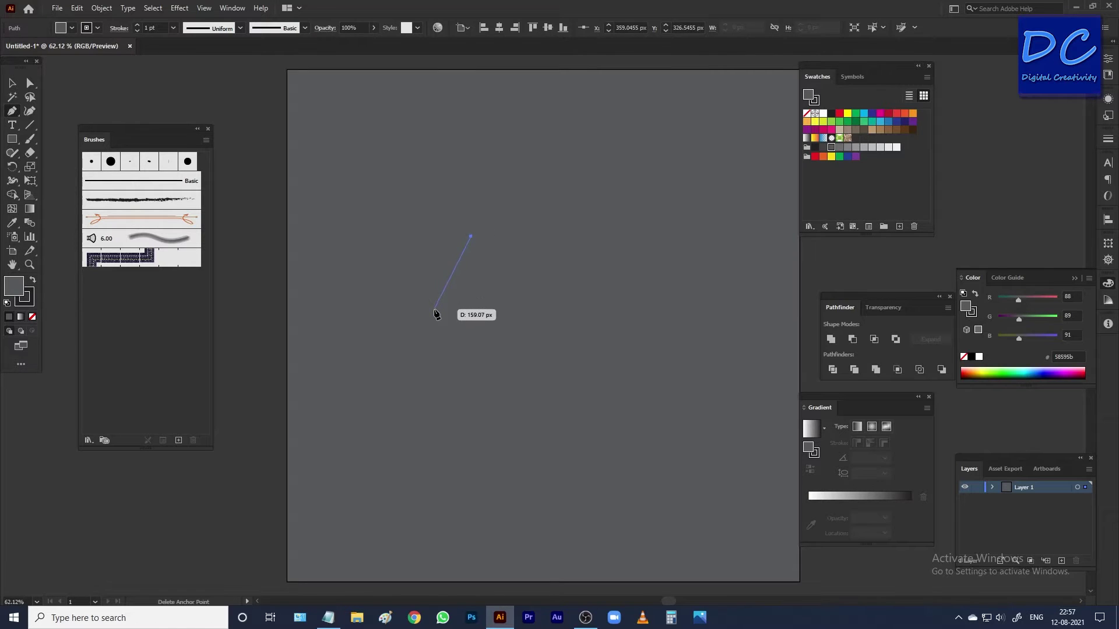
{"action": "mouse_move", "coordinate": [423, 351]}
{"action": "left_mouse_down"}
{"action": "mouse_move", "coordinate": [437, 444]}
{"action": "mouse_move", "coordinate": [458, 451]}
{"action": "left_mouse_up"}
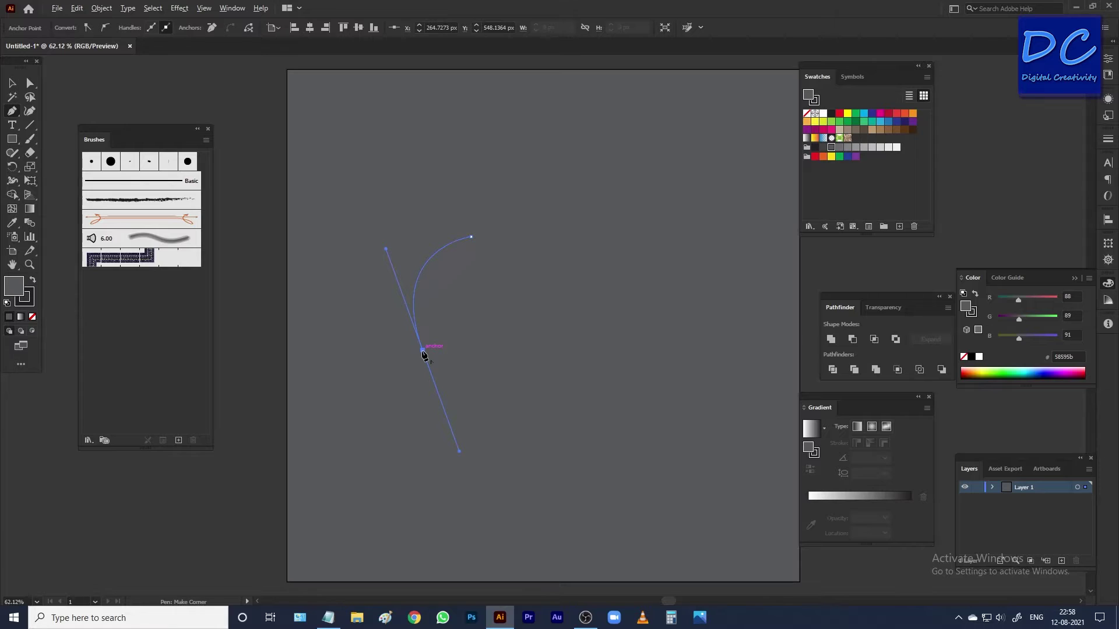
{"action": "left_click_drag", "start_coordinate": [423, 350], "coordinate": [437, 338]}
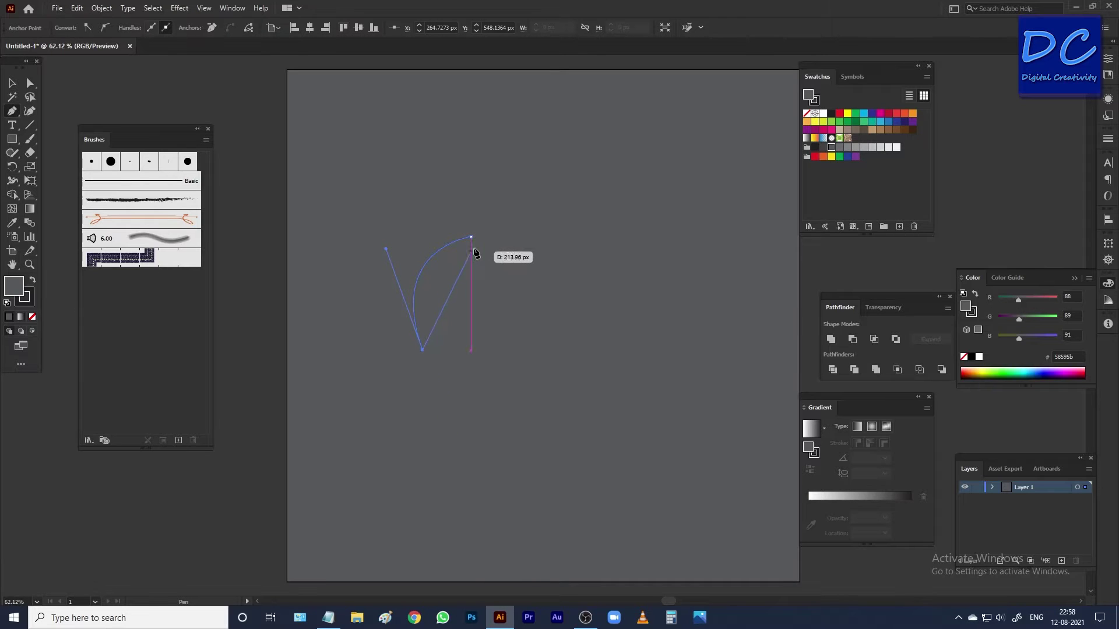
{"action": "mouse_move", "coordinate": [470, 237]}
{"action": "left_mouse_down"}
{"action": "mouse_move", "coordinate": [468, 184]}
{"action": "mouse_move", "coordinate": [441, 168]}
{"action": "mouse_move", "coordinate": [459, 154]}
{"action": "left_mouse_up"}
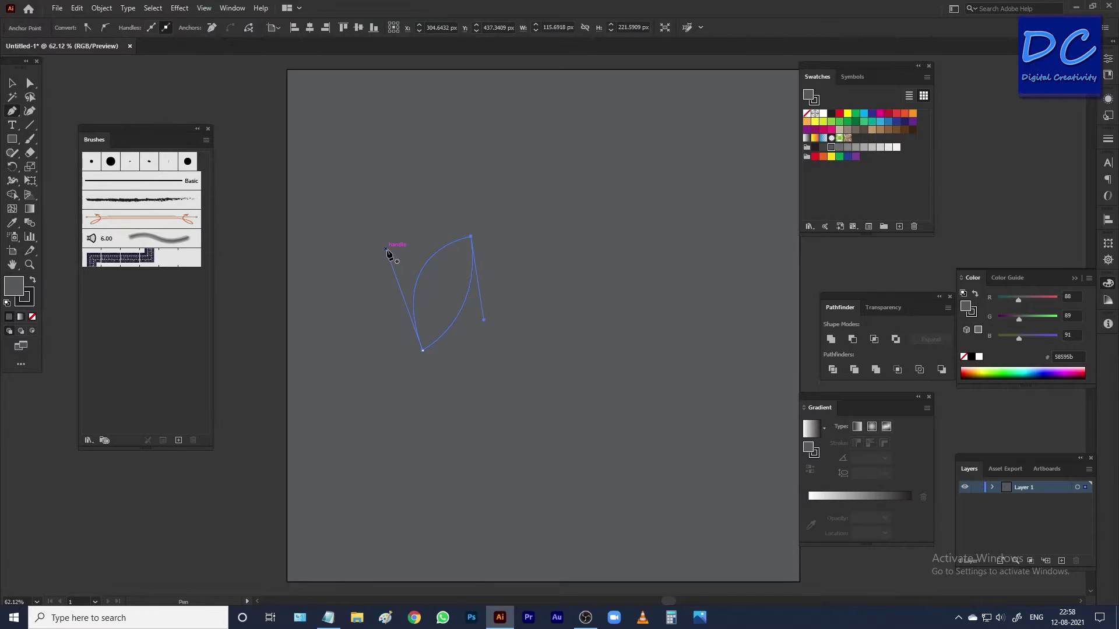
{"action": "key", "text": "a"}
{"action": "left_click_drag", "start_coordinate": [386, 250], "coordinate": [400, 269]}
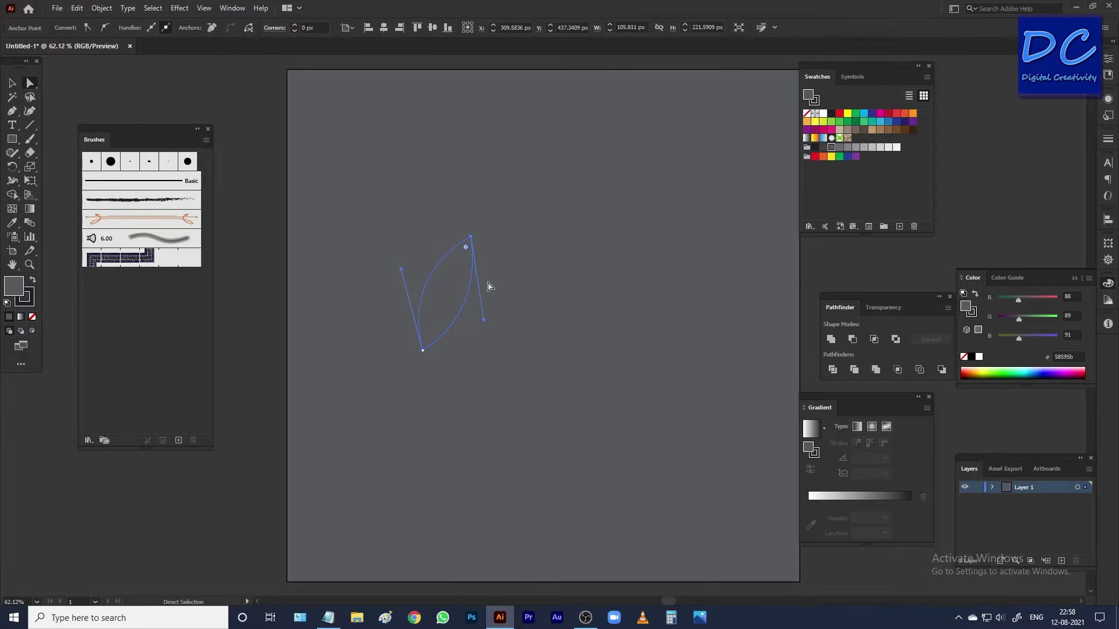
Set the leaf's stroke to None and make the fill the active colour
{"action": "left_click", "coordinate": [34, 282]}
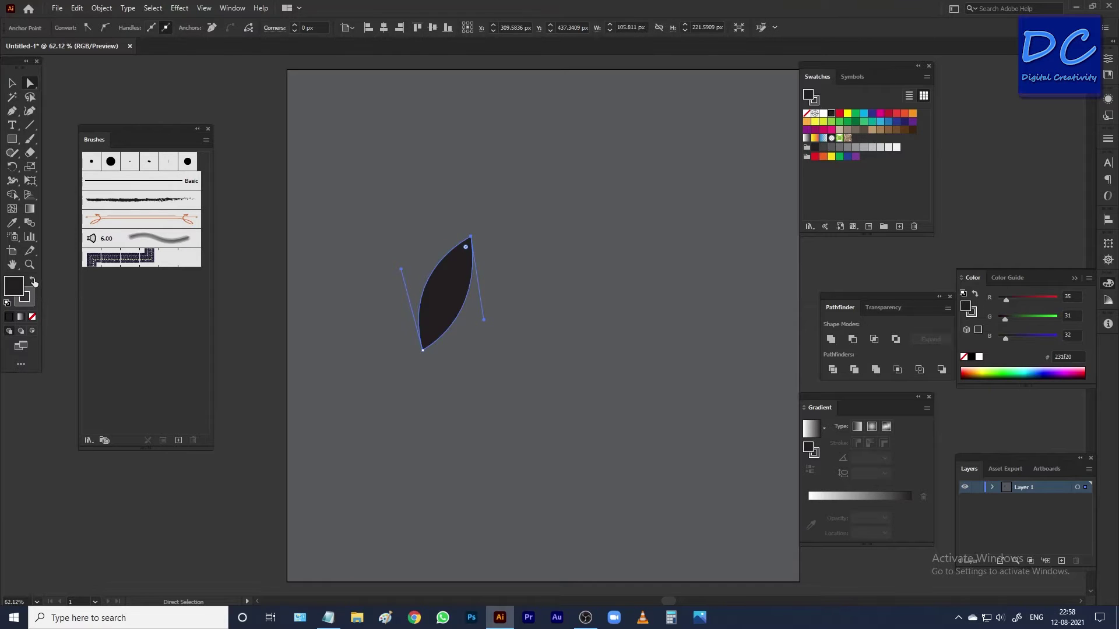
{"action": "left_click", "coordinate": [33, 282]}
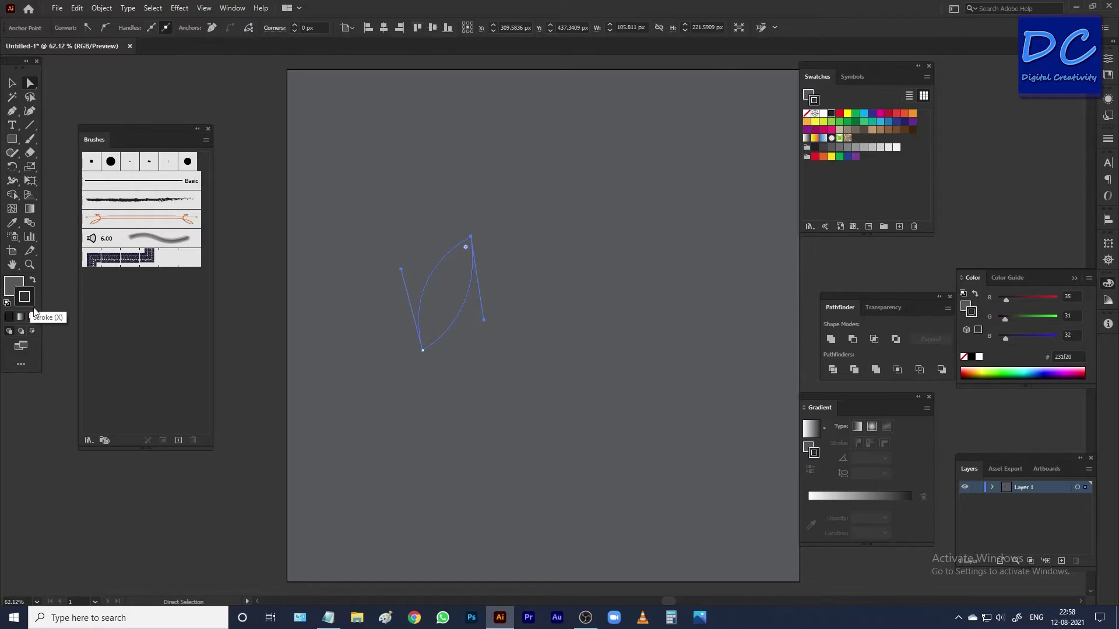
{"action": "left_click", "coordinate": [32, 317]}
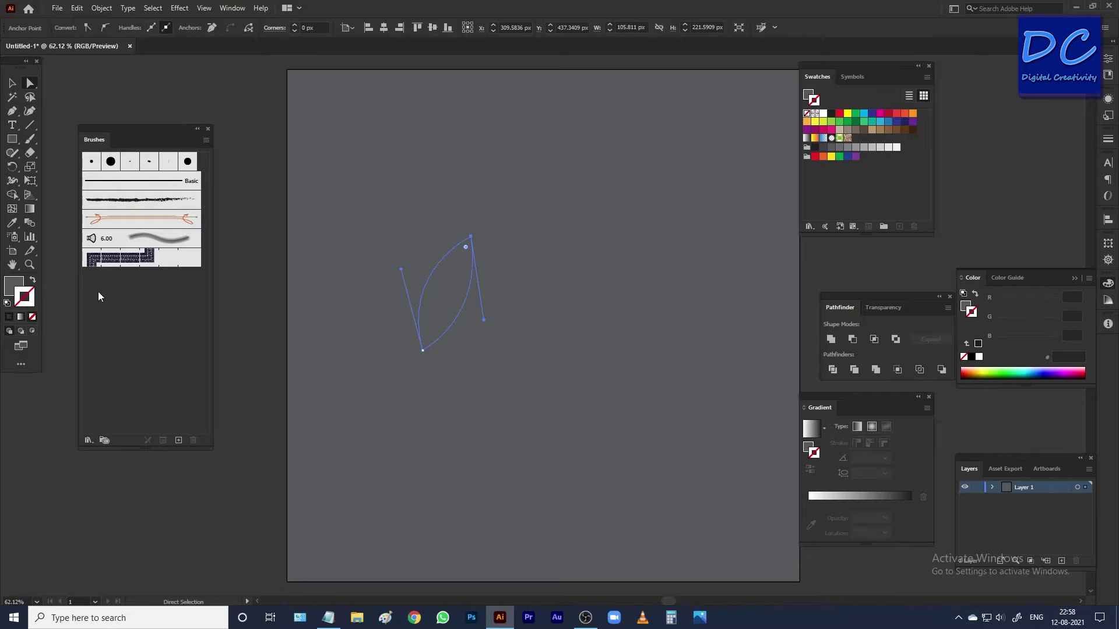
{"action": "left_click", "coordinate": [14, 285]}
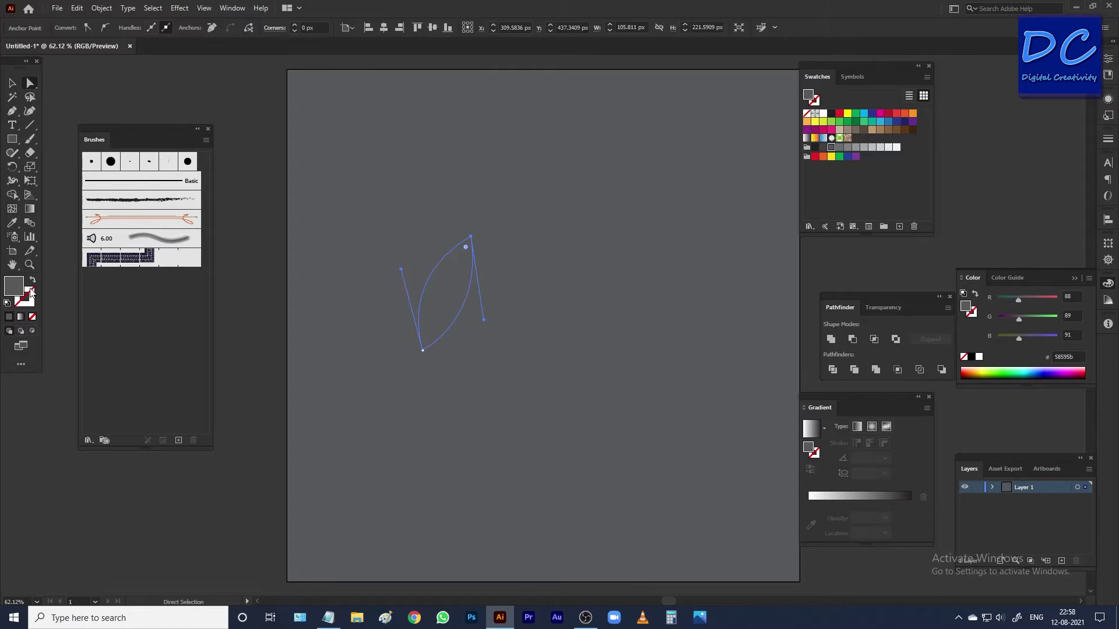
Open the leaf's fill Color Picker and copy the hex code 019f9f from Notepad
{"action": "double_click", "coordinate": [19, 293]}
{"action": "left_click", "coordinate": [335, 623]}
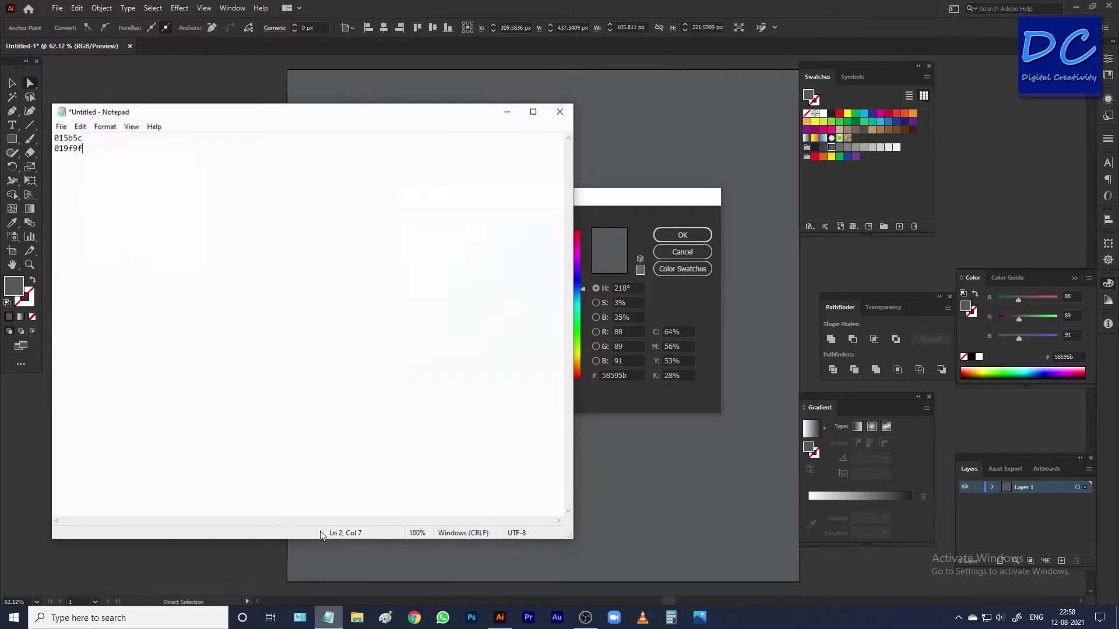
{"action": "left_click_drag", "start_coordinate": [83, 136], "coordinate": [52, 136]}
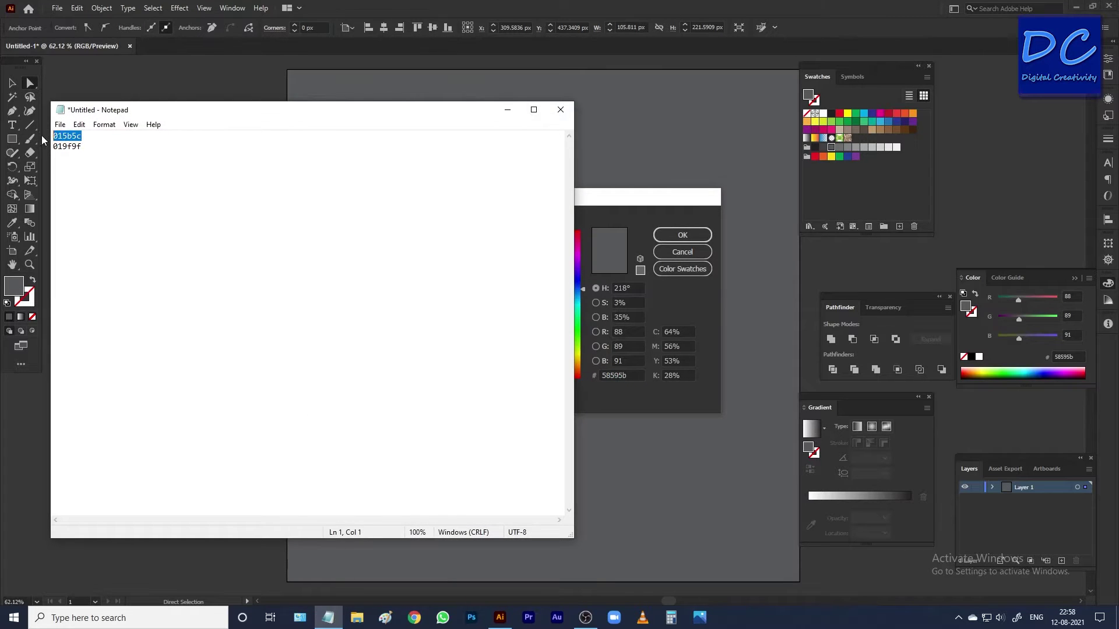
{"action": "right_click", "coordinate": [63, 138]}
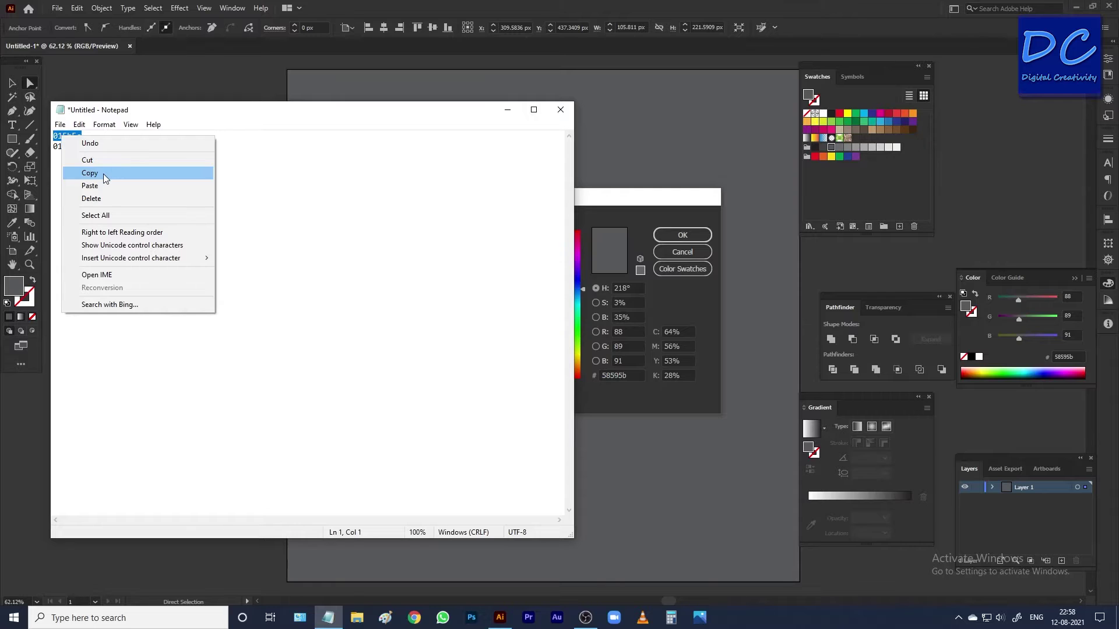
{"action": "left_click", "coordinate": [146, 170]}
{"action": "left_click", "coordinate": [82, 158]}
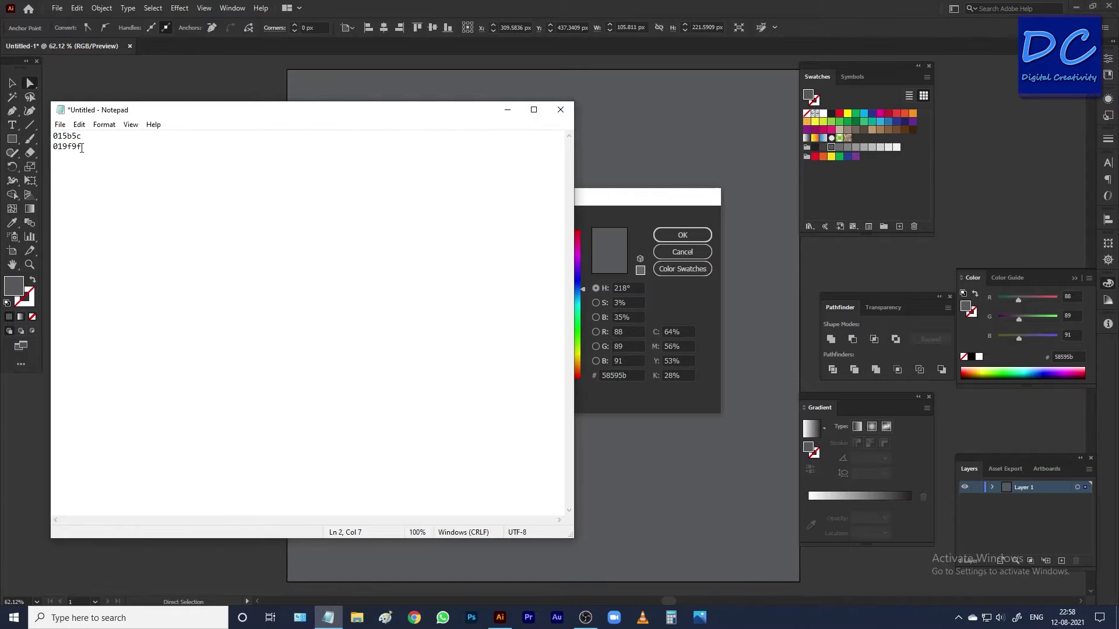
{"action": "left_click_drag", "start_coordinate": [82, 148], "coordinate": [52, 146]}
{"action": "right_click", "coordinate": [60, 147]}
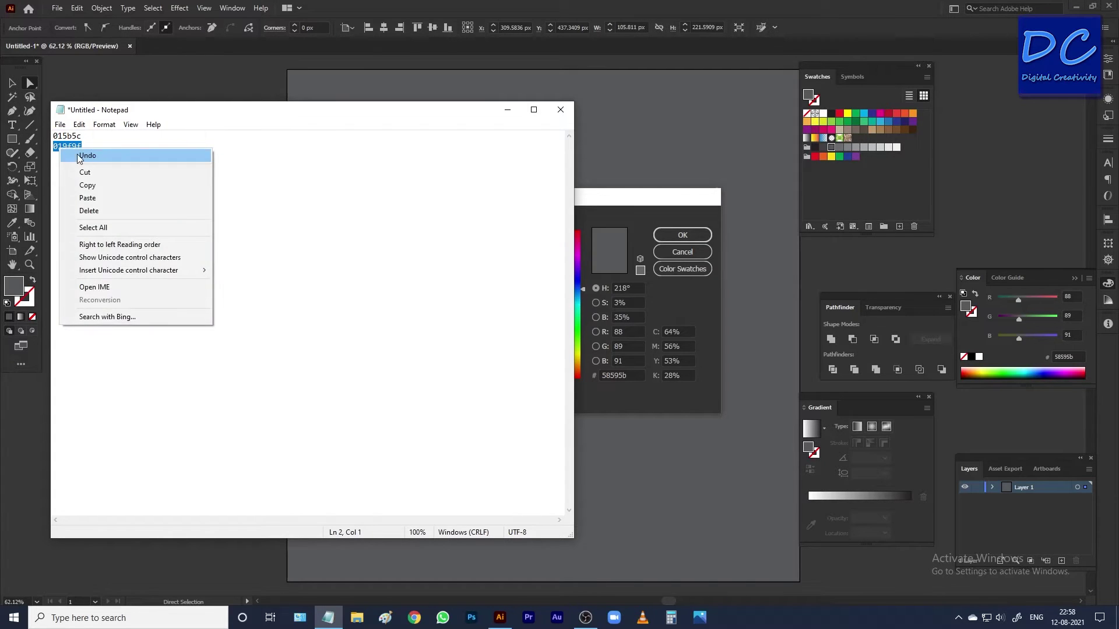
{"action": "left_click", "coordinate": [97, 185]}
Fill the leaf with teal 019f9f, then deselect it and shift the view down
{"action": "left_click", "coordinate": [499, 618]}
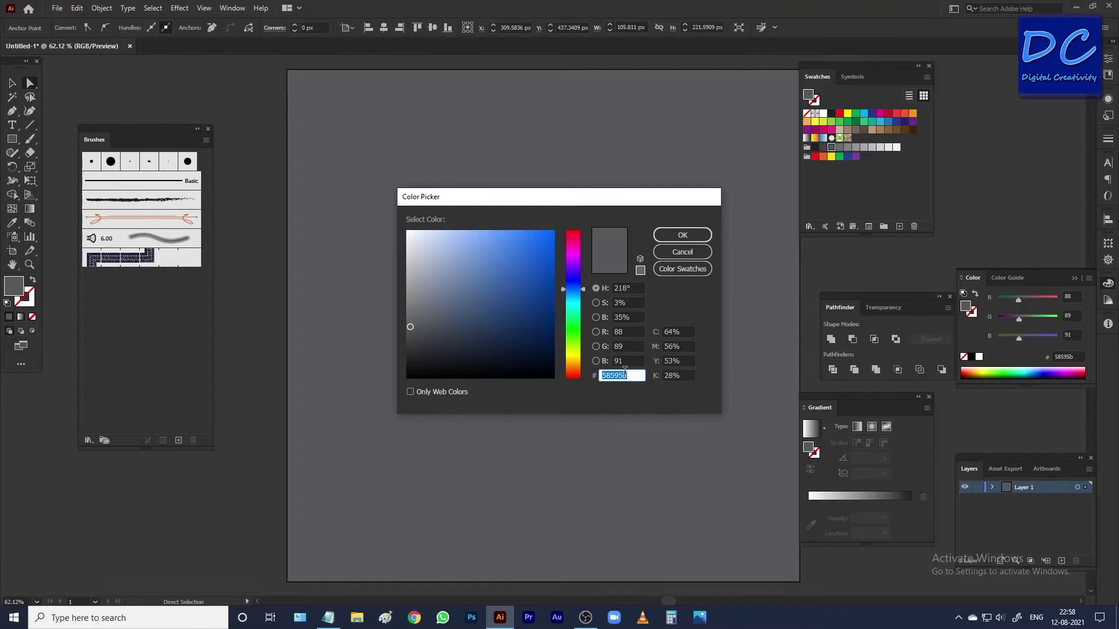
{"action": "key", "text": "ctrl+v"}
{"action": "left_click", "coordinate": [683, 233]}
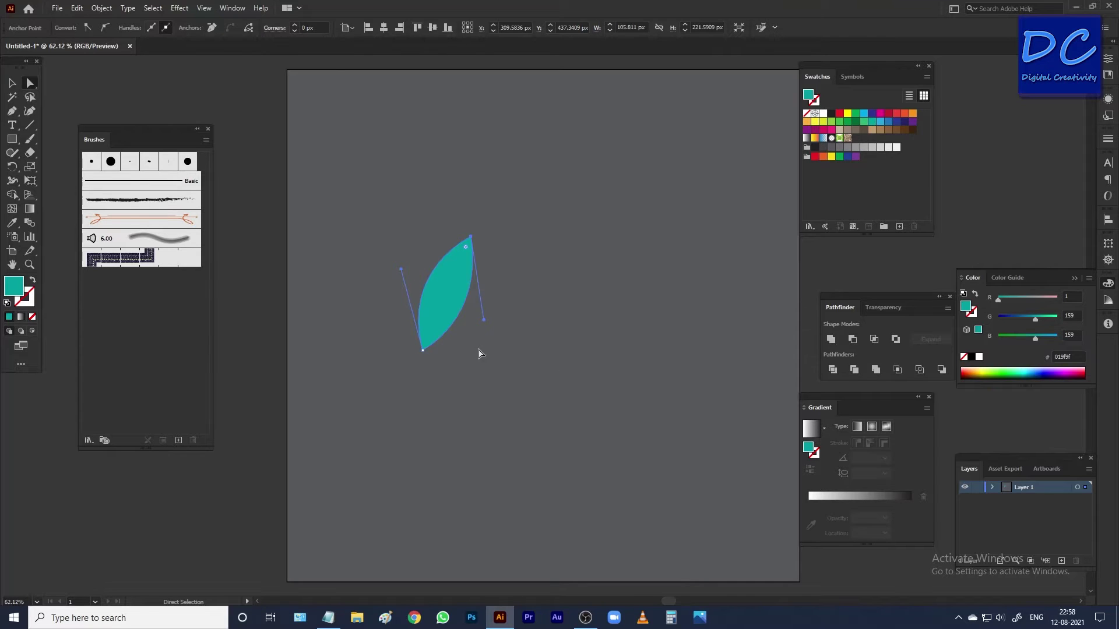
{"action": "scroll", "coordinate": [456, 350], "scroll_direction": "up", "scroll_amount": 1}
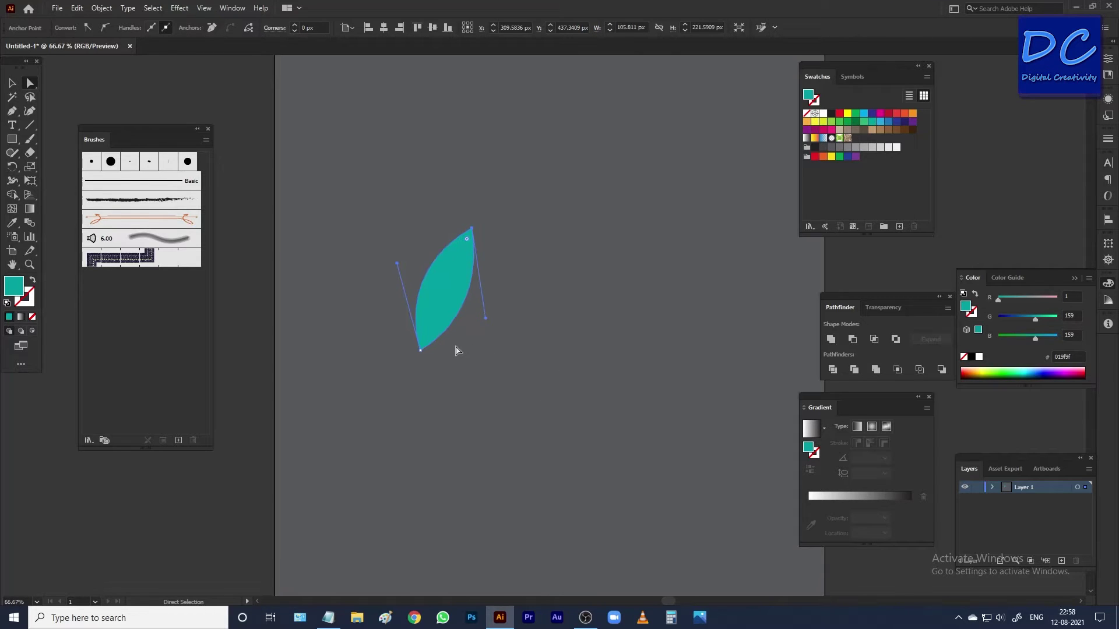
{"action": "key", "text": "v"}
{"action": "left_click", "coordinate": [458, 348]}
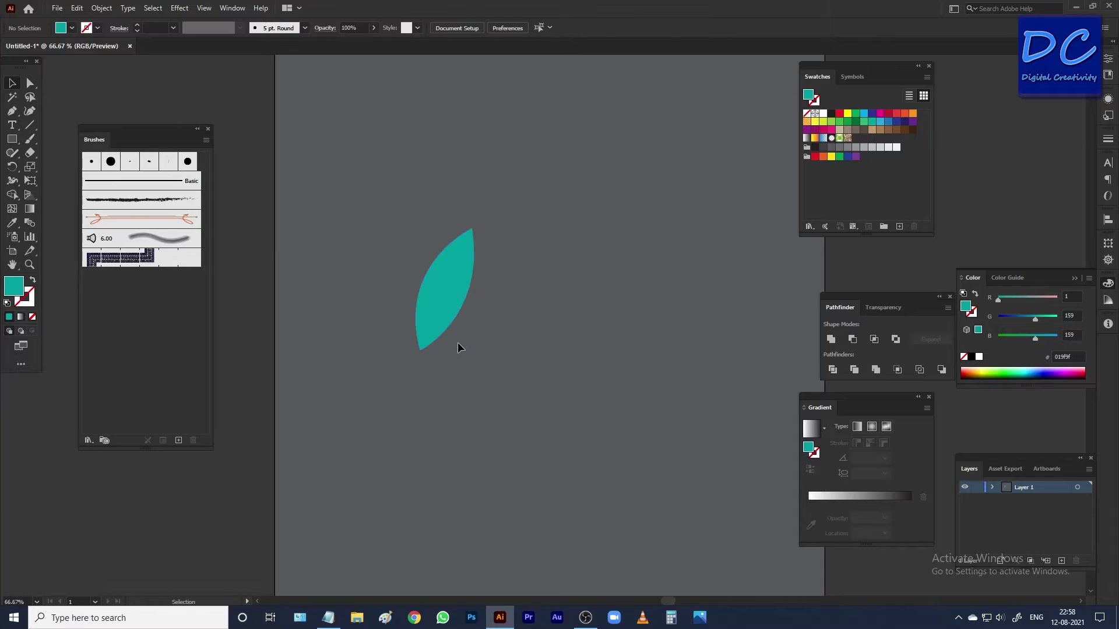
{"action": "scroll", "coordinate": [445, 306], "scroll_direction": "up", "scroll_amount": 2}
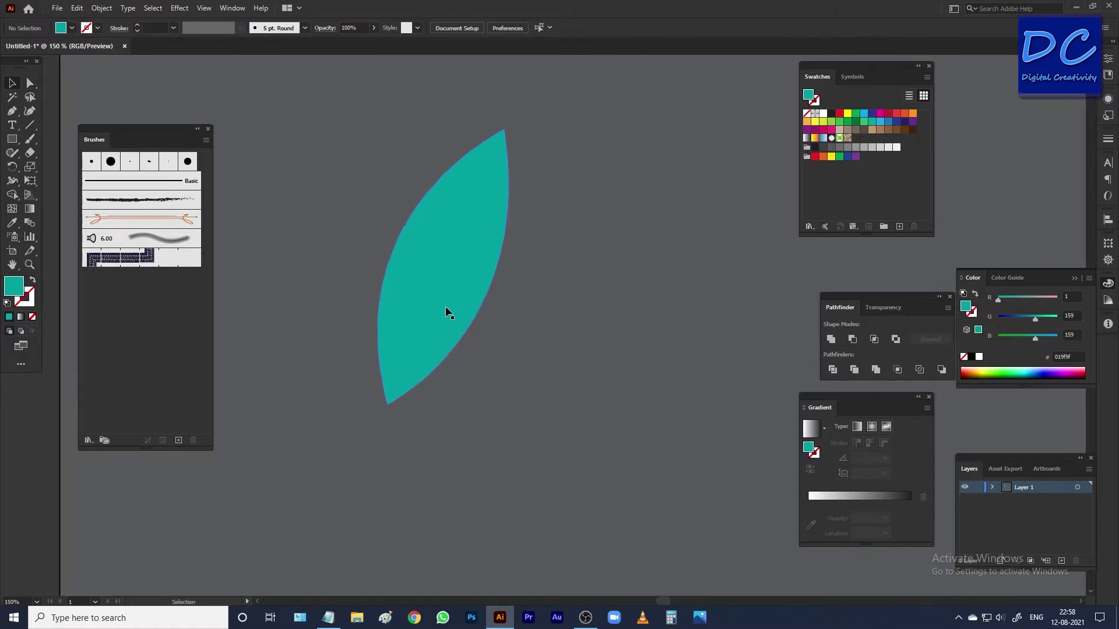
{"action": "scroll", "coordinate": [445, 306], "scroll_direction": "up", "scroll_amount": 1}
{"action": "scroll", "coordinate": [558, 276], "scroll_direction": "down", "scroll_amount": 1}
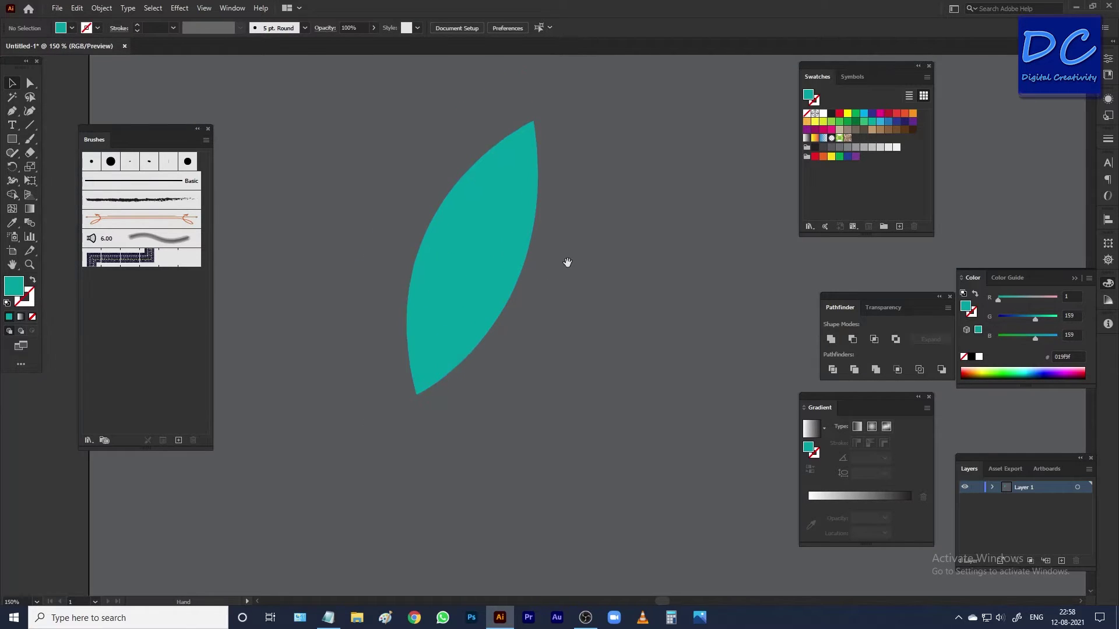
{"action": "left_click_drag", "start_coordinate": [566, 260], "coordinate": [555, 365]}
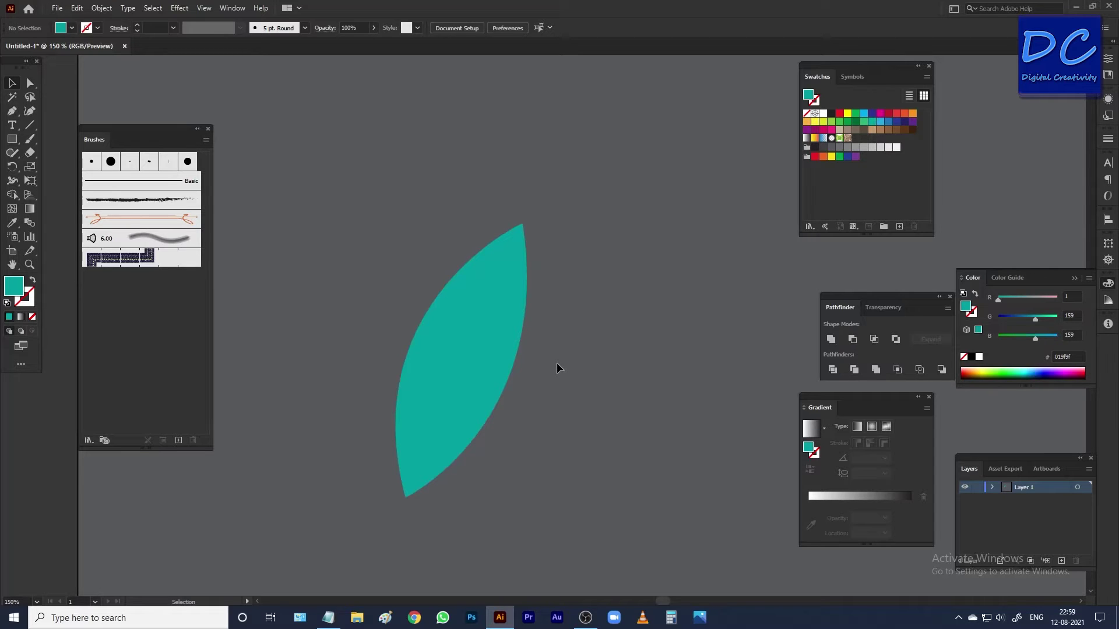
Copy the teal leaf and Paste in Front to stack a duplicate on top
{"action": "key", "text": "p"}
{"action": "key", "text": "v"}
{"action": "left_click", "coordinate": [476, 317]}
{"action": "left_click", "coordinate": [92, 9]}
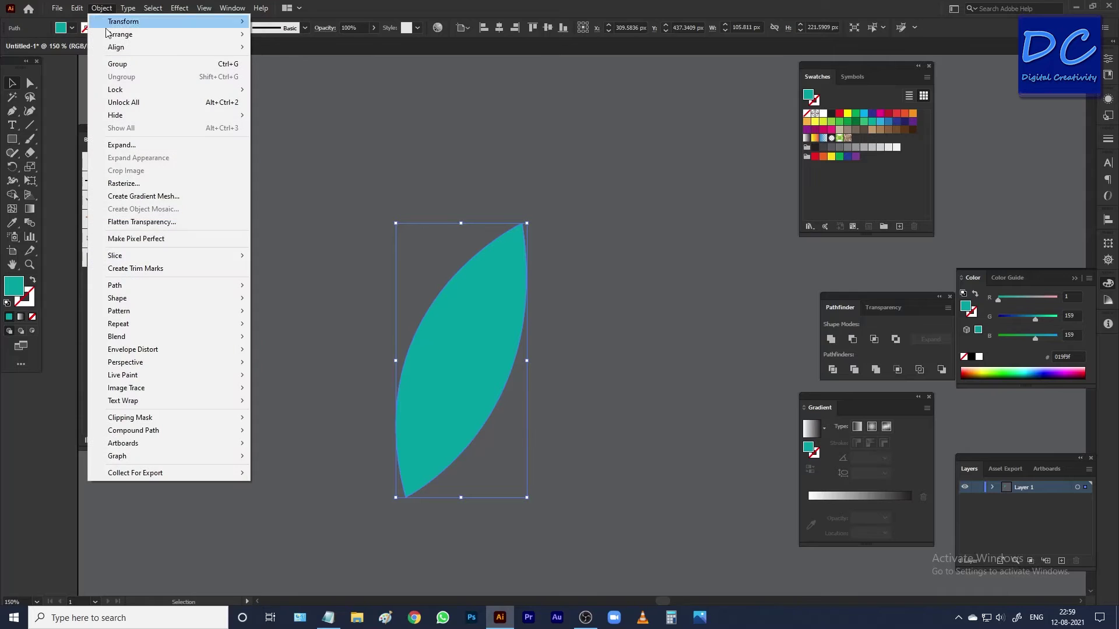
{"action": "mouse_move", "coordinate": [77, 8]}
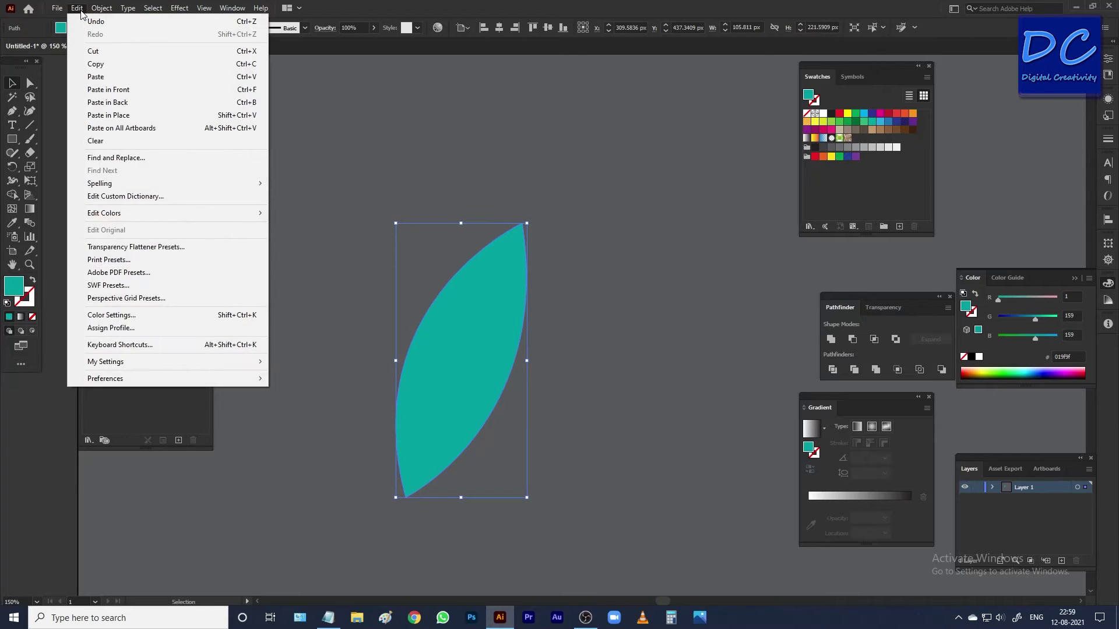
{"action": "left_click", "coordinate": [110, 65]}
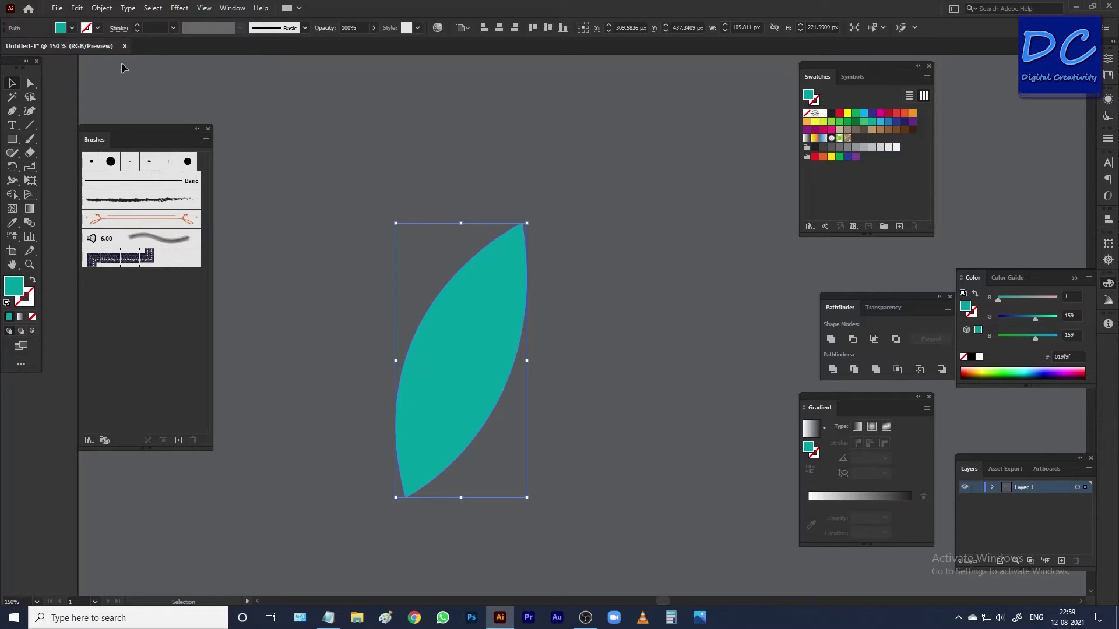
{"action": "left_click", "coordinate": [77, 8]}
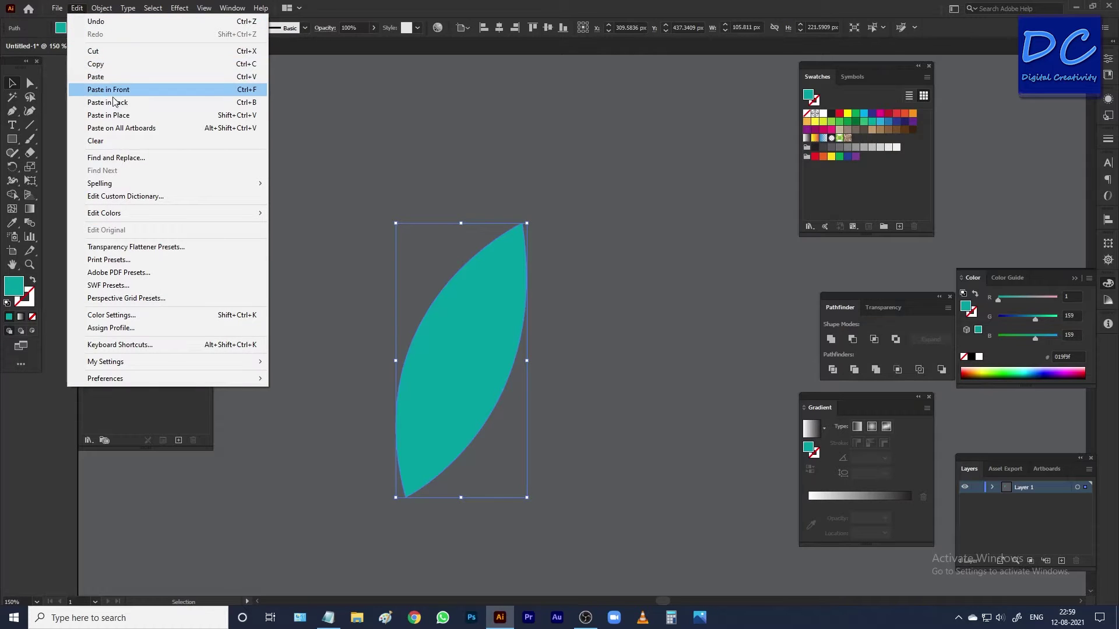
{"action": "left_click", "coordinate": [130, 91]}
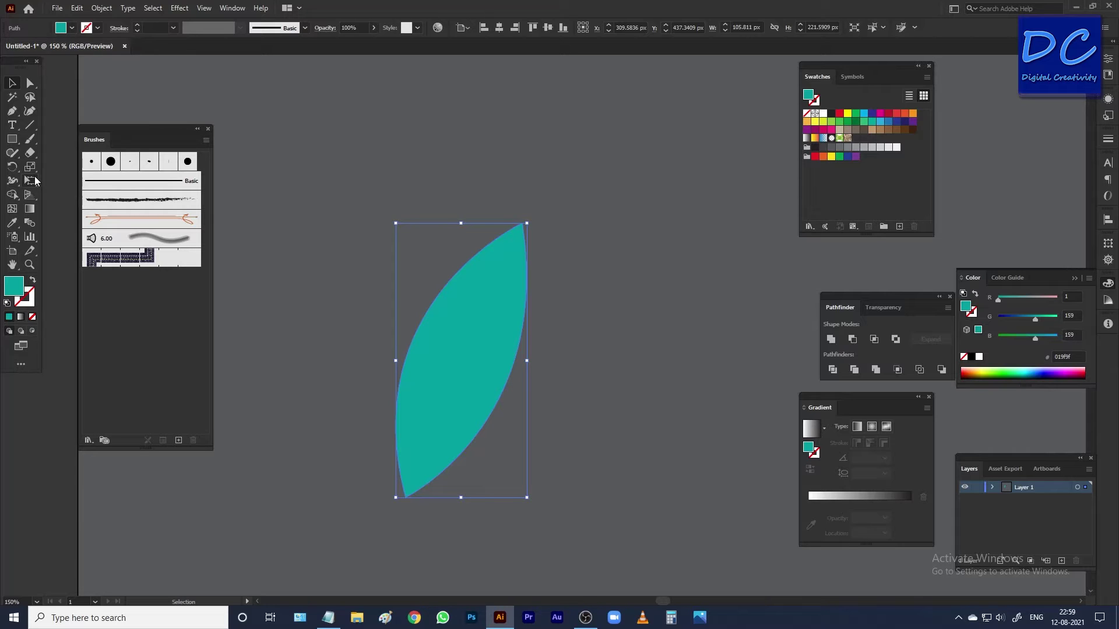
Draw a closed angular Pen shape from the leaf's top tip around its left half
{"action": "left_click", "coordinate": [12, 111]}
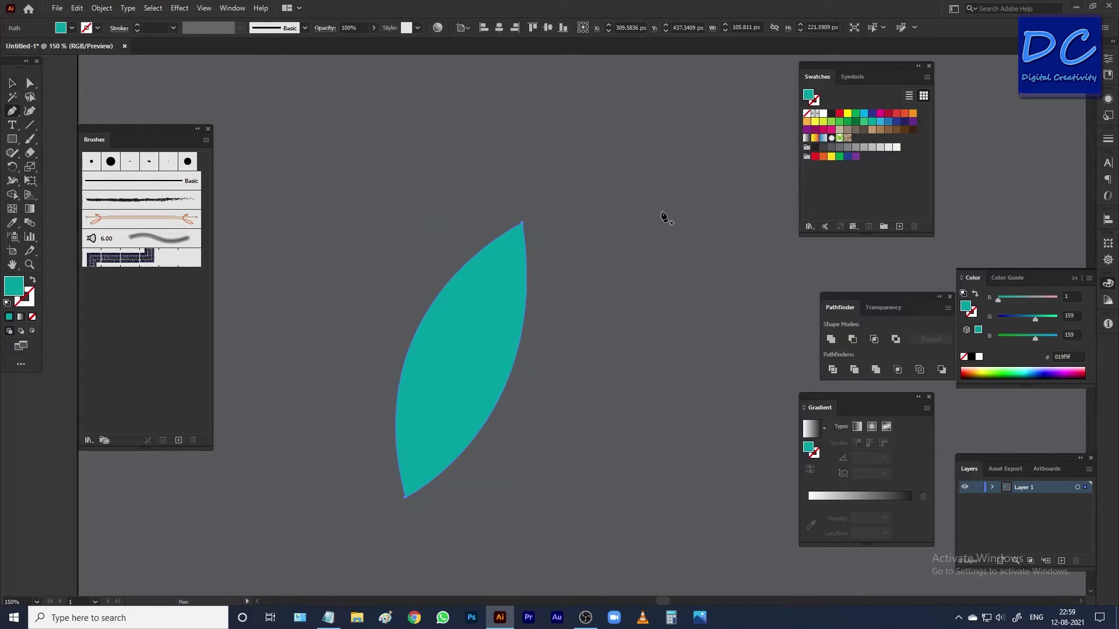
{"action": "left_click_drag", "start_coordinate": [523, 223], "coordinate": [453, 369]}
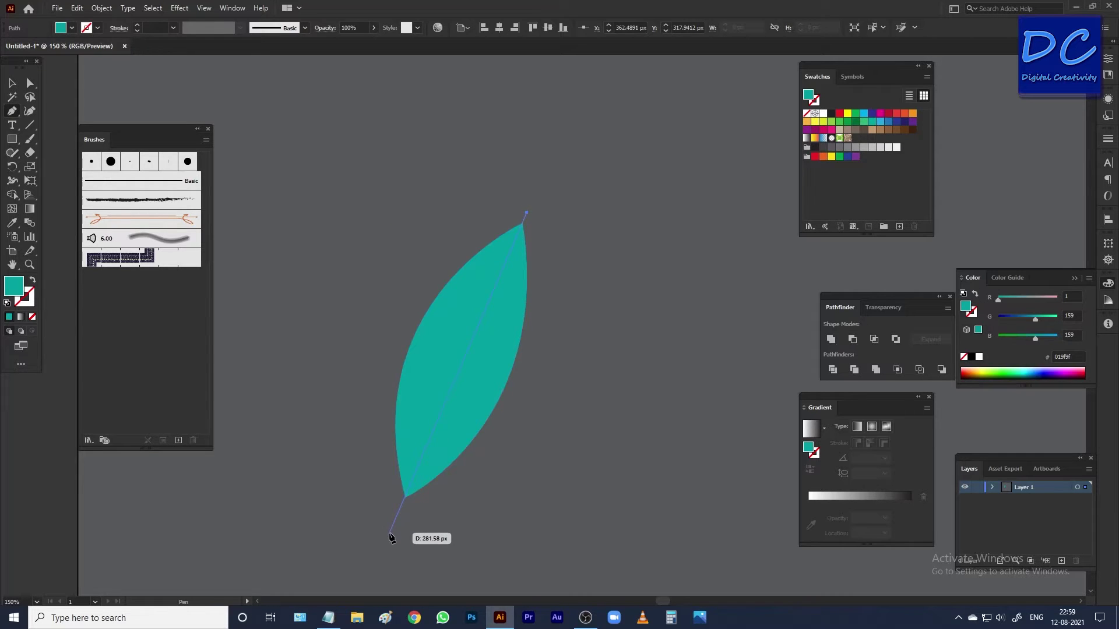
{"action": "left_click", "coordinate": [390, 532]}
{"action": "left_click", "coordinate": [342, 464]}
{"action": "left_click_drag", "start_coordinate": [350, 336], "coordinate": [434, 228]}
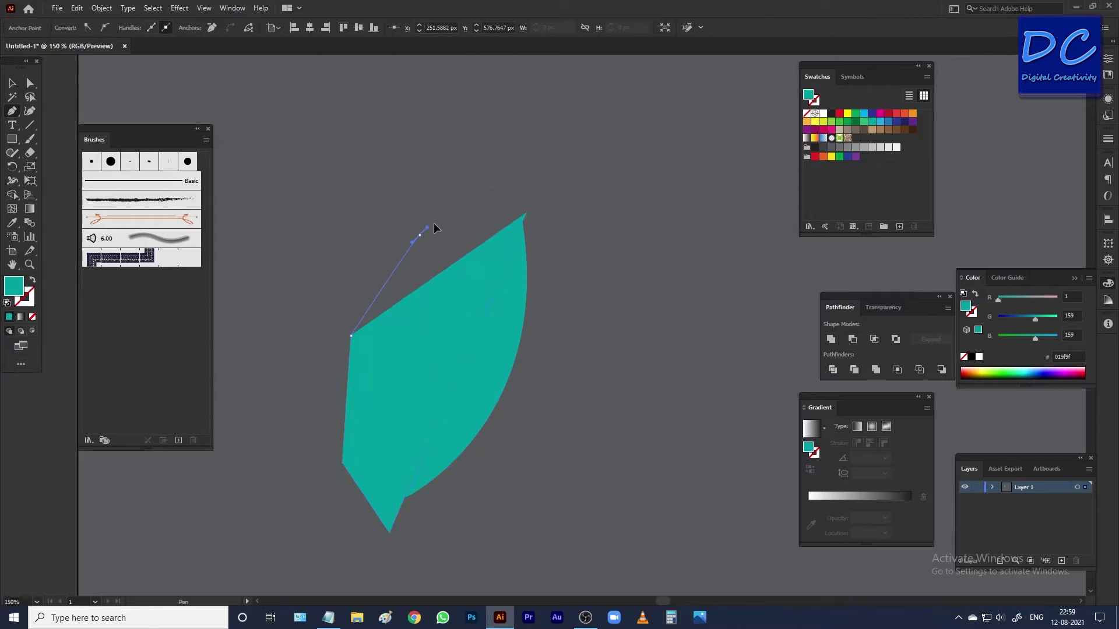
{"action": "left_click", "coordinate": [504, 202]}
{"action": "left_click_drag", "start_coordinate": [526, 214], "coordinate": [528, 219]}
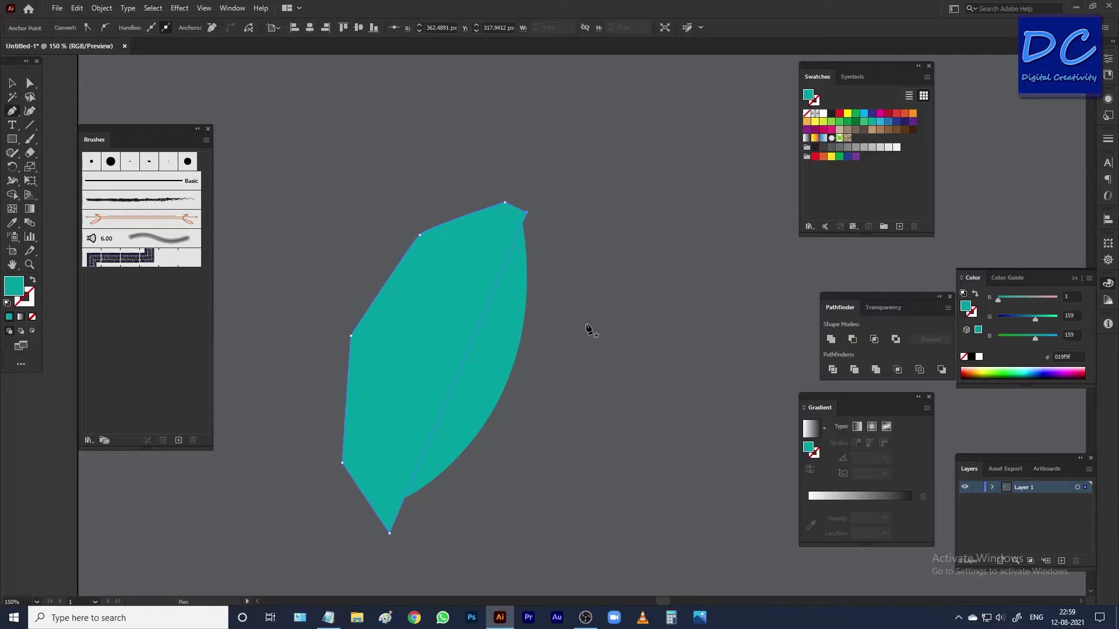
Intersect the leaf copy with the angular shape via Pathfinder, then select the left-half piece
{"action": "key", "text": "v"}
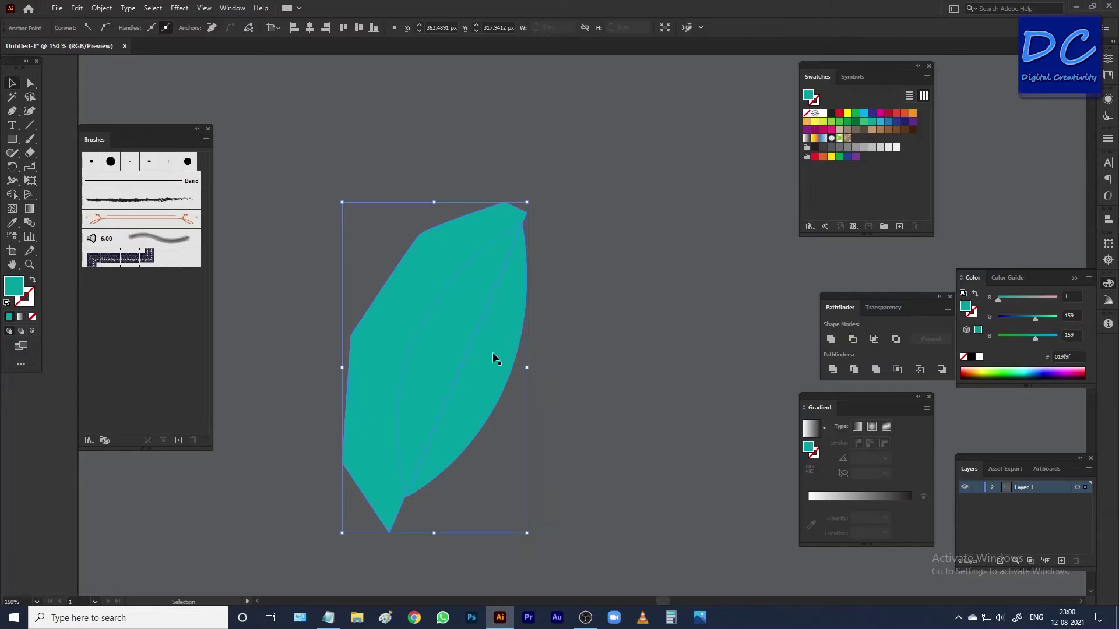
{"action": "left_click", "coordinate": [493, 353]}
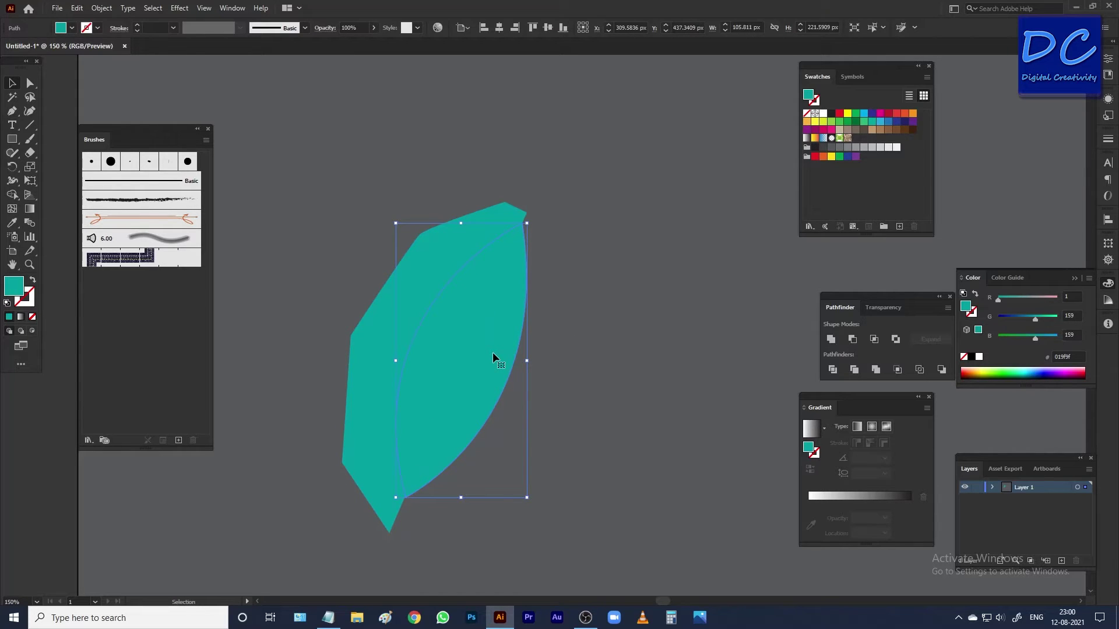
{"action": "left_click", "coordinate": [369, 372]}
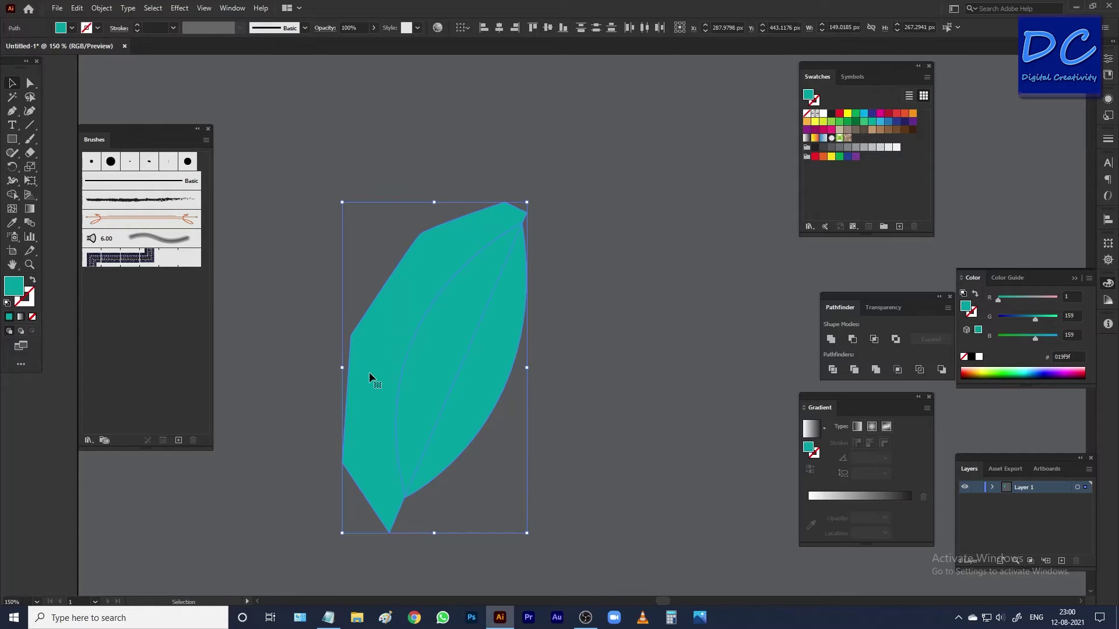
{"action": "left_click", "coordinate": [873, 340]}
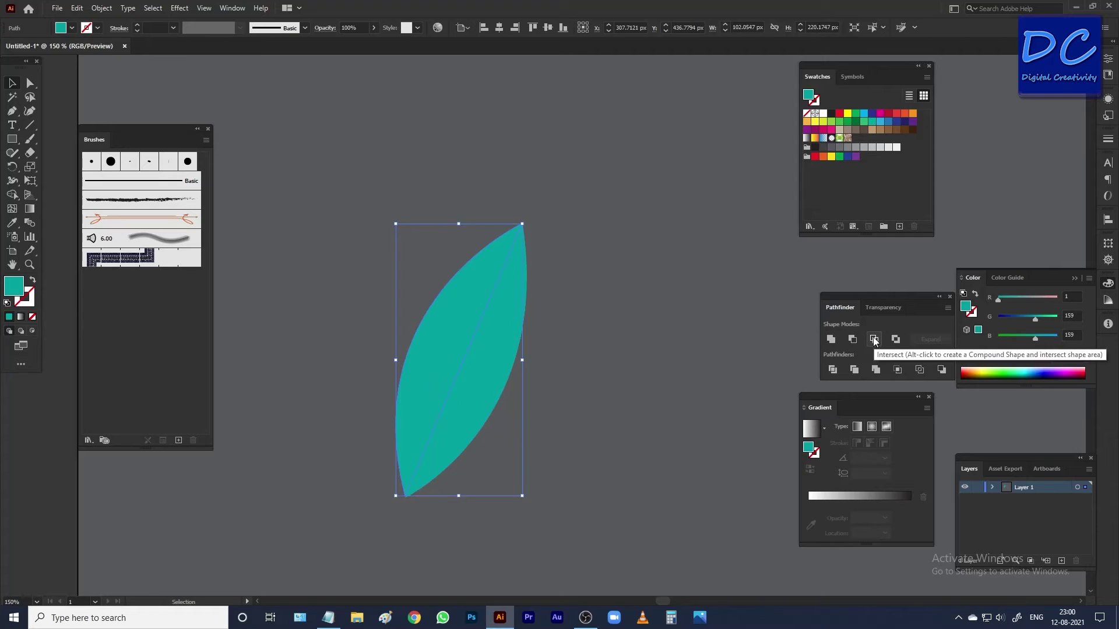
{"action": "left_click", "coordinate": [615, 327]}
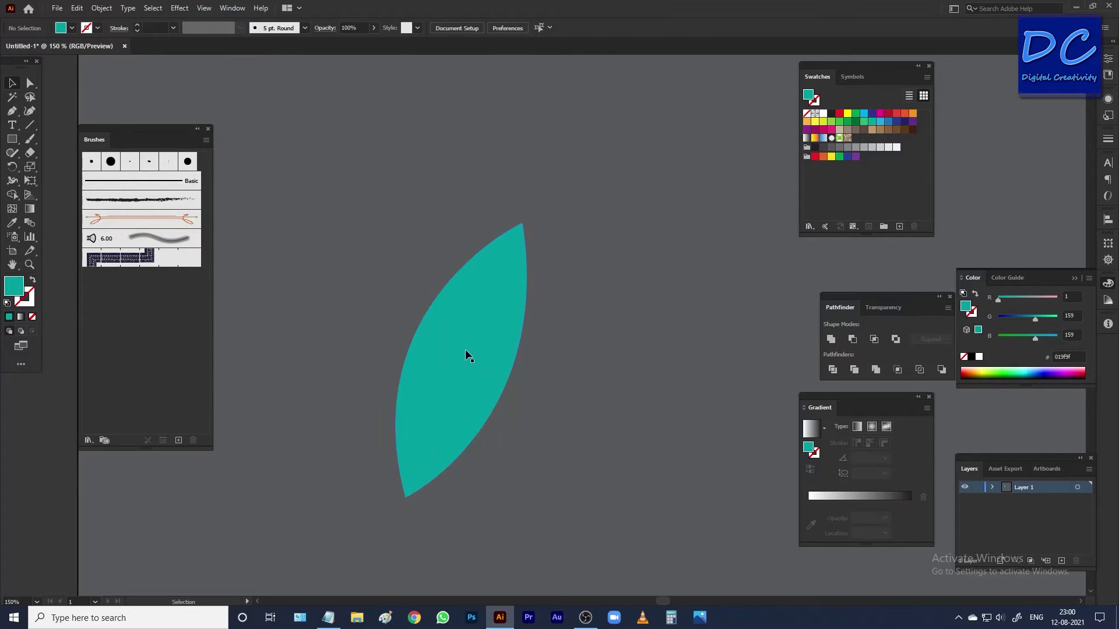
{"action": "left_click", "coordinate": [444, 350]}
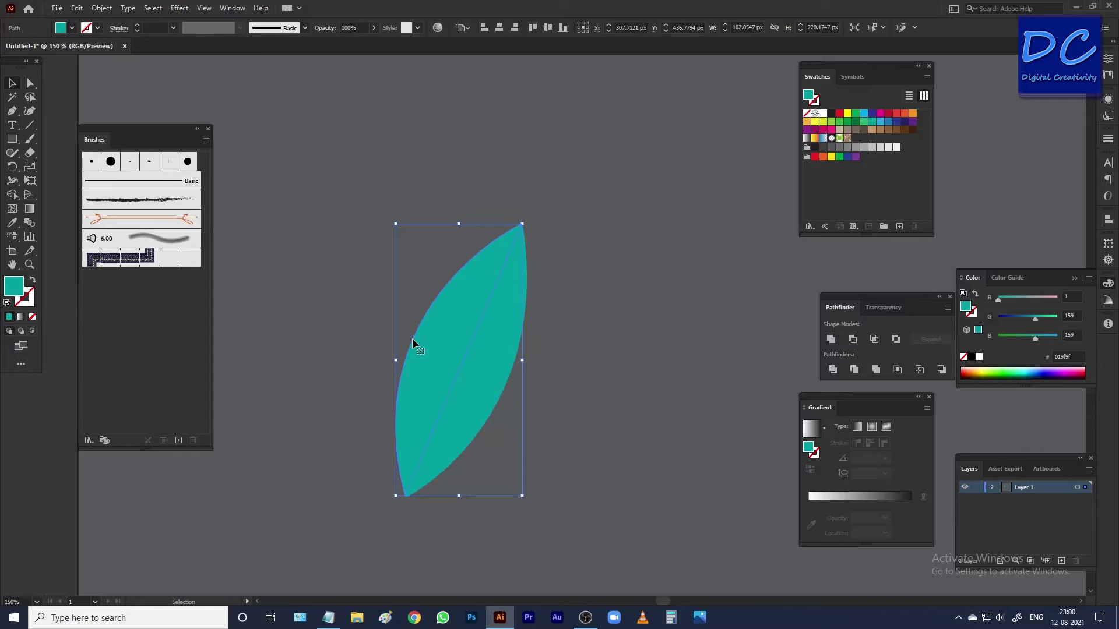
Copy the dark teal hex code 015b5c from Notepad
{"action": "left_click", "coordinate": [327, 621]}
{"action": "key", "text": "ctrl+v"}
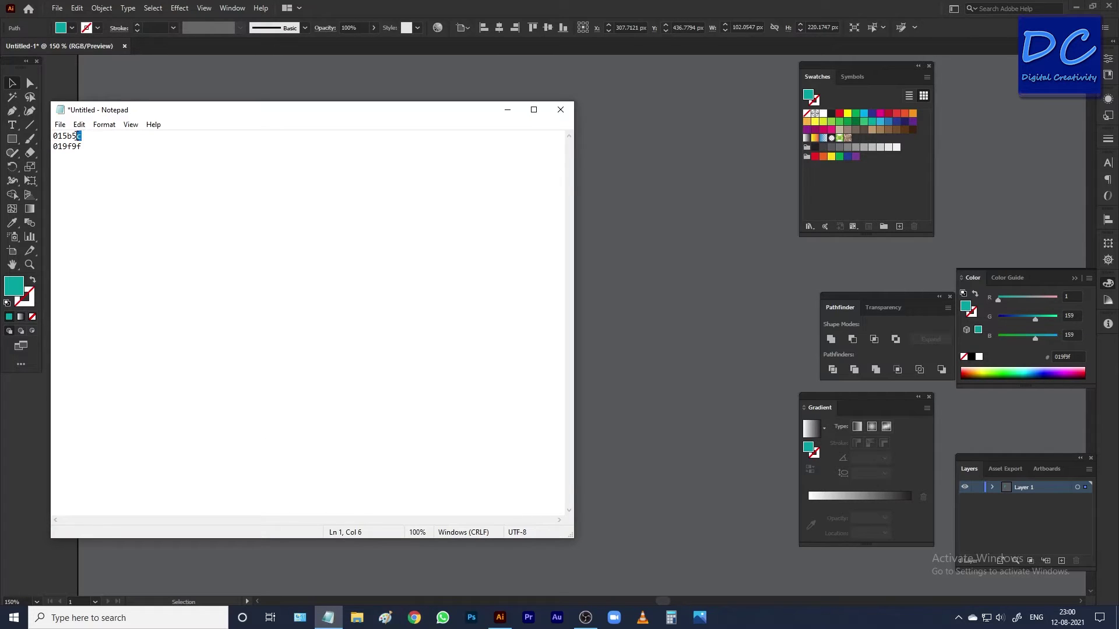
{"action": "left_click_drag", "start_coordinate": [82, 135], "coordinate": [53, 135]}
{"action": "right_click", "coordinate": [56, 139]}
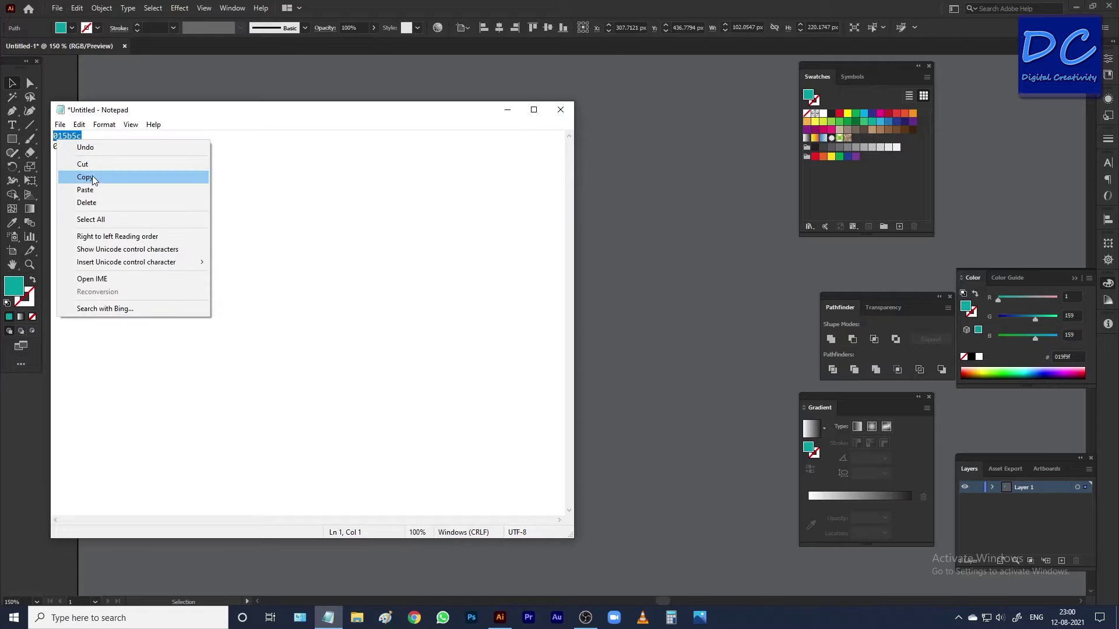
{"action": "left_click", "coordinate": [93, 177]}
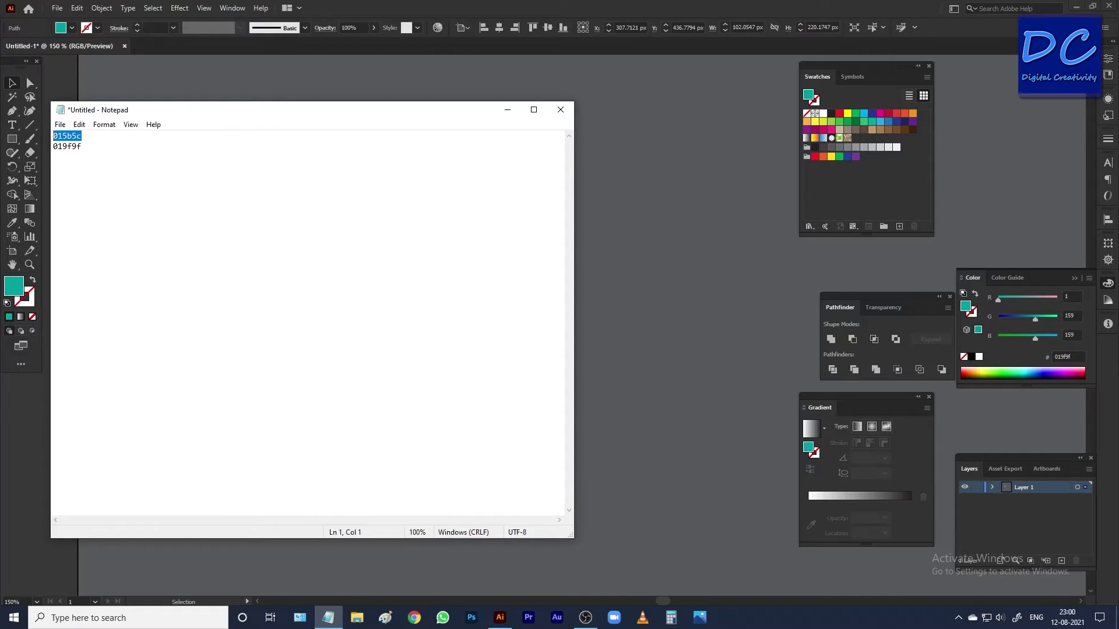
Paste 015b5c into the fill Color Picker's hex field and confirm it for the left half
{"action": "left_click", "coordinate": [499, 618]}
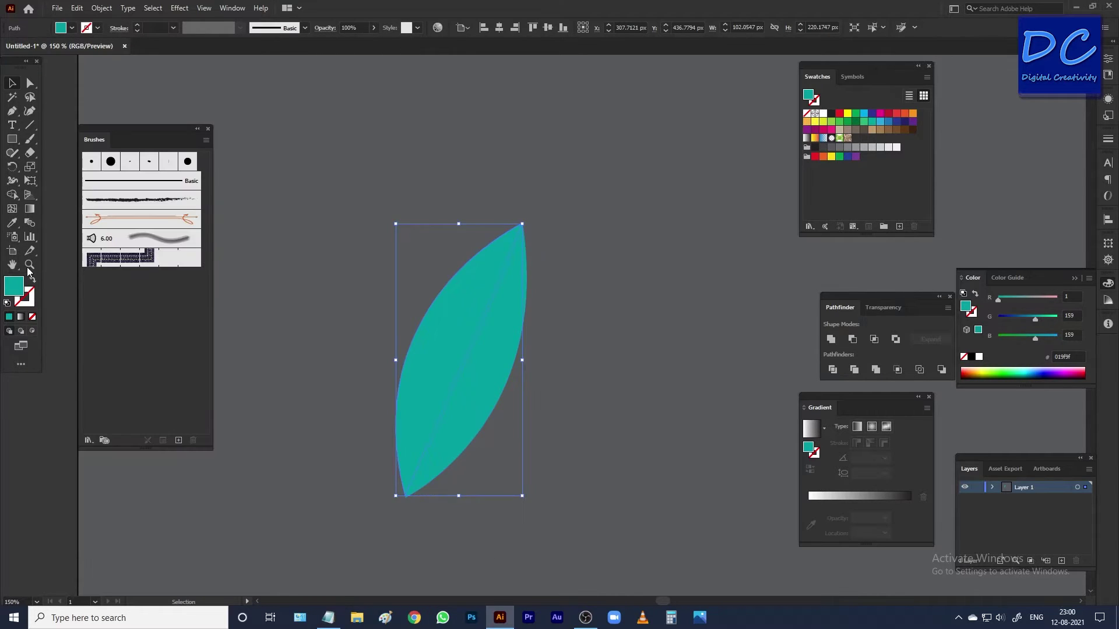
{"action": "double_click", "coordinate": [14, 285]}
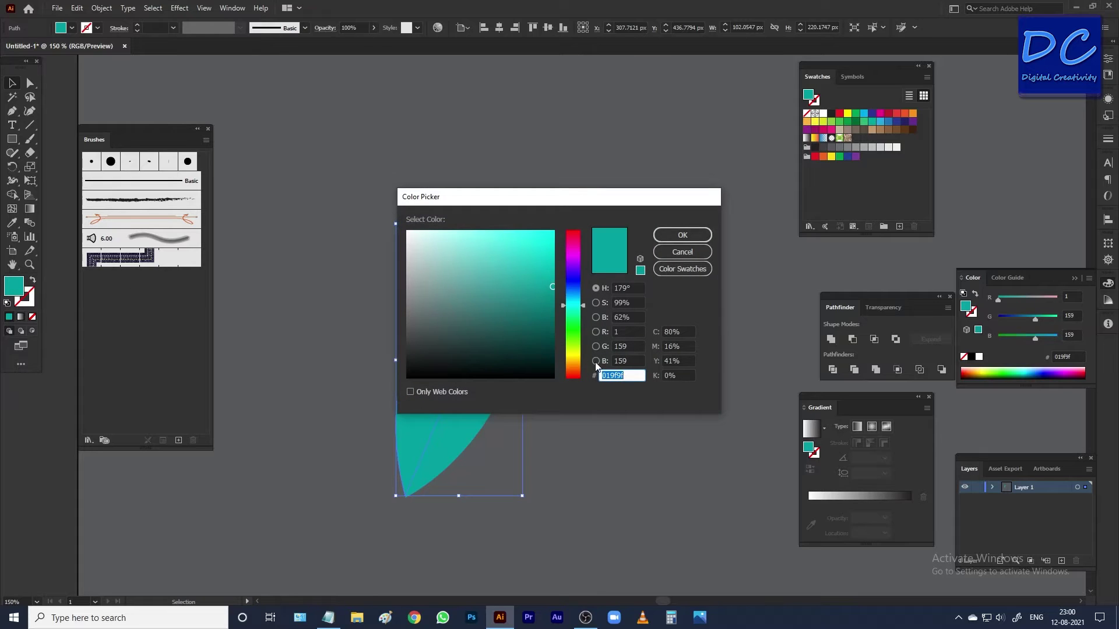
{"action": "right_click", "coordinate": [619, 376]}
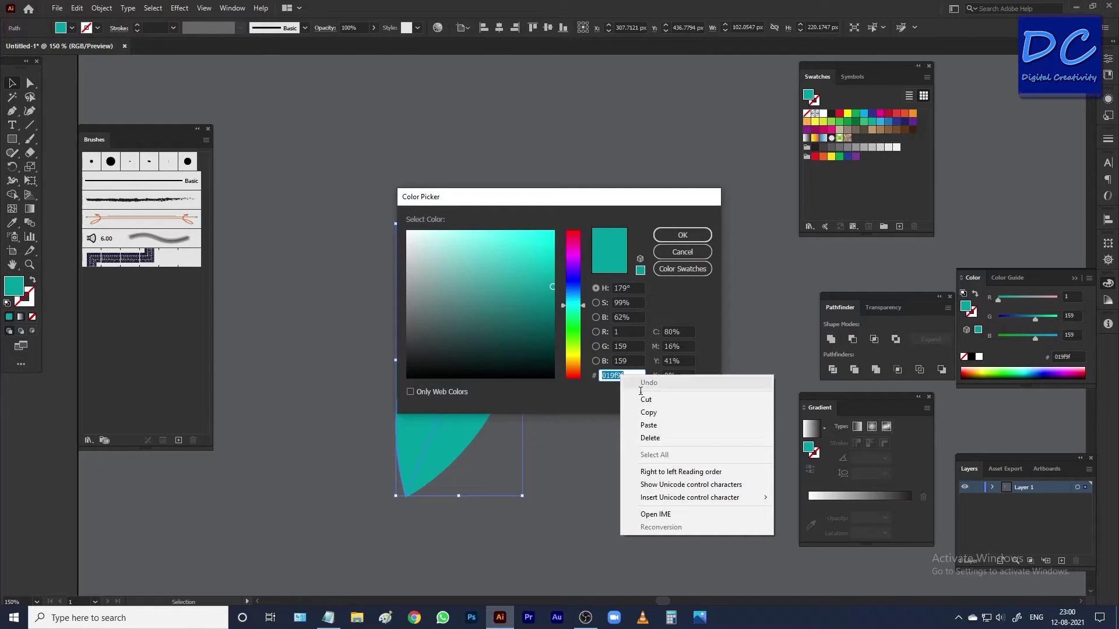
{"action": "left_click", "coordinate": [648, 425]}
{"action": "left_click", "coordinate": [682, 234]}
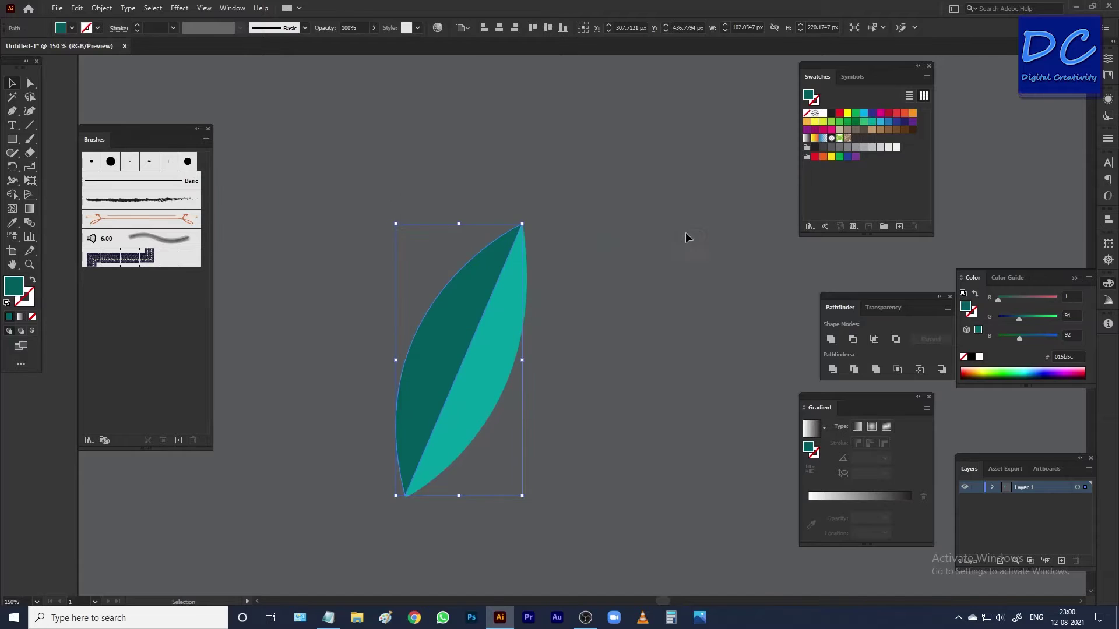
Marquee-select both leaf halves and Group them into one object
{"action": "left_click", "coordinate": [571, 397]}
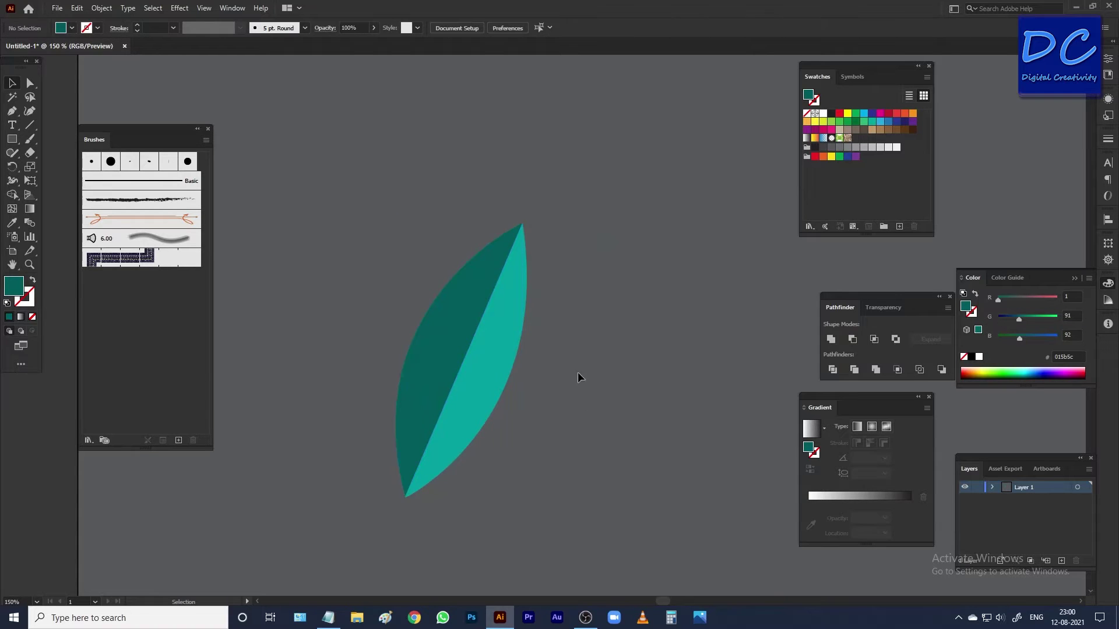
{"action": "scroll", "coordinate": [579, 372], "scroll_direction": "down", "scroll_amount": 4}
{"action": "scroll", "coordinate": [578, 368], "scroll_direction": "up", "scroll_amount": 2}
{"action": "scroll", "coordinate": [579, 361], "scroll_direction": "up", "scroll_amount": 2}
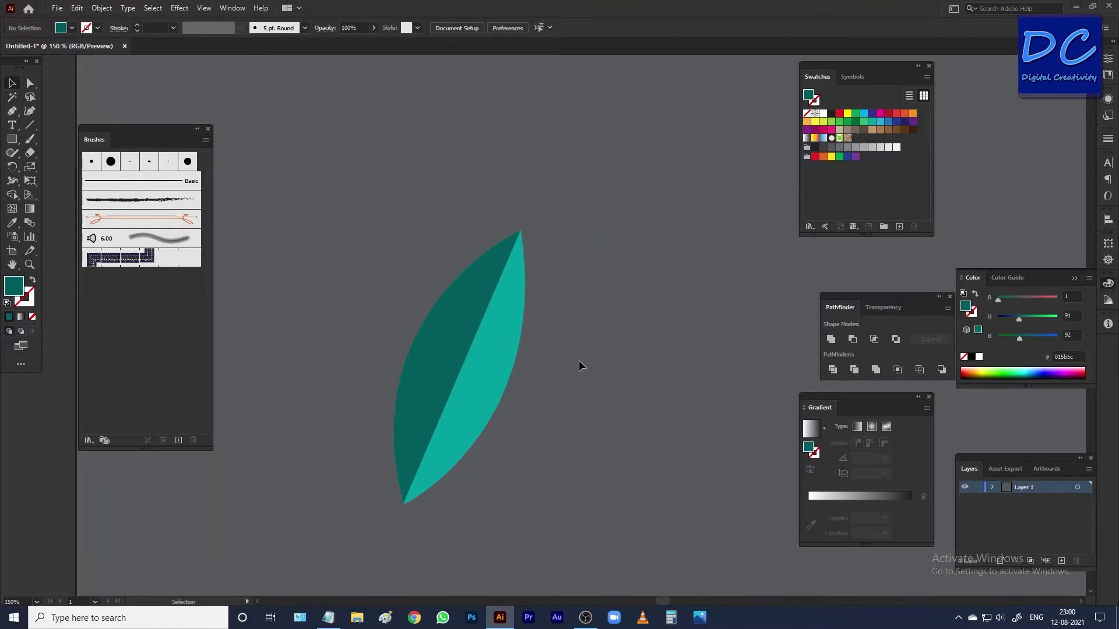
{"action": "scroll", "coordinate": [580, 360], "scroll_direction": "up", "scroll_amount": 1}
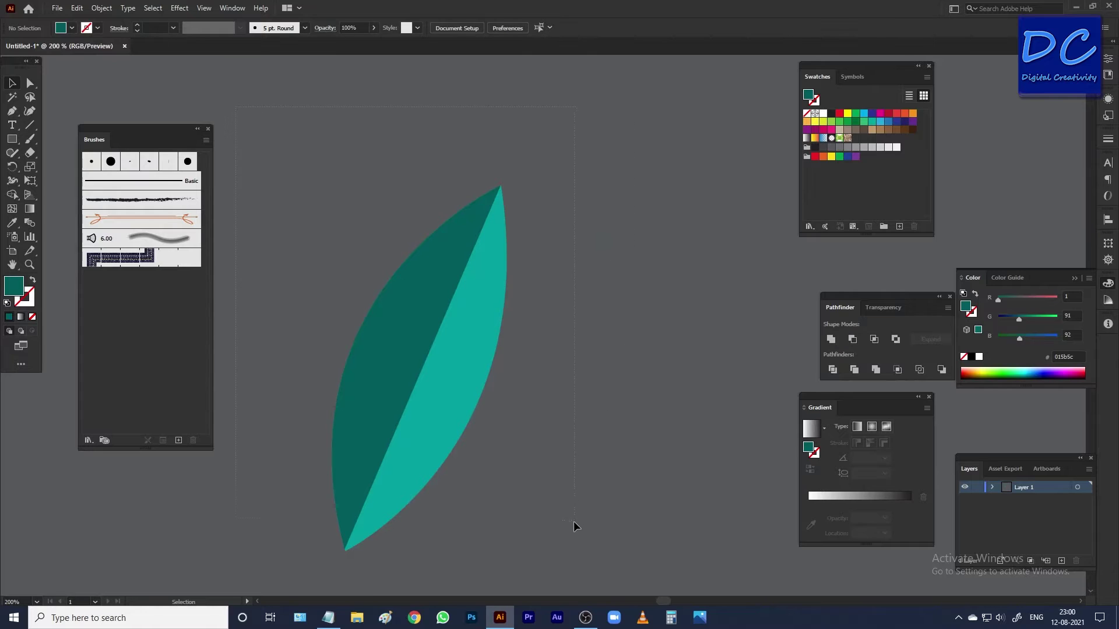
{"action": "left_click_drag", "start_coordinate": [565, 559], "coordinate": [441, 344]}
{"action": "right_click", "coordinate": [440, 344]}
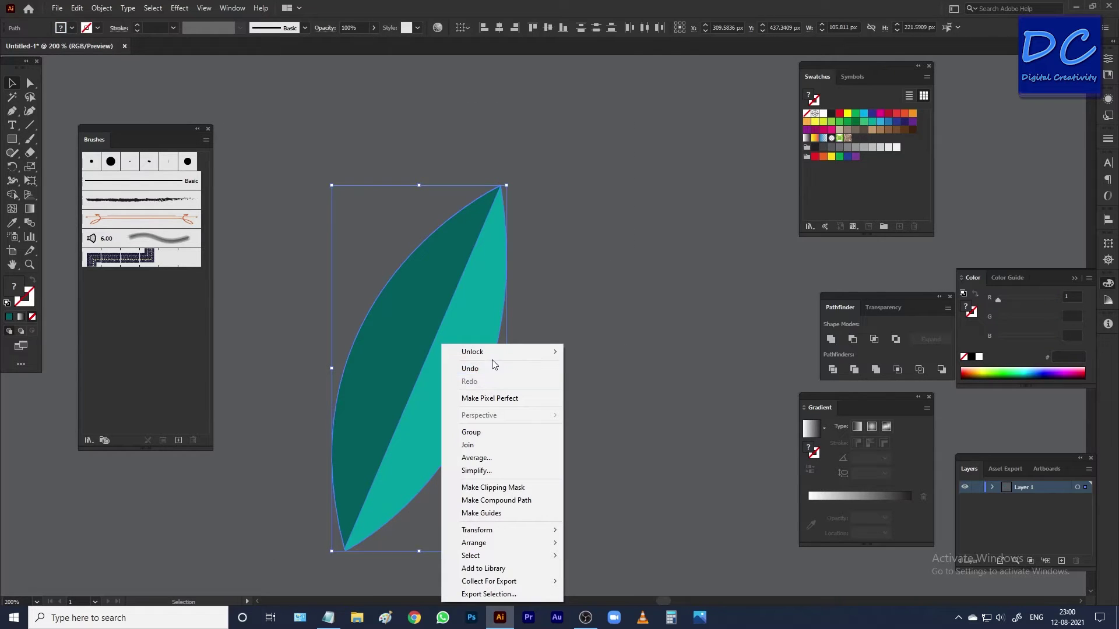
{"action": "left_click", "coordinate": [488, 434]}
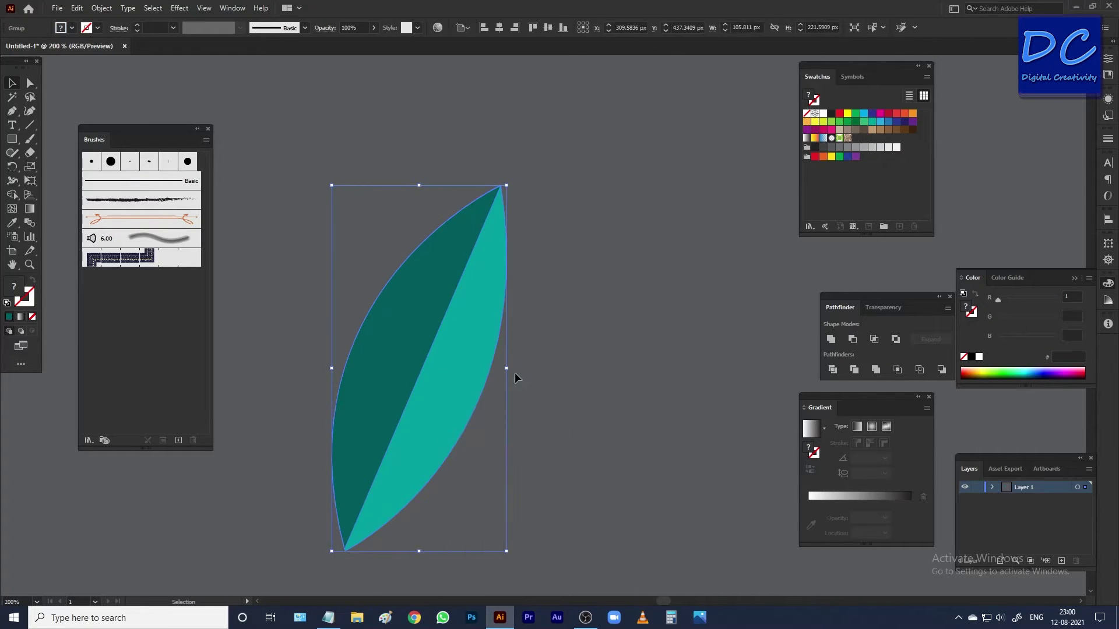
Reselect the leaf group and zoom out and pan to show the whole artboard
{"action": "left_click", "coordinate": [611, 290]}
{"action": "scroll", "coordinate": [606, 275], "scroll_direction": "down", "scroll_amount": 3}
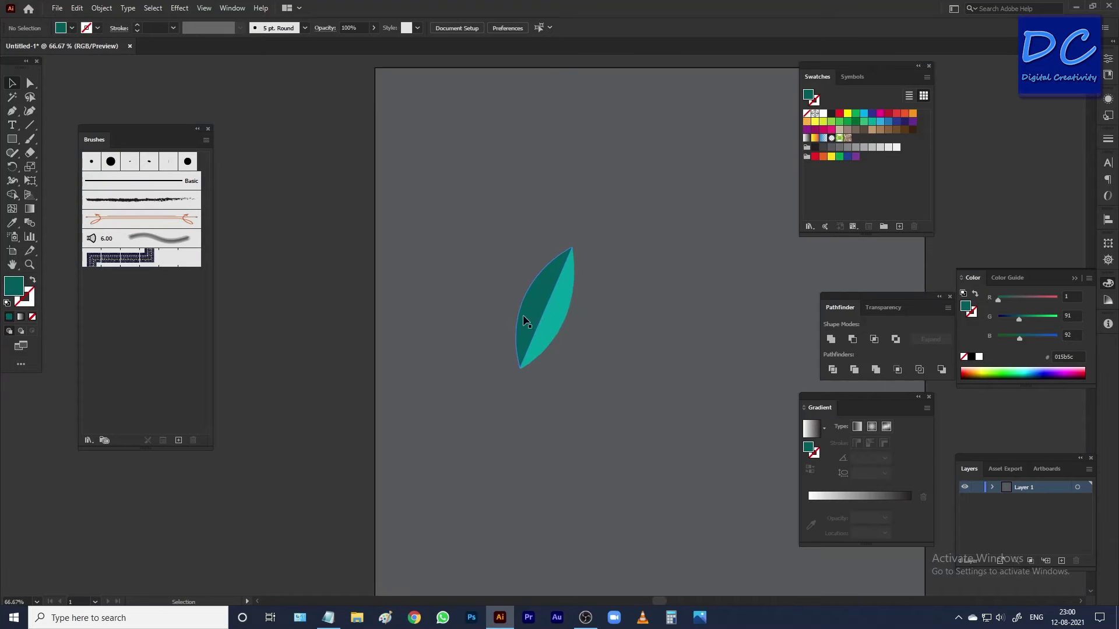
{"action": "left_click", "coordinate": [536, 315]}
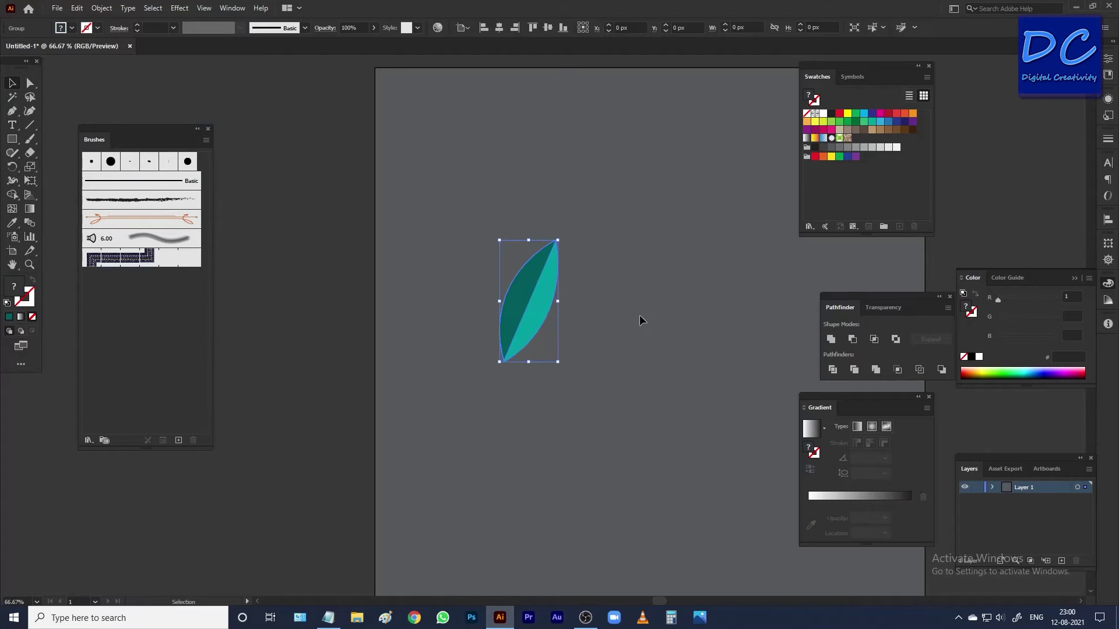
{"action": "scroll", "coordinate": [676, 313], "scroll_direction": "down", "scroll_amount": 1}
{"action": "left_click_drag", "start_coordinate": [687, 300], "coordinate": [509, 303]}
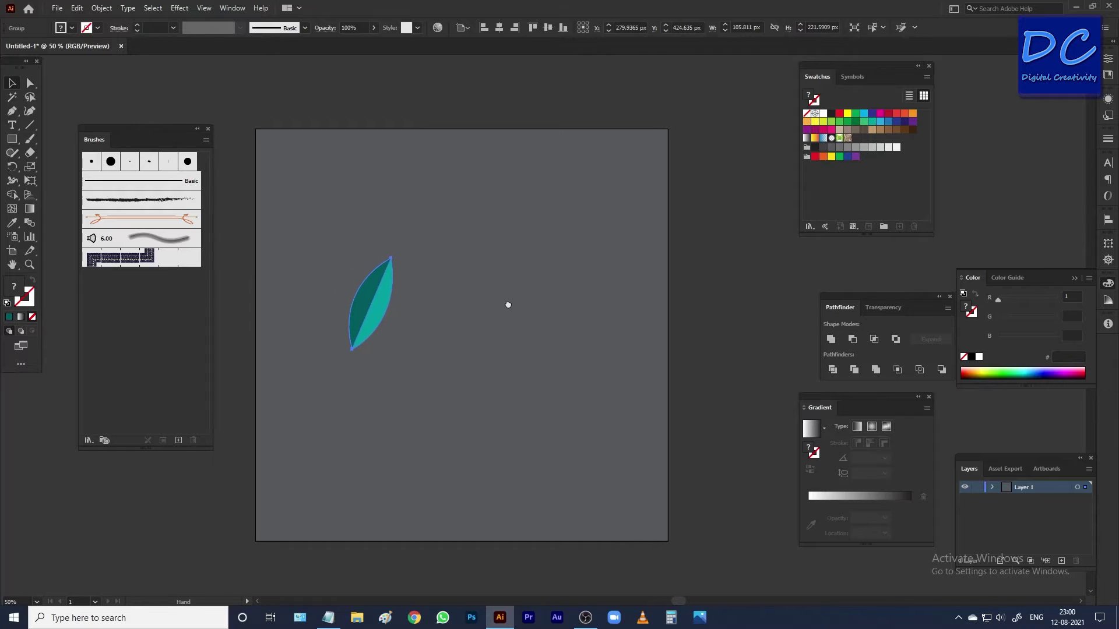
{"action": "key", "text": "space"}
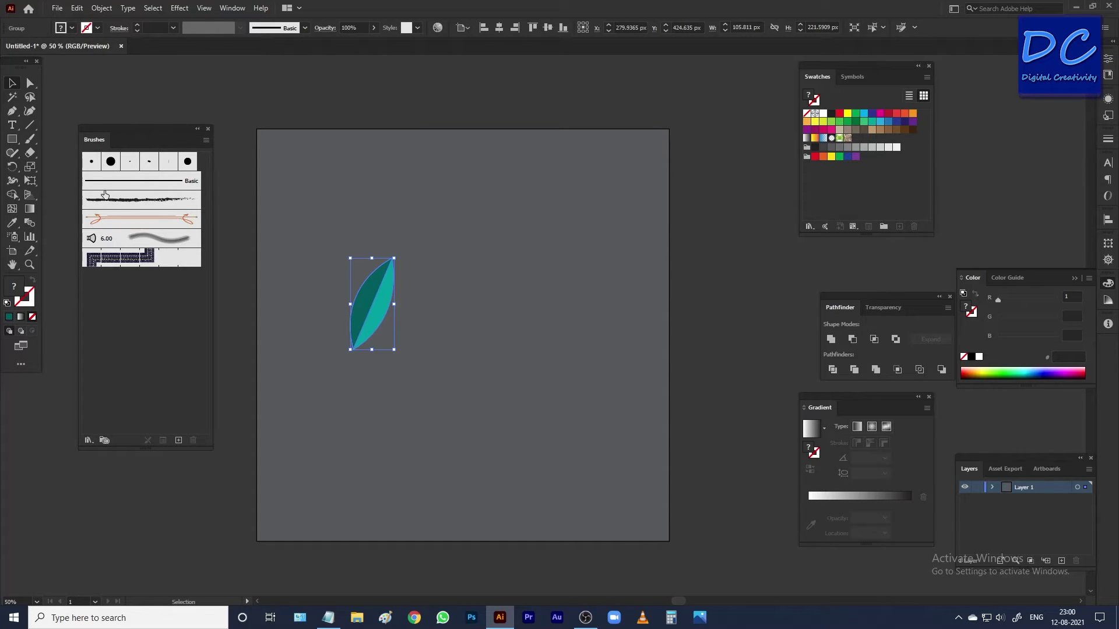
Draw a tall, thin stem rectangle on the artboard and zoom into its top
{"action": "left_click", "coordinate": [13, 139]}
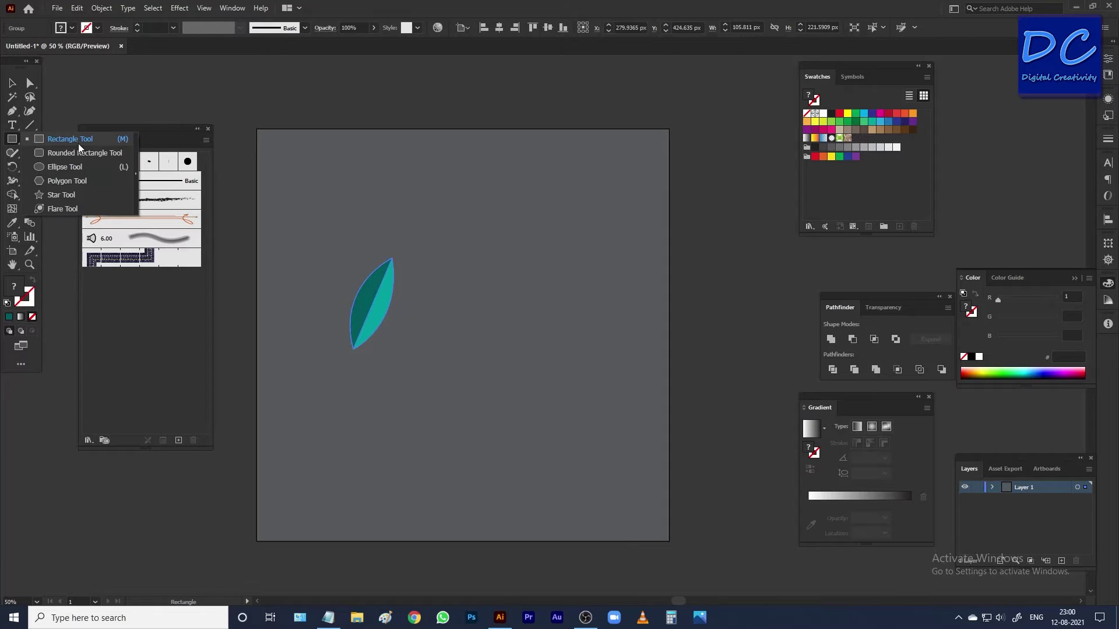
{"action": "left_click", "coordinate": [70, 139]}
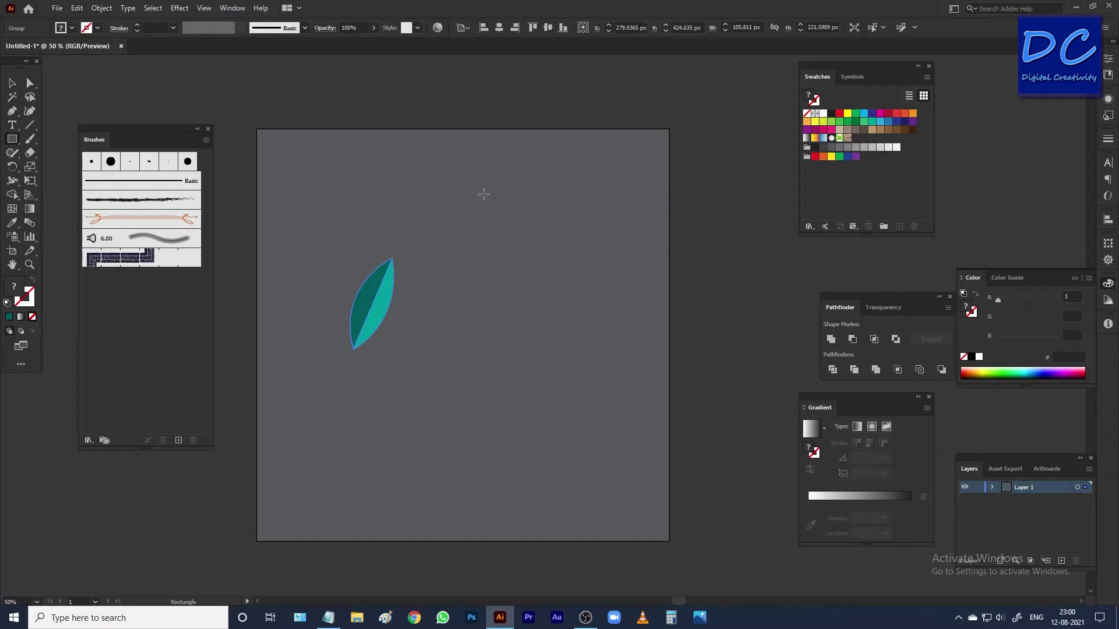
{"action": "mouse_move", "coordinate": [483, 195]}
{"action": "left_mouse_down"}
{"action": "mouse_move", "coordinate": [505, 495]}
{"action": "mouse_move", "coordinate": [493, 520]}
{"action": "left_mouse_up"}
{"action": "scroll", "coordinate": [484, 215], "scroll_direction": "up", "scroll_amount": 2}
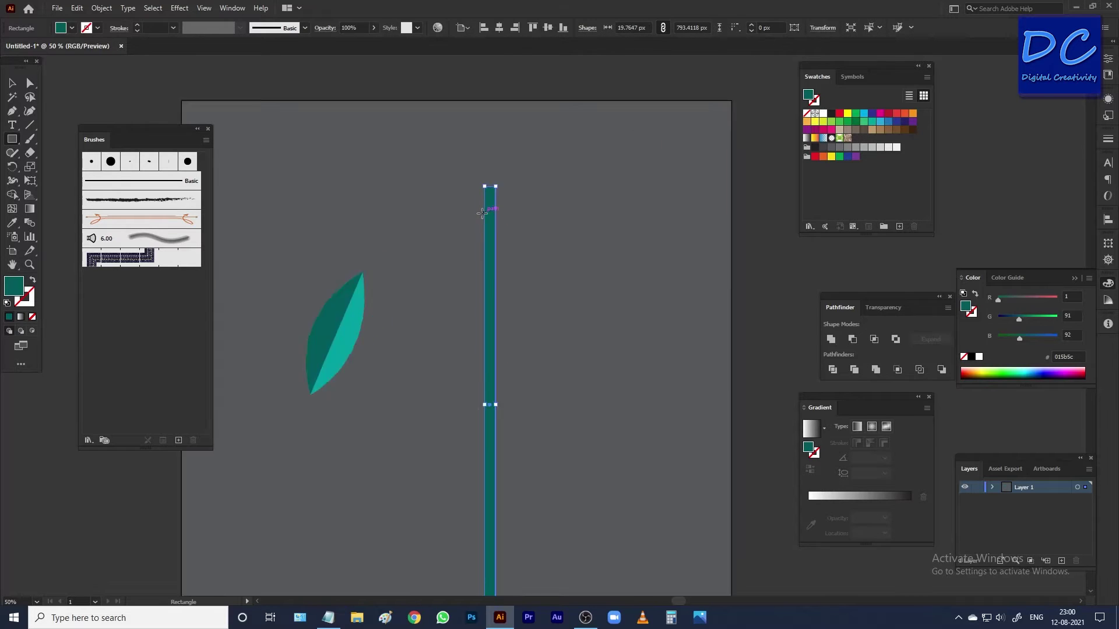
{"action": "scroll", "coordinate": [481, 212], "scroll_direction": "up", "scroll_amount": 7}
{"action": "left_click_drag", "start_coordinate": [581, 162], "coordinate": [457, 535]}
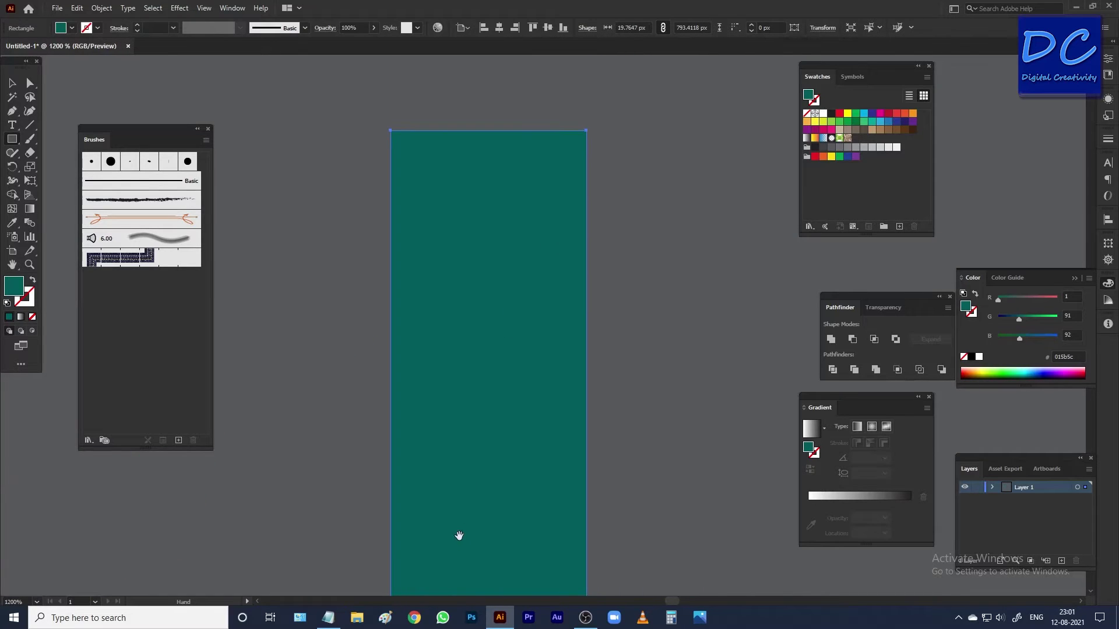
Drag the live corner widget to fully round the stem's ends, then zoom back out
{"action": "key", "text": "a"}
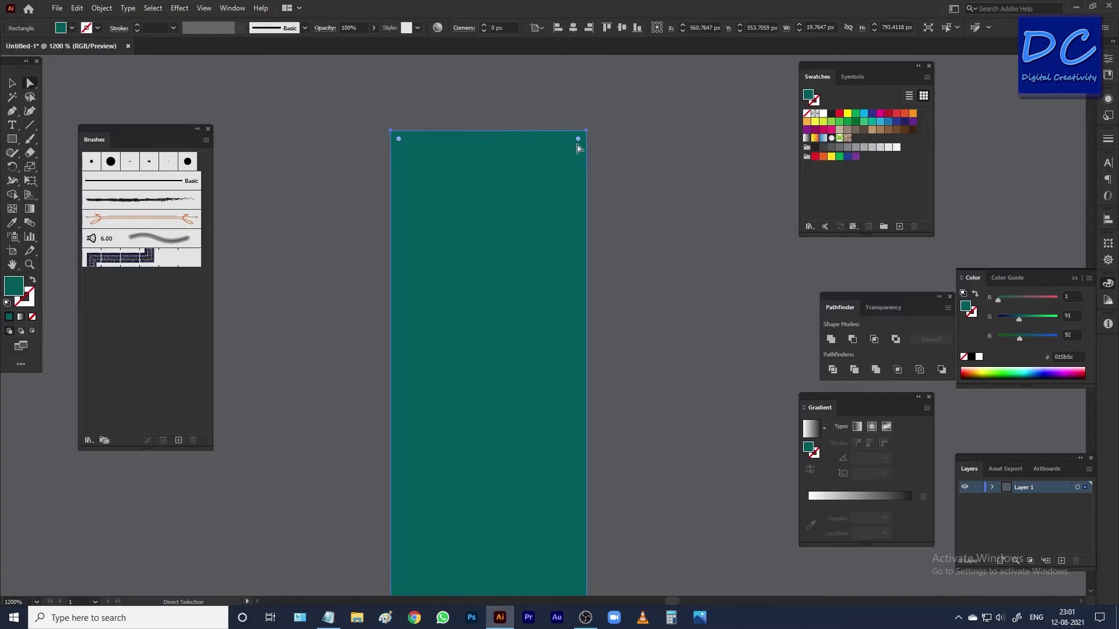
{"action": "left_click_drag", "start_coordinate": [577, 141], "coordinate": [530, 283]}
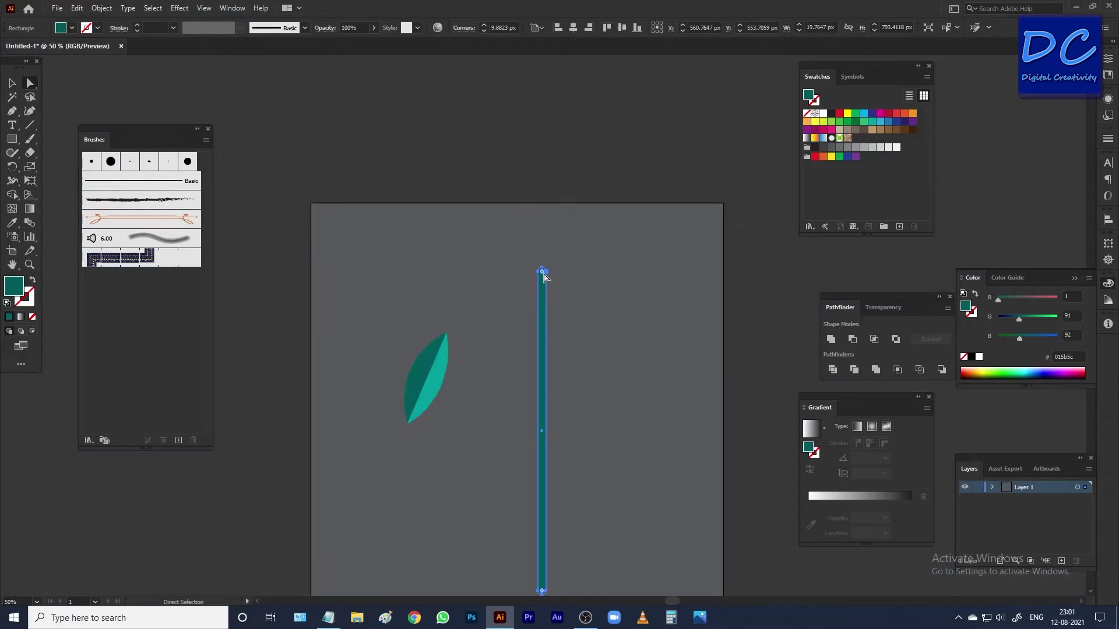
{"action": "key", "text": "ctrl+1"}
{"action": "left_click_drag", "start_coordinate": [578, 310], "coordinate": [577, 170]}
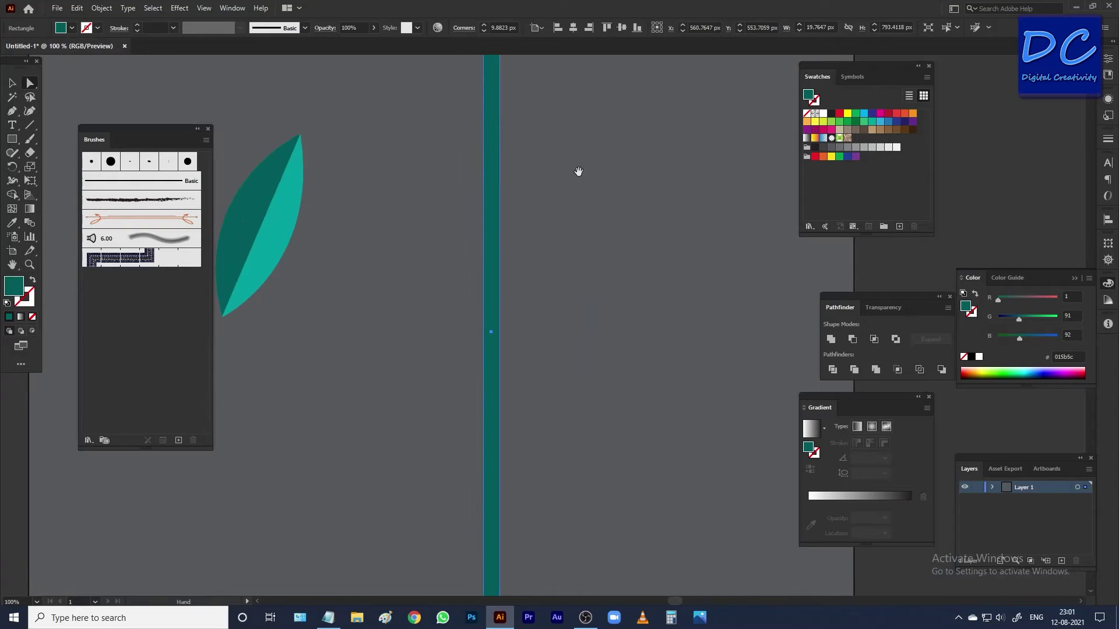
{"action": "scroll", "coordinate": [578, 192], "scroll_direction": "down", "scroll_amount": 3}
{"action": "scroll", "coordinate": [577, 254], "scroll_direction": "up", "scroll_amount": 1}
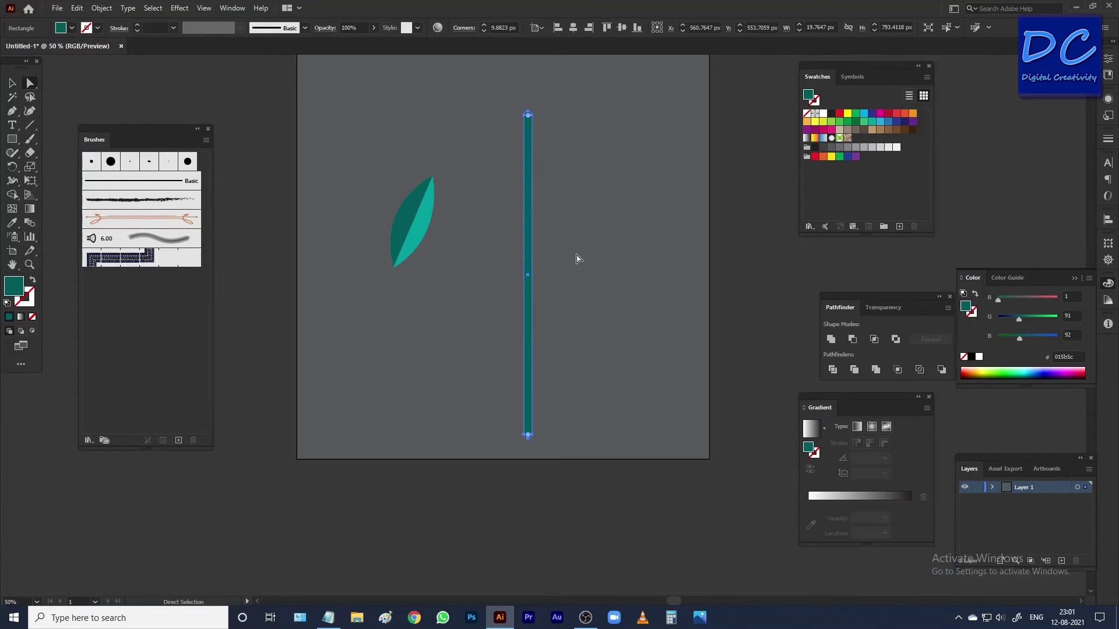
{"action": "left_click", "coordinate": [577, 255]}
{"action": "scroll", "coordinate": [577, 255], "scroll_direction": "up", "scroll_amount": 1}
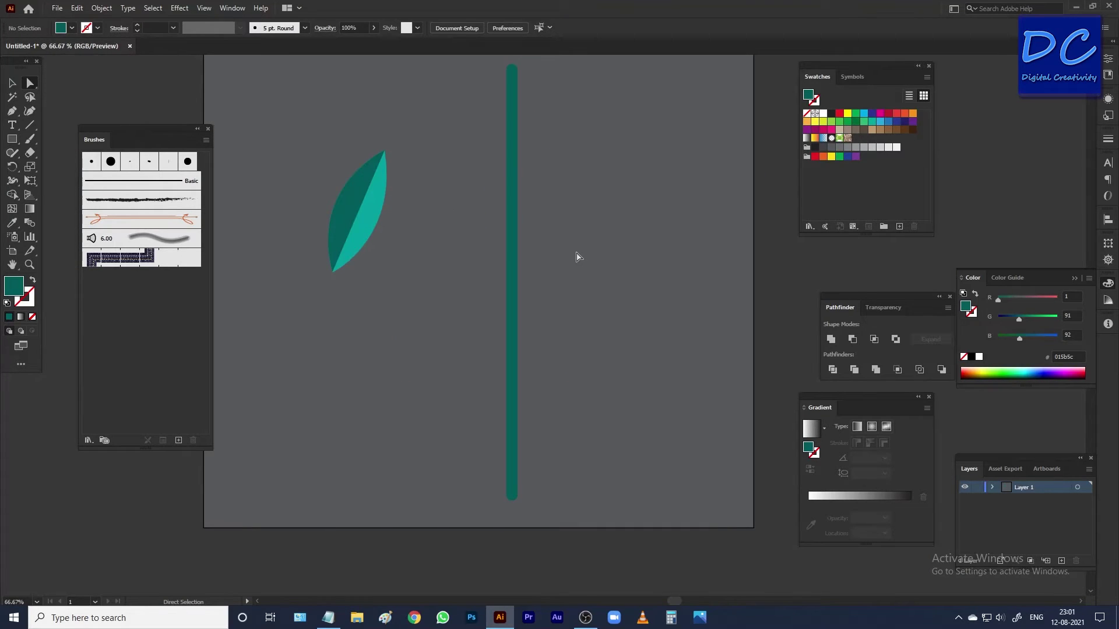
Select the whole leaf group, try a tilt, and undo the rotation
{"action": "left_click", "coordinate": [366, 234]}
{"action": "key", "text": "v"}
{"action": "left_click", "coordinate": [366, 228]}
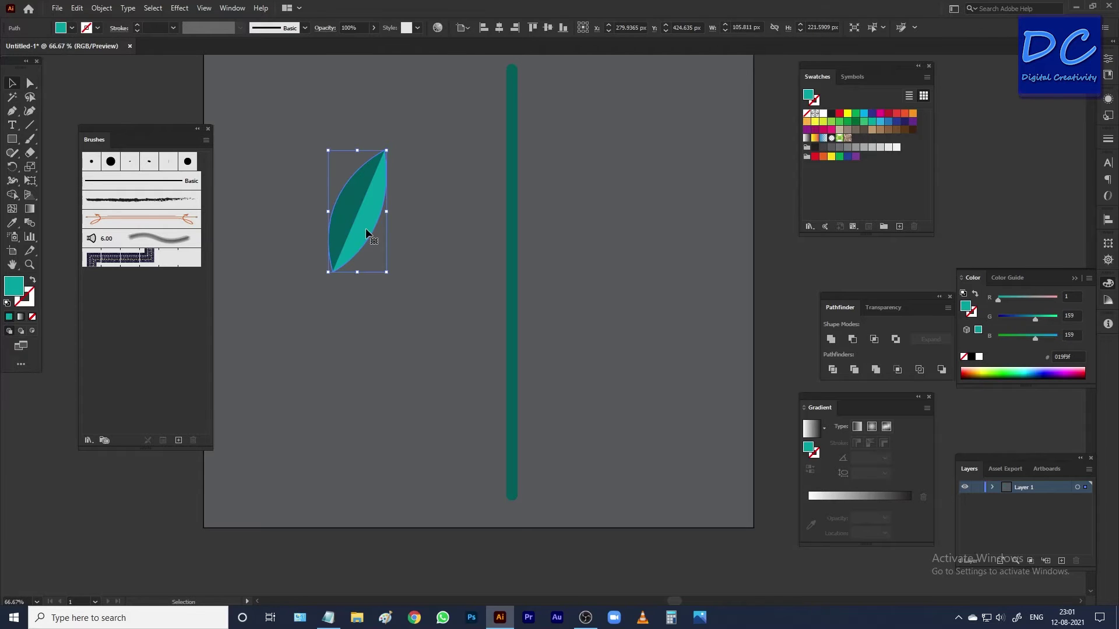
{"action": "left_click_drag", "start_coordinate": [388, 143], "coordinate": [373, 126]}
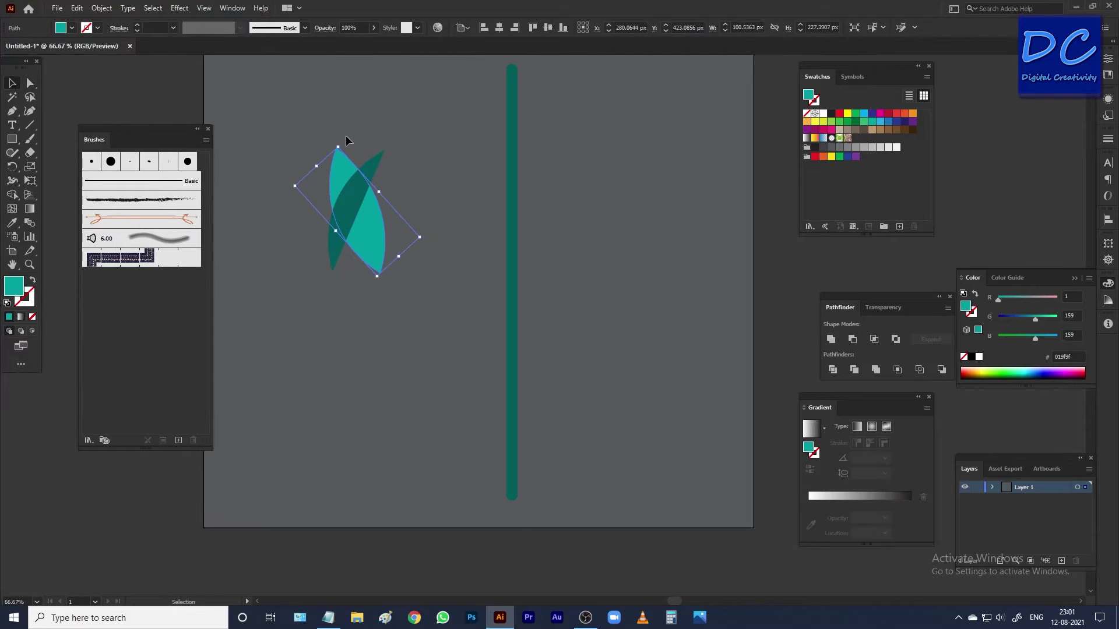
{"action": "key", "text": "ctrl+z"}
{"action": "key", "text": "a"}
{"action": "key", "text": "v"}
{"action": "key", "text": "ctrl+z"}
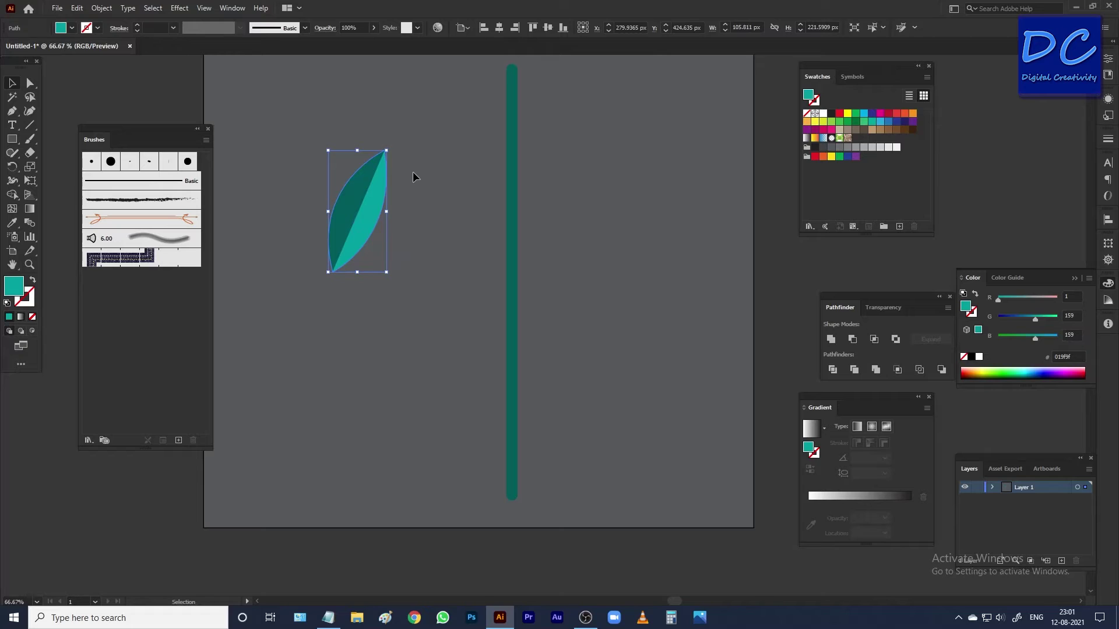
Unlock the stem rectangle from the leaf's context menu
{"action": "right_click", "coordinate": [348, 211]}
{"action": "mouse_move", "coordinate": [397, 219]}
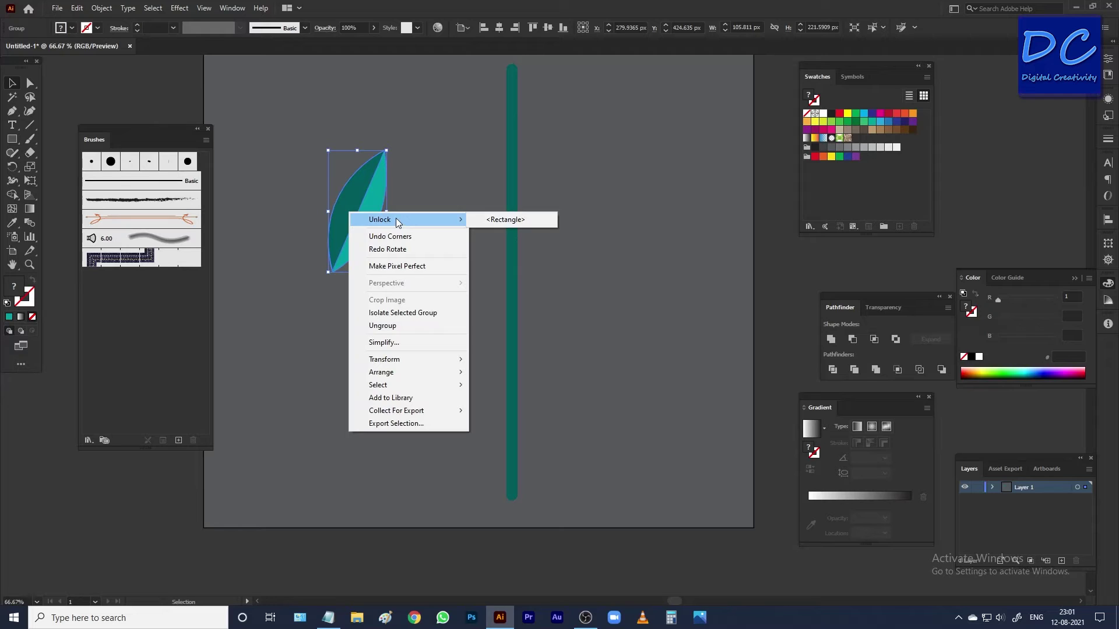
{"action": "left_click", "coordinate": [521, 220]}
{"action": "key", "text": "a"}
{"action": "key", "text": "v"}
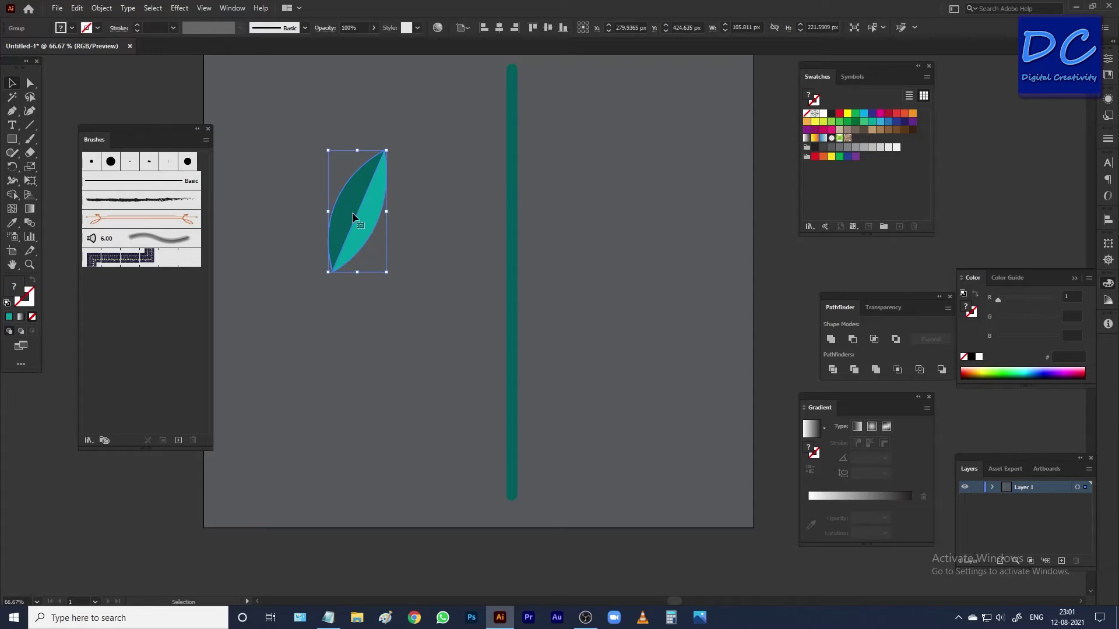
Move the leaf to the stem bottom, tilt it steeper, and touch its tip to the stem
{"action": "left_click_drag", "start_coordinate": [351, 224], "coordinate": [395, 296]}
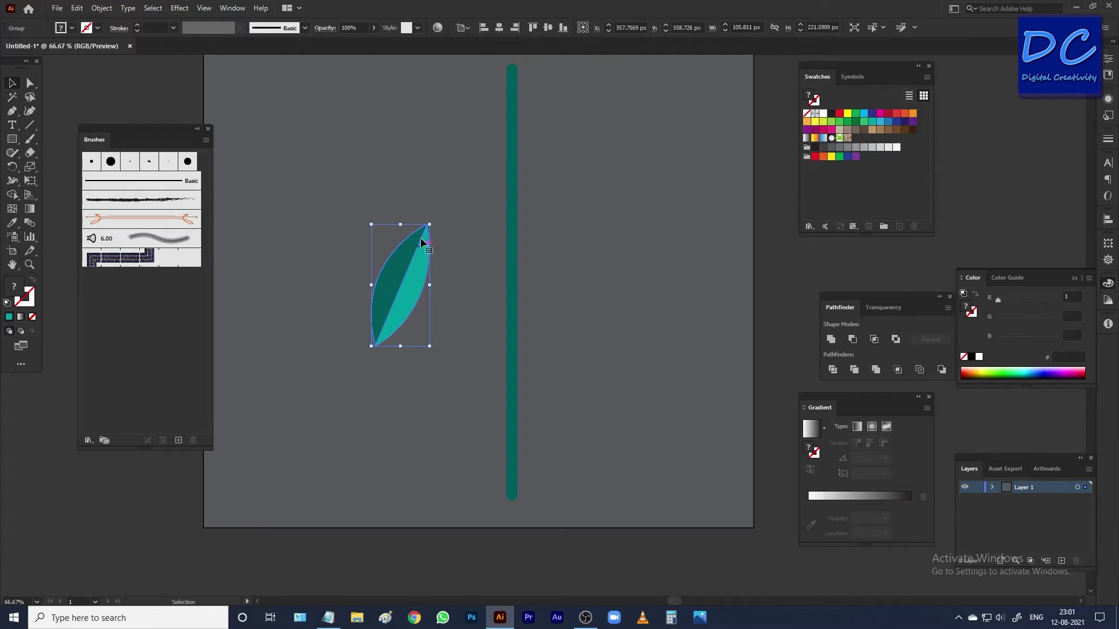
{"action": "left_click_drag", "start_coordinate": [432, 221], "coordinate": [351, 223]}
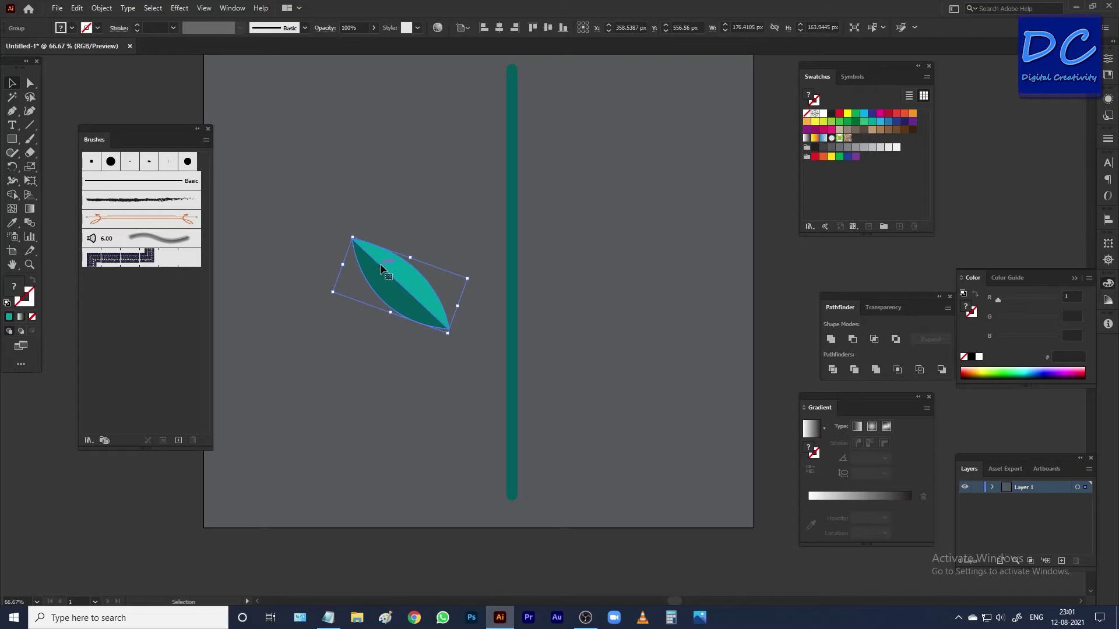
{"action": "left_click_drag", "start_coordinate": [412, 285], "coordinate": [470, 383]}
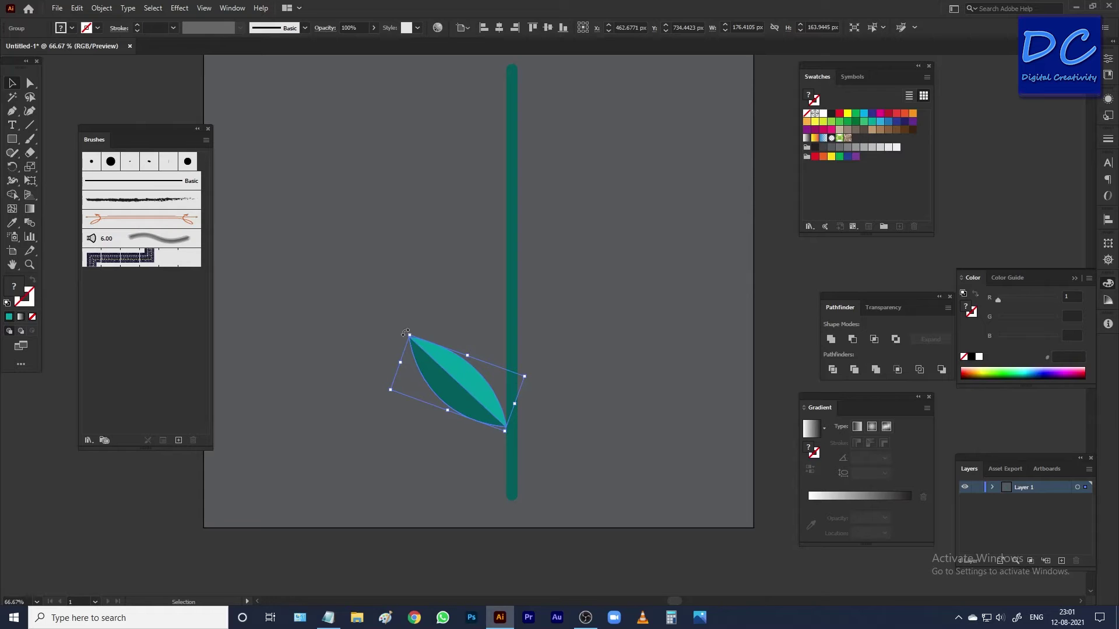
{"action": "left_click_drag", "start_coordinate": [401, 335], "coordinate": [431, 319]}
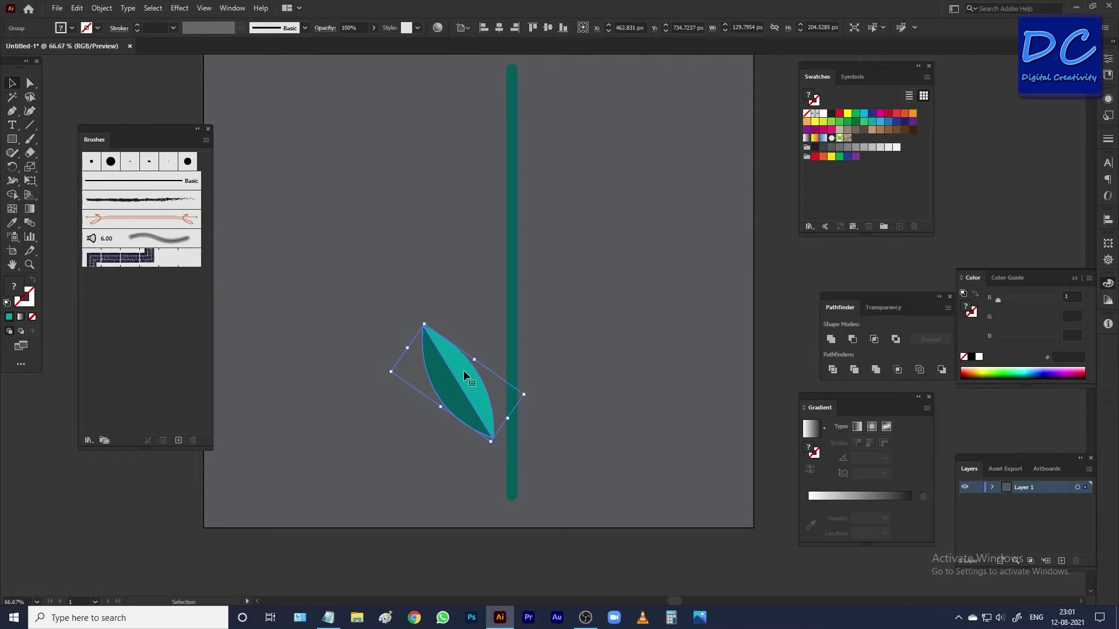
{"action": "left_click_drag", "start_coordinate": [464, 370], "coordinate": [579, 371]}
Reflect a vertical copy of the leaf onto the stem's right side, then select both leaves
{"action": "key", "text": "ctrl+z"}
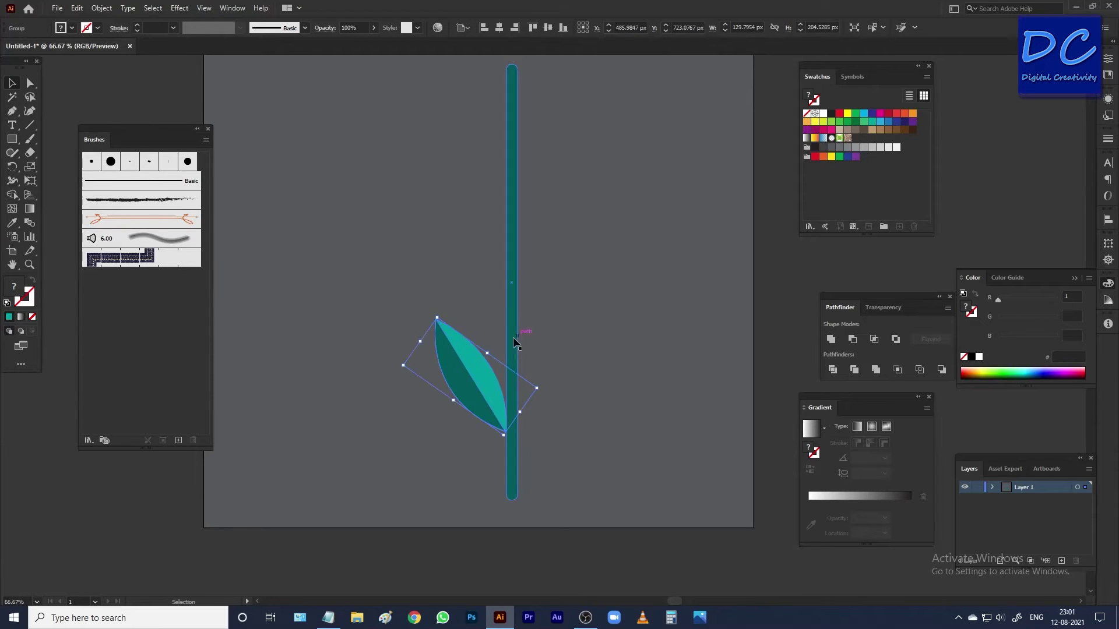
{"action": "right_click", "coordinate": [452, 368]}
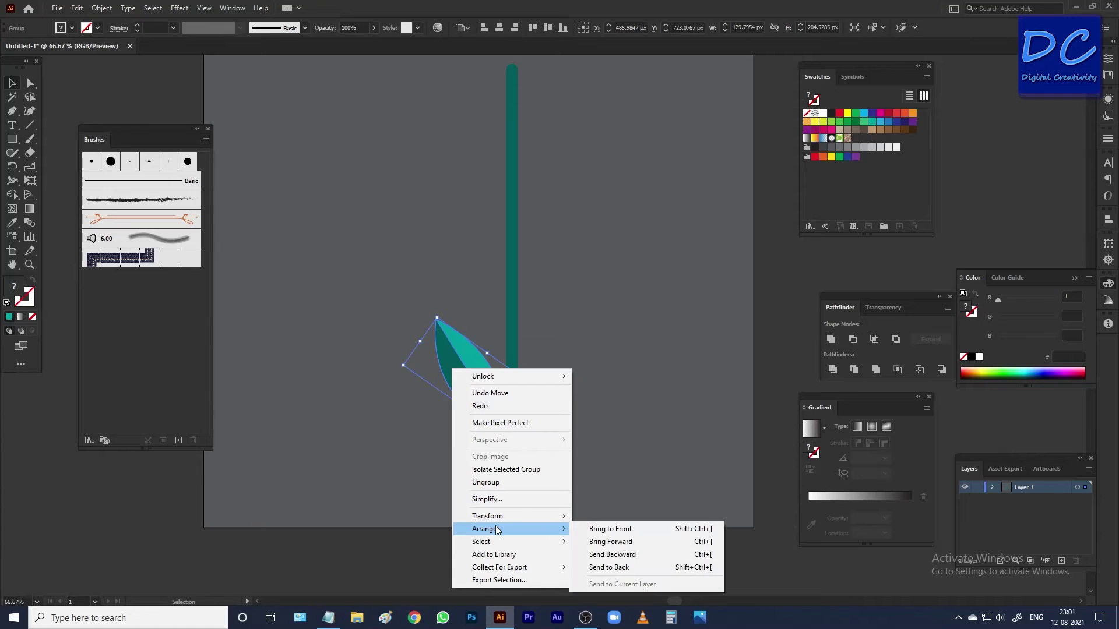
{"action": "mouse_move", "coordinate": [487, 516]}
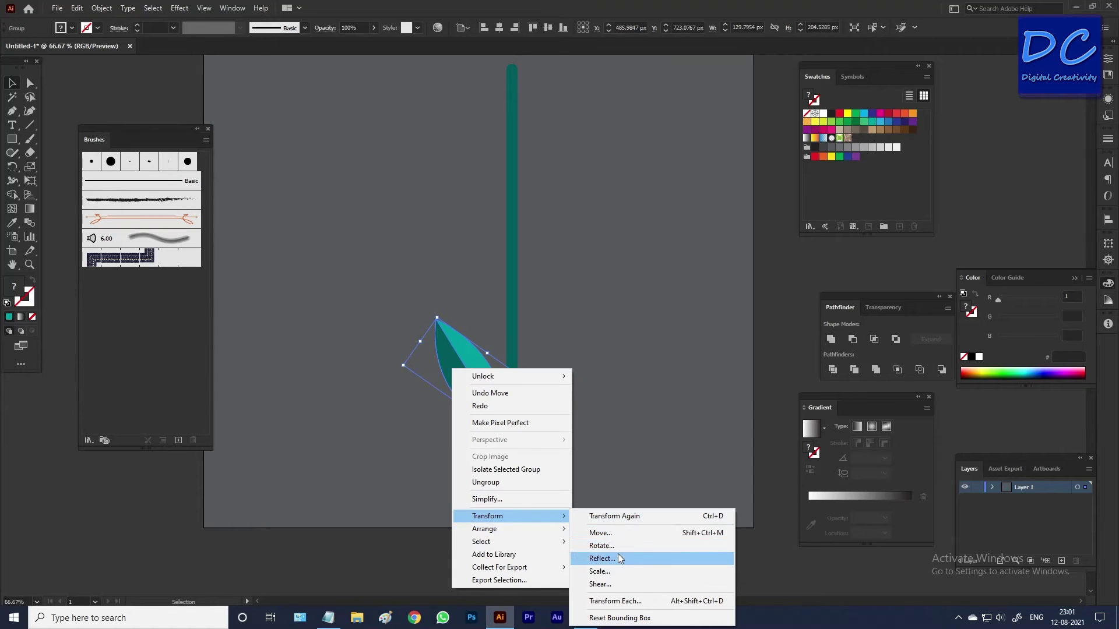
{"action": "left_click", "coordinate": [608, 556]}
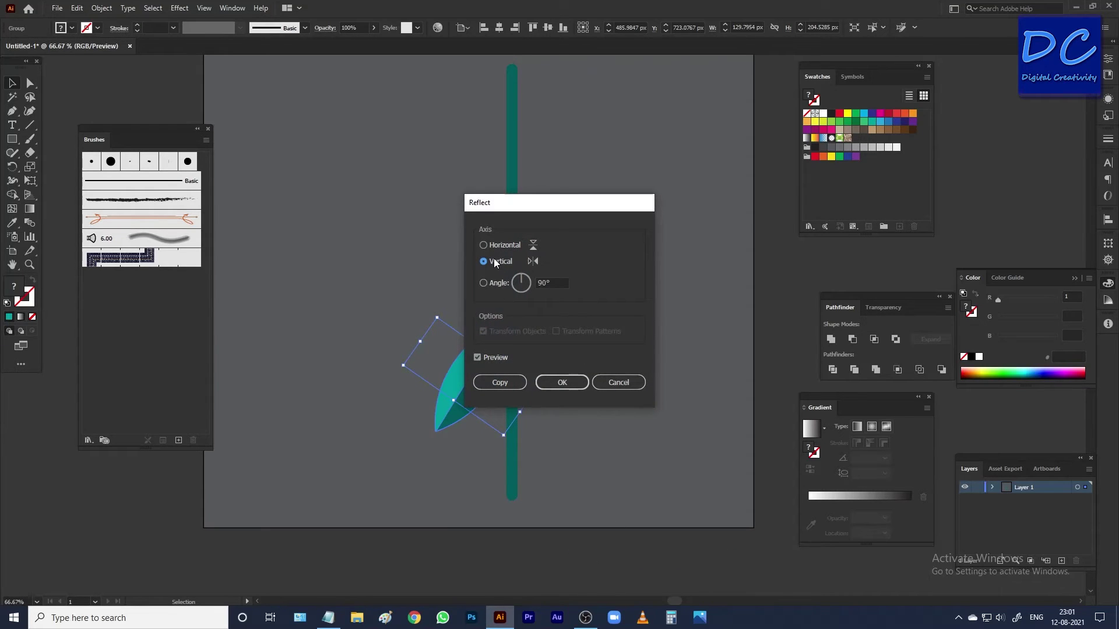
{"action": "left_click", "coordinate": [504, 383]}
{"action": "left_click_drag", "start_coordinate": [487, 383], "coordinate": [570, 382]}
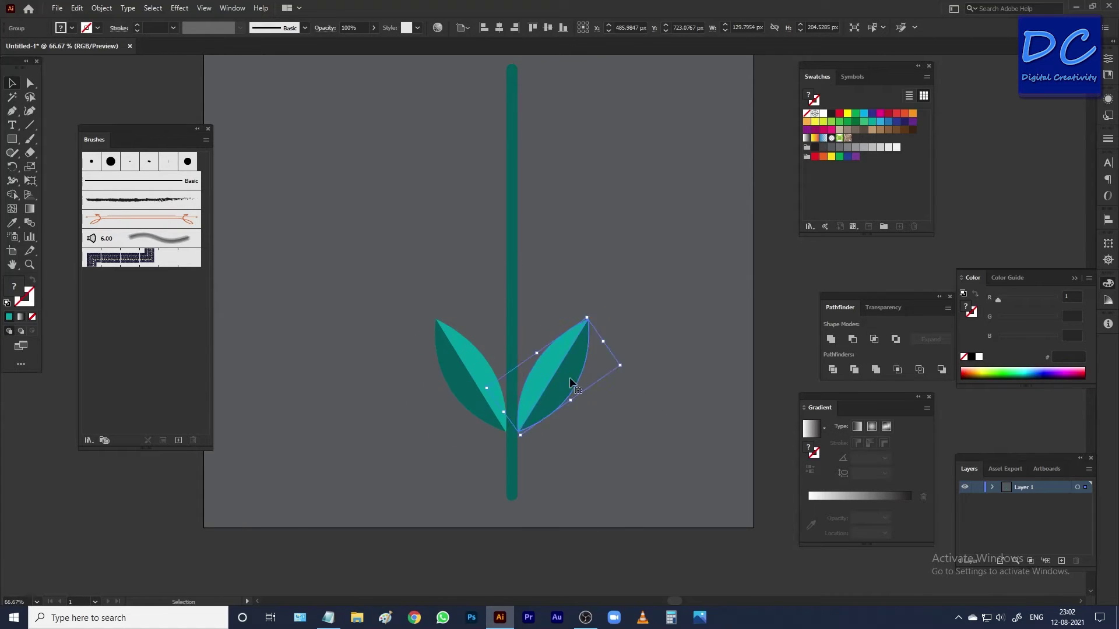
{"action": "left_click", "coordinate": [482, 375], "text": "shift"}
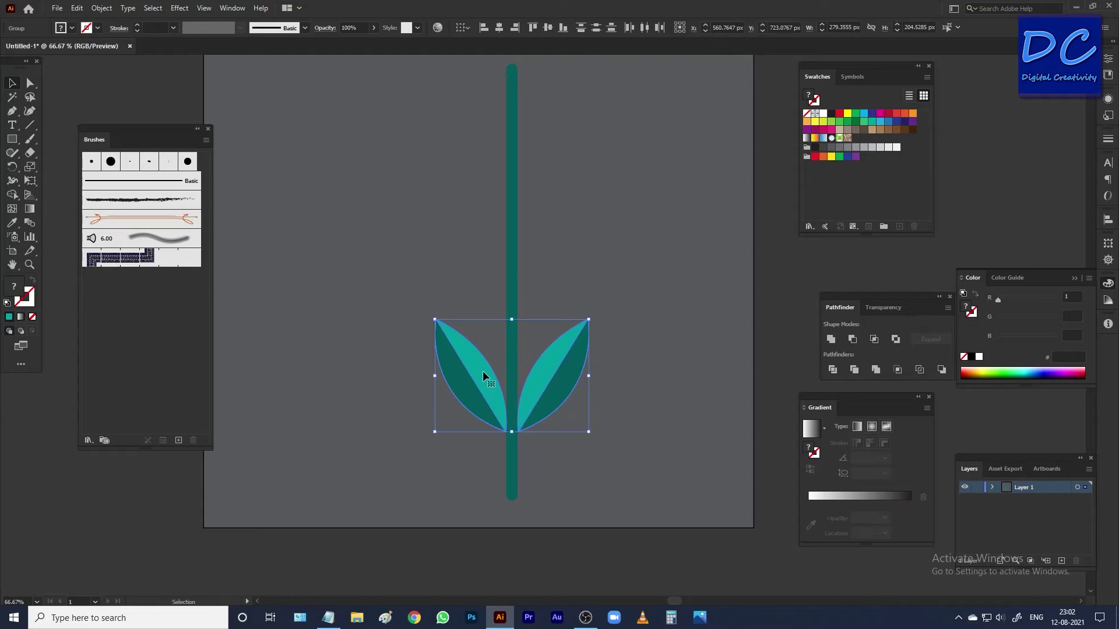
Copy the bottom leaf pair to the top of the stem and shrink it
{"action": "left_click_drag", "start_coordinate": [483, 376], "coordinate": [490, 175]}
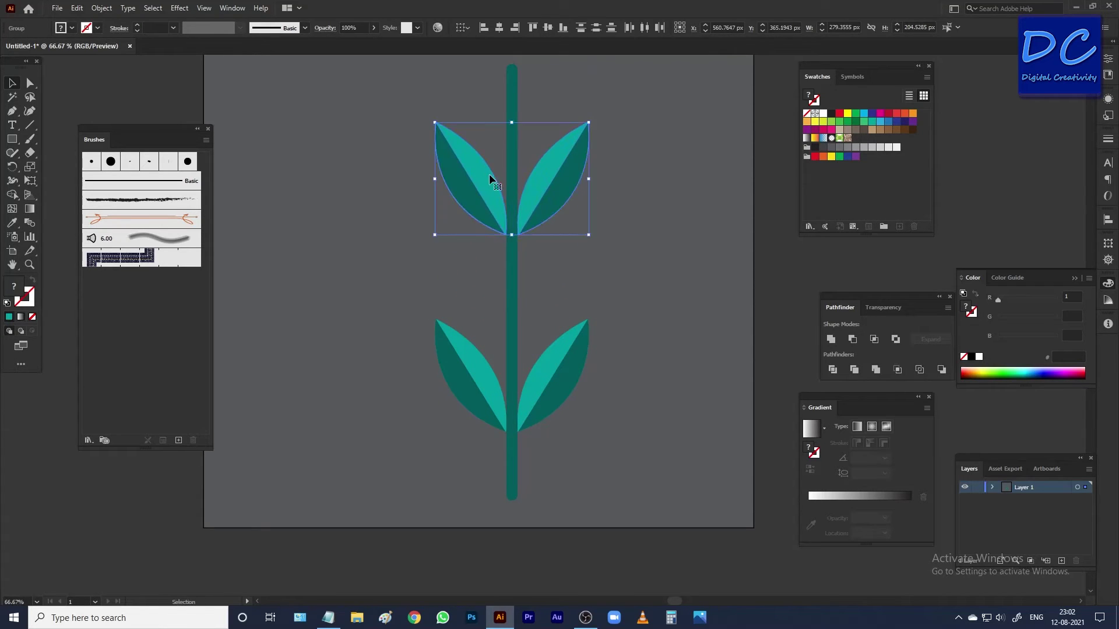
{"action": "left_click_drag", "start_coordinate": [589, 122], "coordinate": [576, 137]}
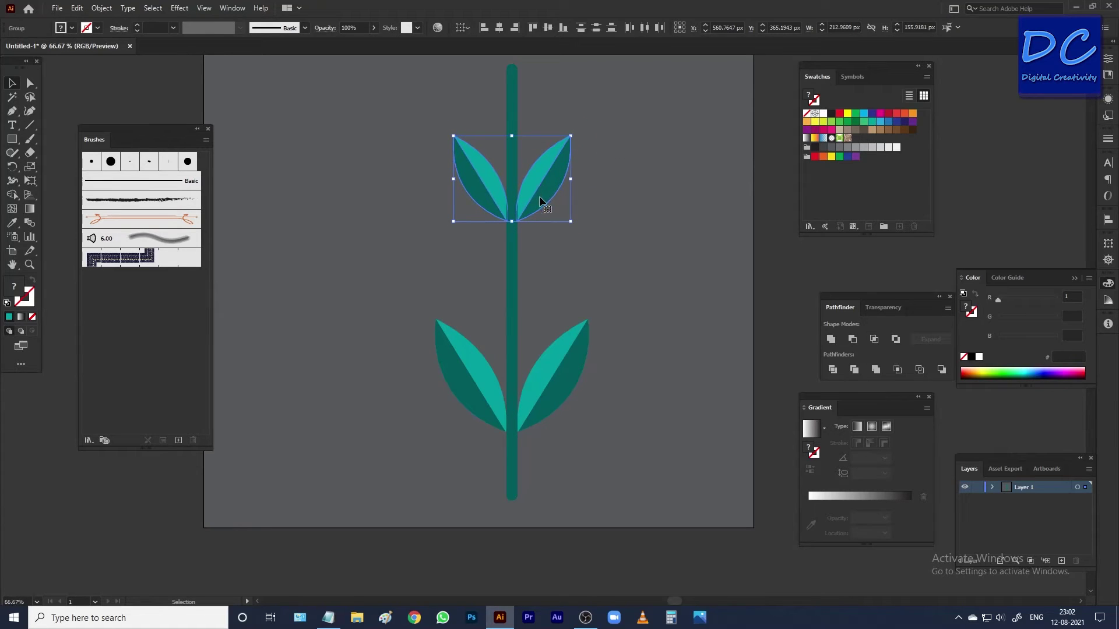
{"action": "left_click", "coordinate": [604, 190]}
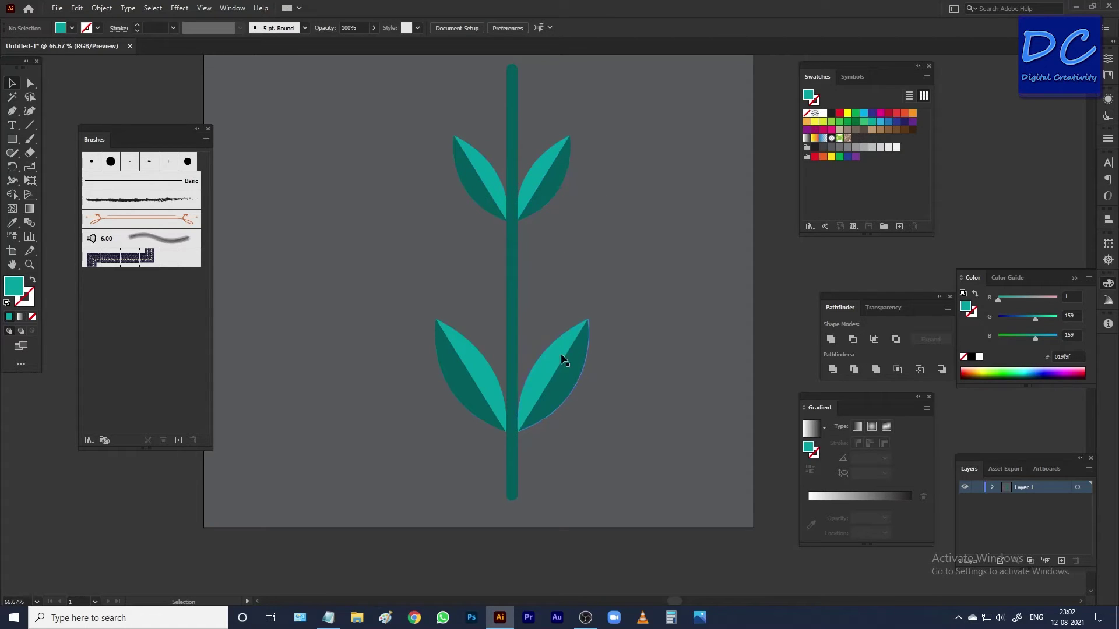
Copy the bottom pair to mid-stem, shrink it, and make the top pair smaller still
{"action": "left_click", "coordinate": [534, 373]}
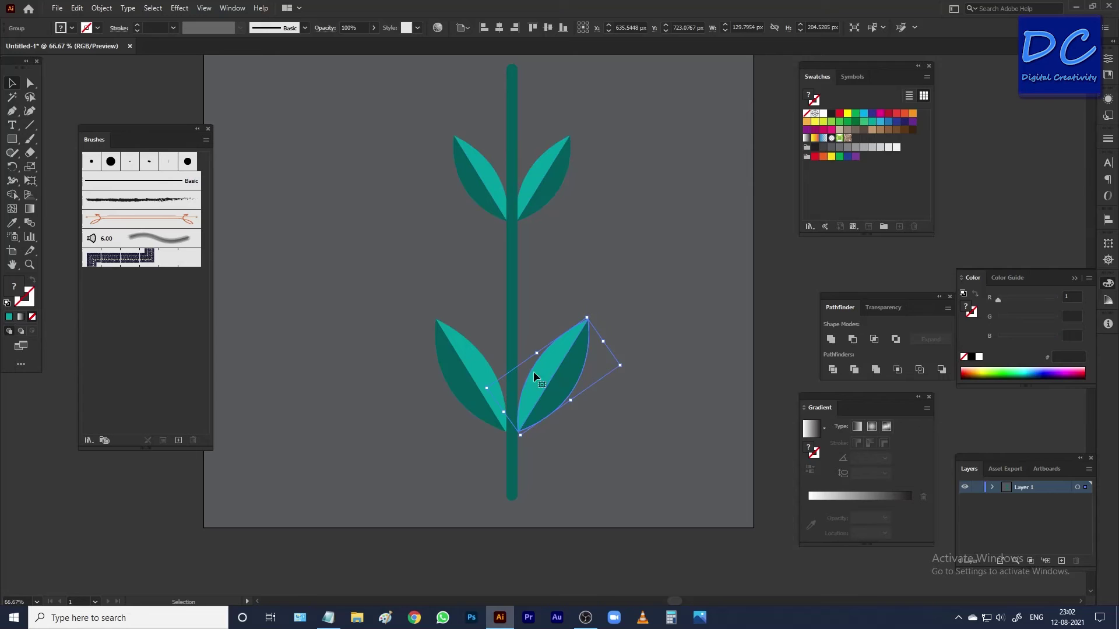
{"action": "left_click", "coordinate": [466, 382], "text": "shift"}
{"action": "left_click_drag", "start_coordinate": [542, 388], "coordinate": [542, 277]}
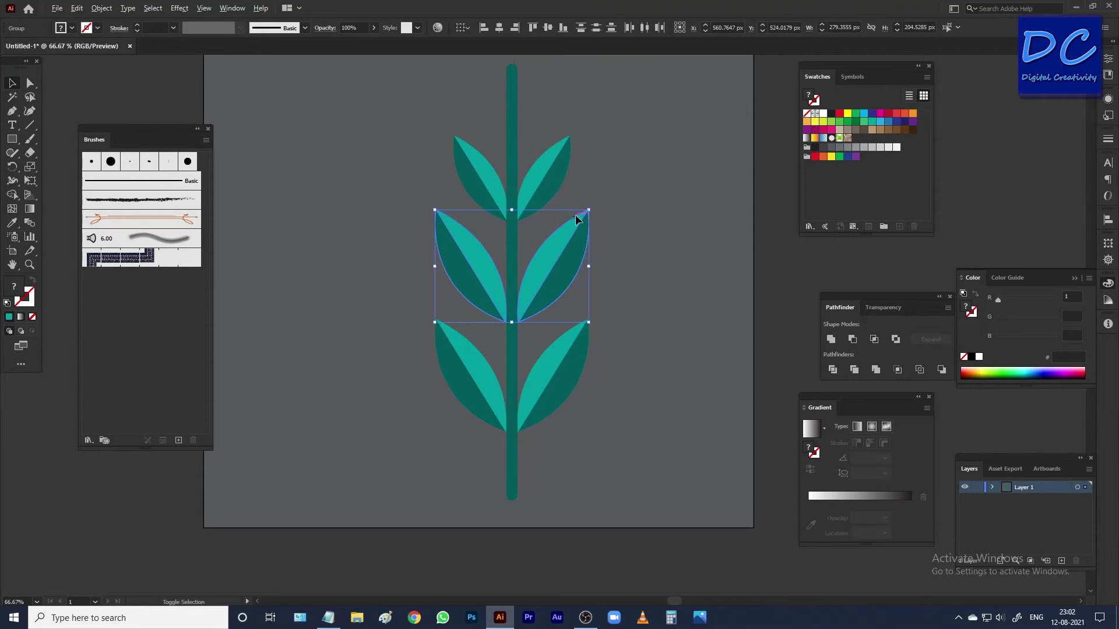
{"action": "left_click_drag", "start_coordinate": [589, 210], "coordinate": [566, 227]}
{"action": "left_click", "coordinate": [482, 182]}
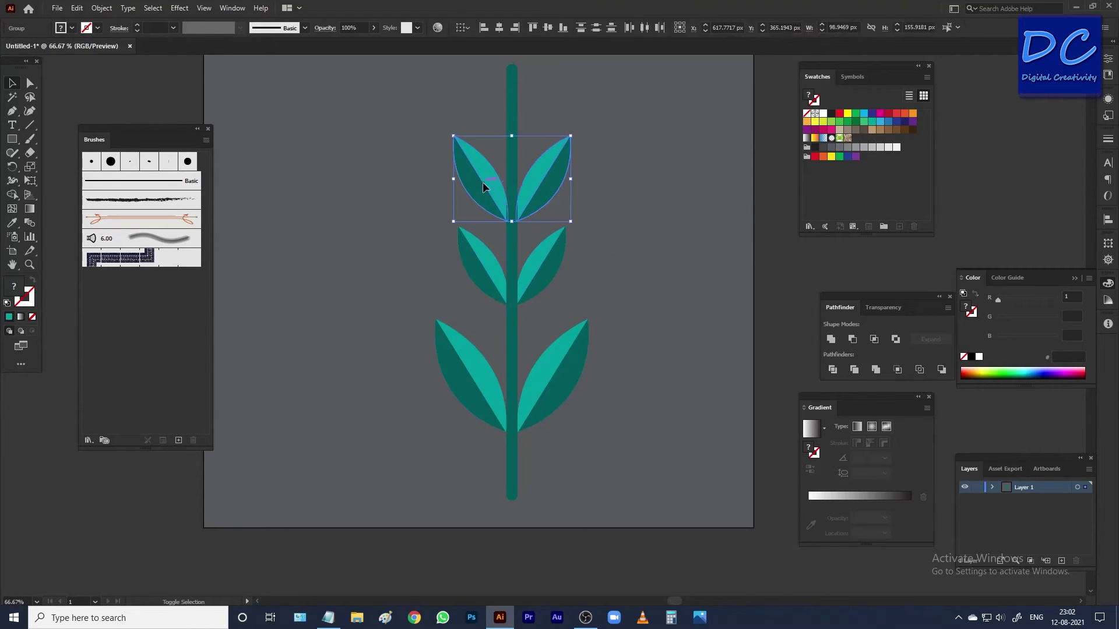
{"action": "left_click_drag", "start_coordinate": [571, 134], "coordinate": [558, 151]}
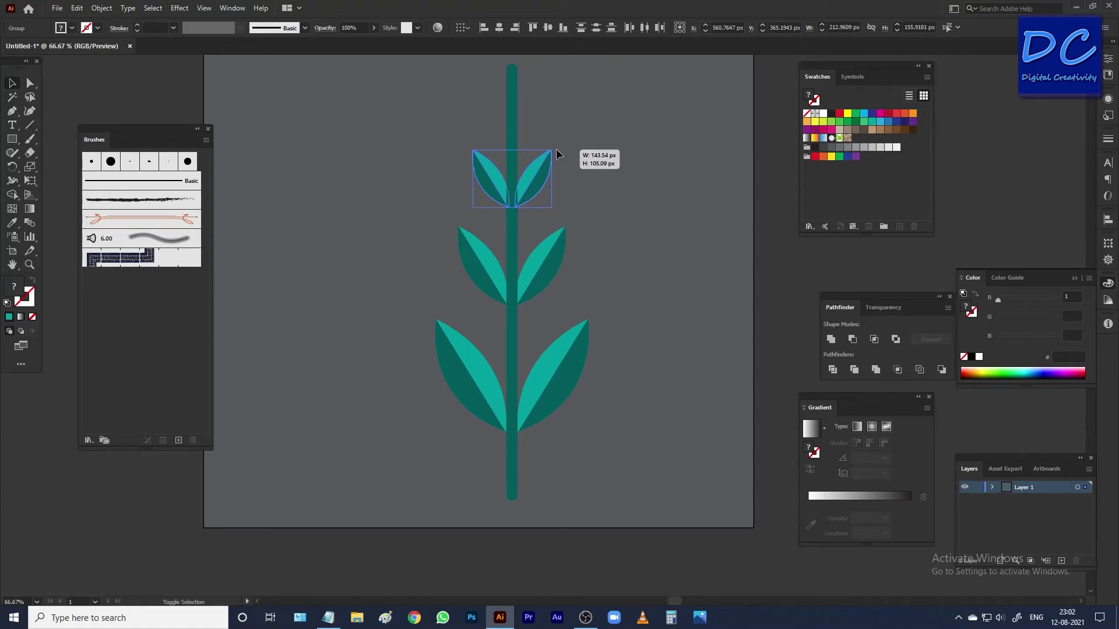
{"action": "left_click", "coordinate": [579, 149]}
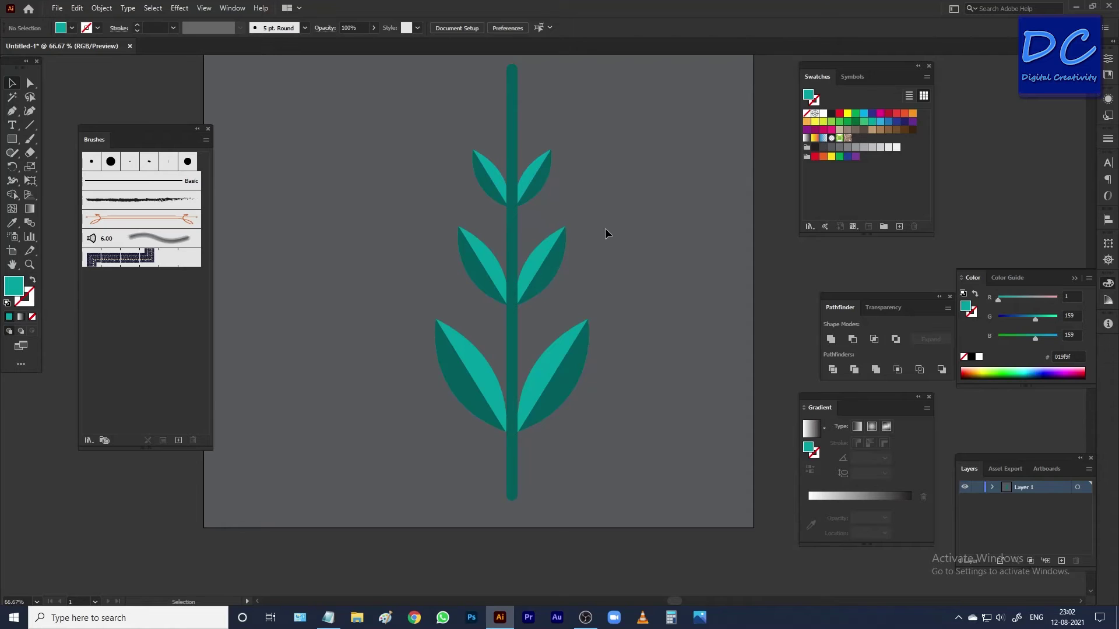
Scroll up and down to inspect the finished sprig with three shrinking leaf pairs
{"action": "scroll", "coordinate": [606, 232], "scroll_direction": "down", "scroll_amount": 1}
{"action": "scroll", "coordinate": [605, 228], "scroll_direction": "up", "scroll_amount": 1}
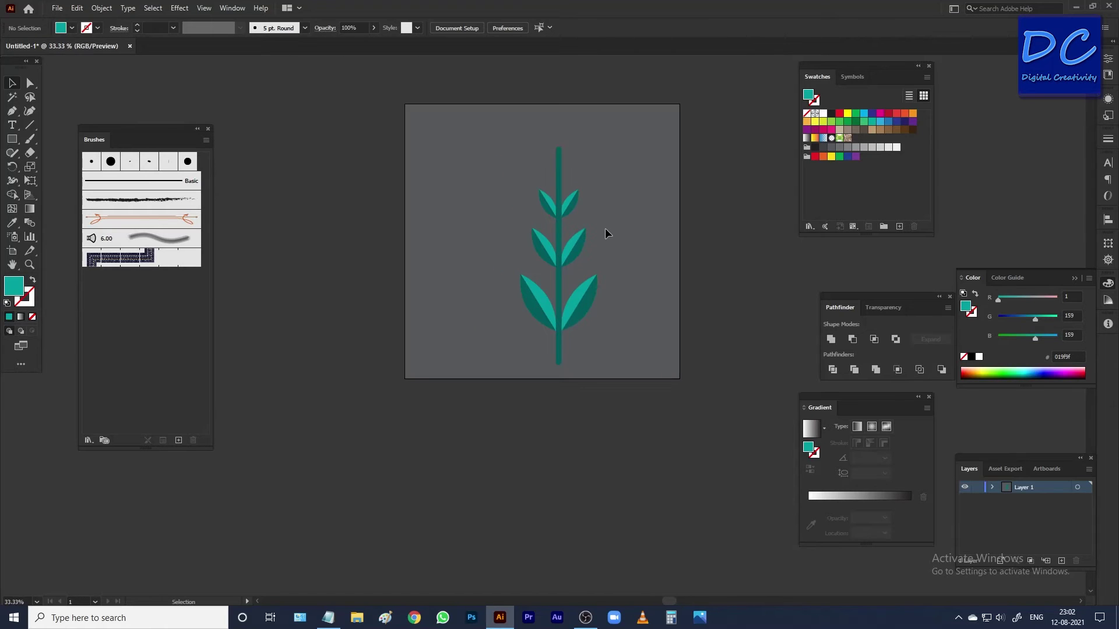
{"action": "scroll", "coordinate": [605, 229], "scroll_direction": "up", "scroll_amount": 1}
{"action": "scroll", "coordinate": [623, 242], "scroll_direction": "up", "scroll_amount": 2}
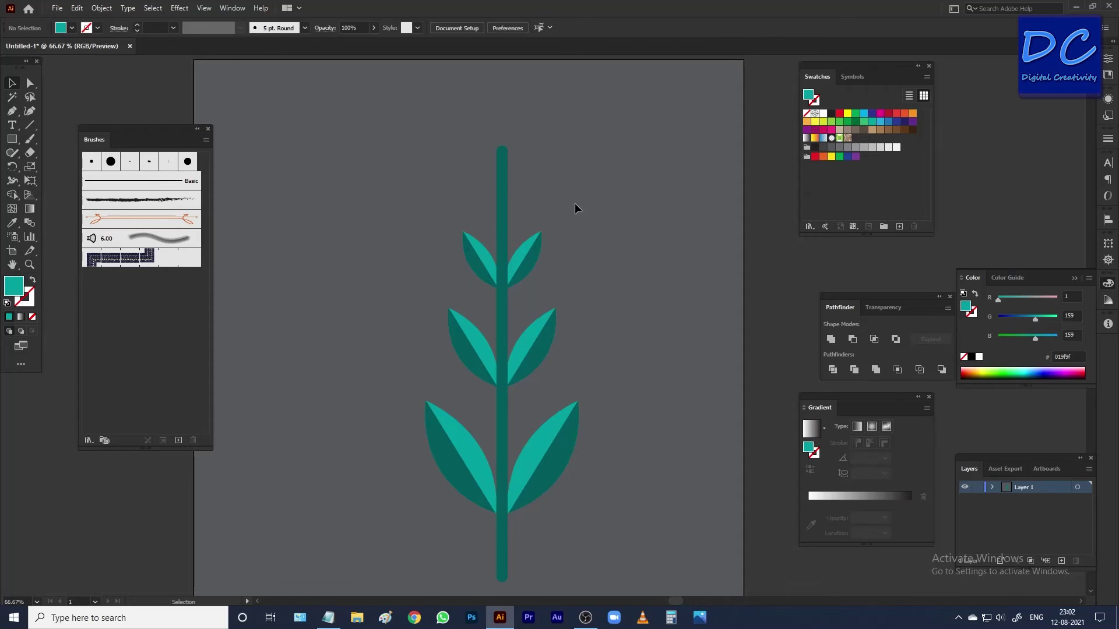
{"action": "scroll", "coordinate": [574, 204], "scroll_direction": "down", "scroll_amount": 1}
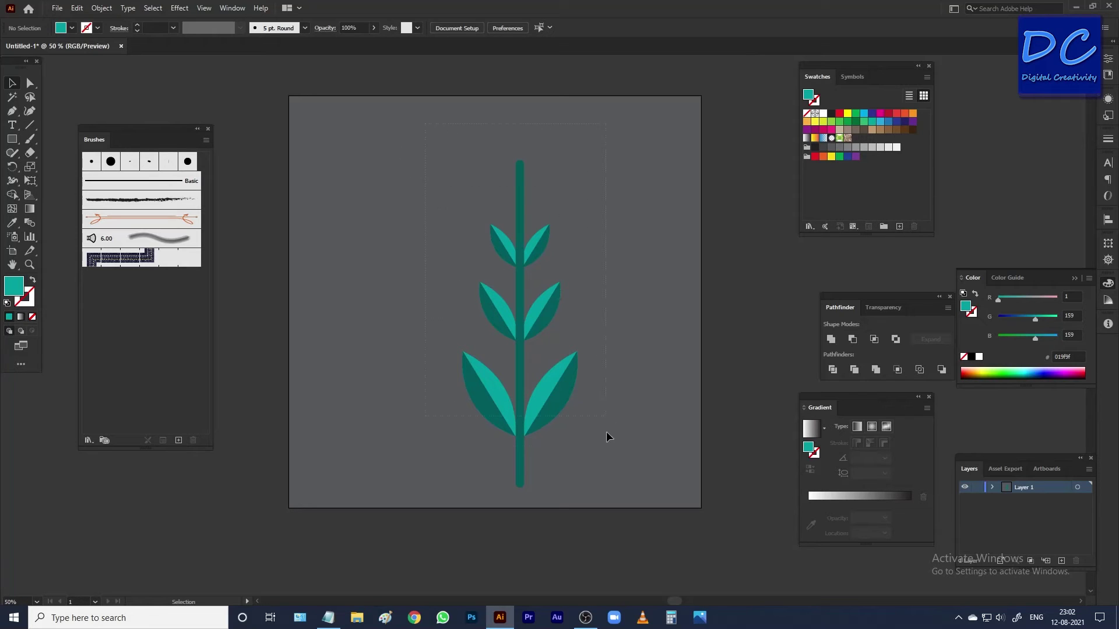
Select all the stem and leaf shapes and group them into one sprig
{"action": "key", "text": "ctrl+a"}
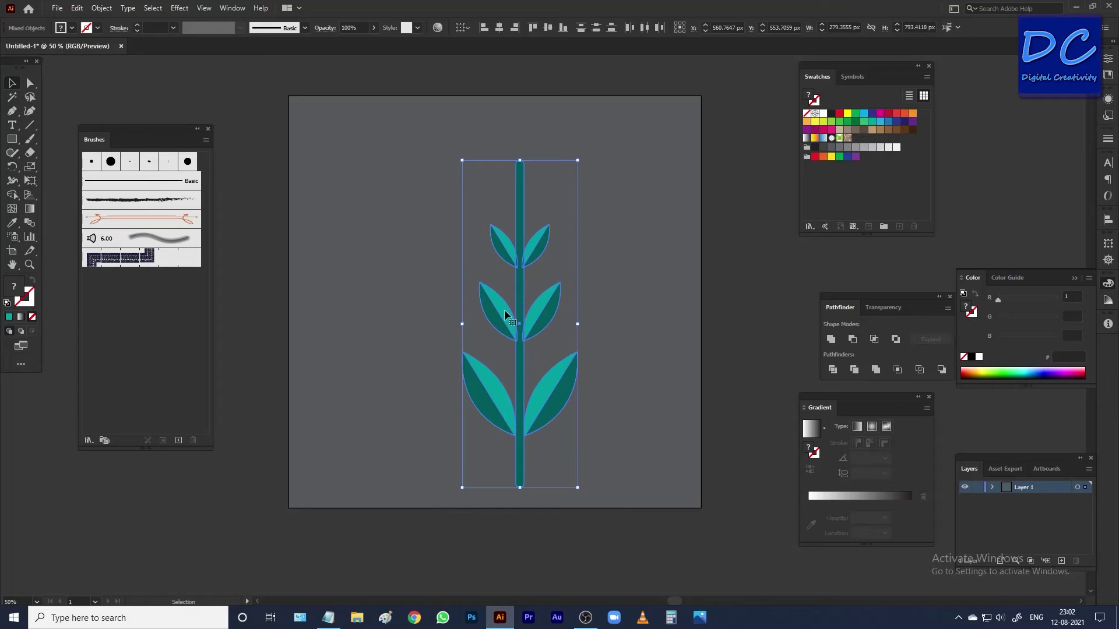
{"action": "right_click", "coordinate": [505, 310]}
{"action": "left_click", "coordinate": [556, 417]}
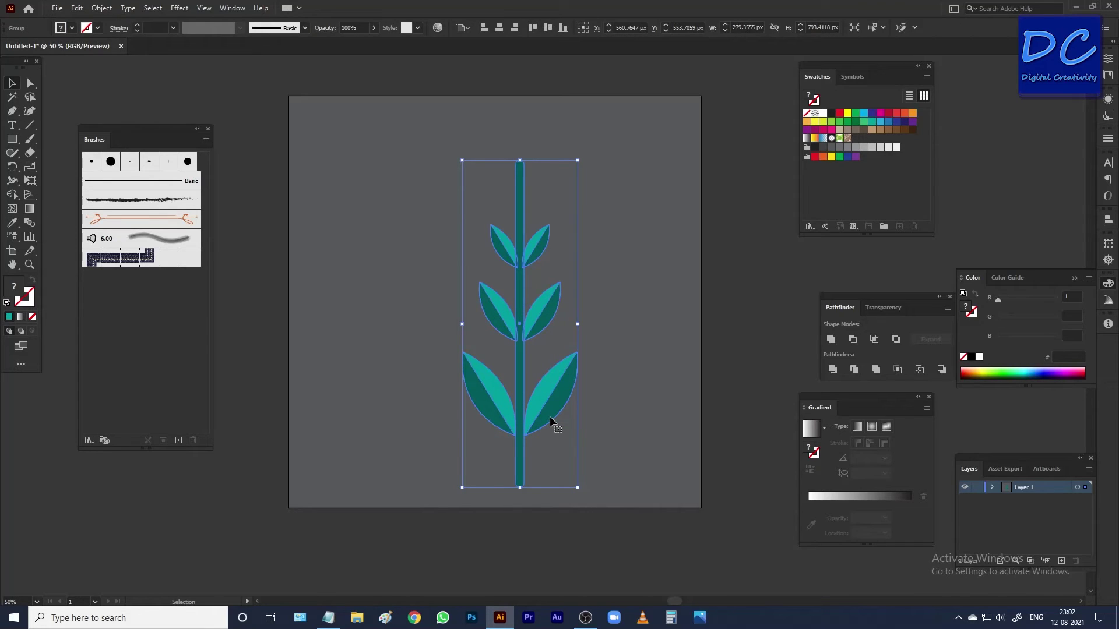
Add a Multiply 75%, 7 px offset, 5 px blur drop shadow and move the sprig left
{"action": "left_click", "coordinate": [180, 8]}
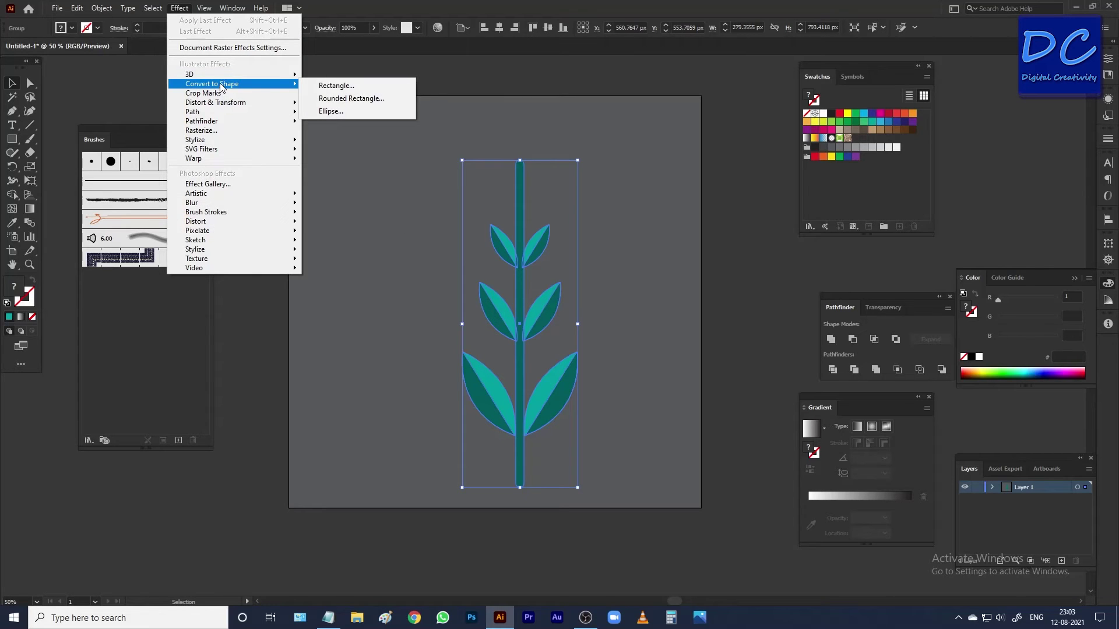
{"action": "mouse_move", "coordinate": [194, 140]}
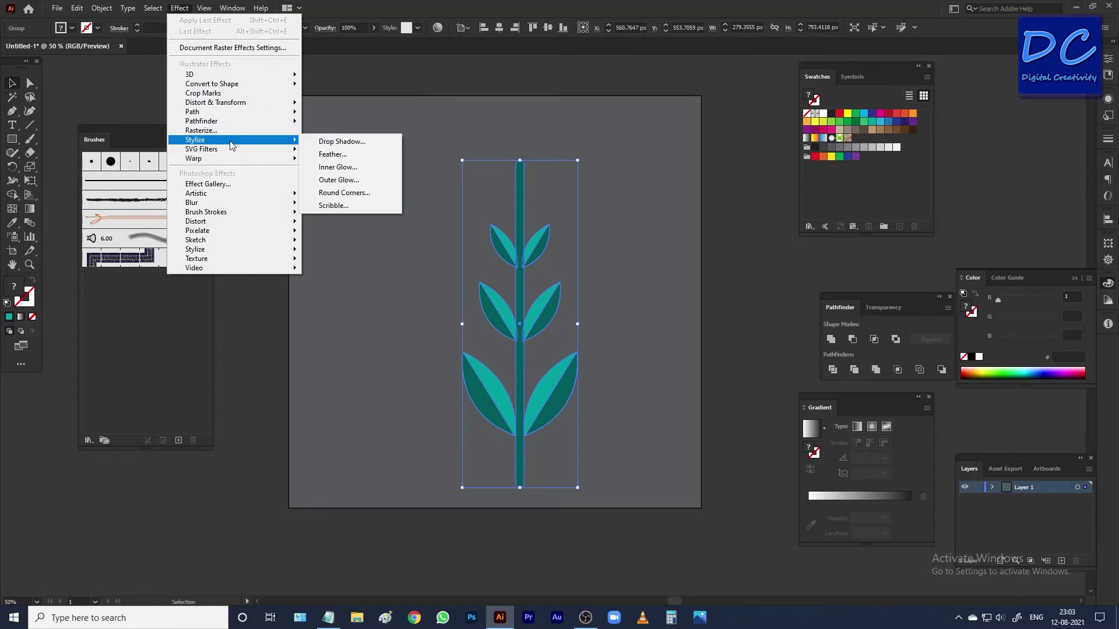
{"action": "left_click", "coordinate": [350, 142]}
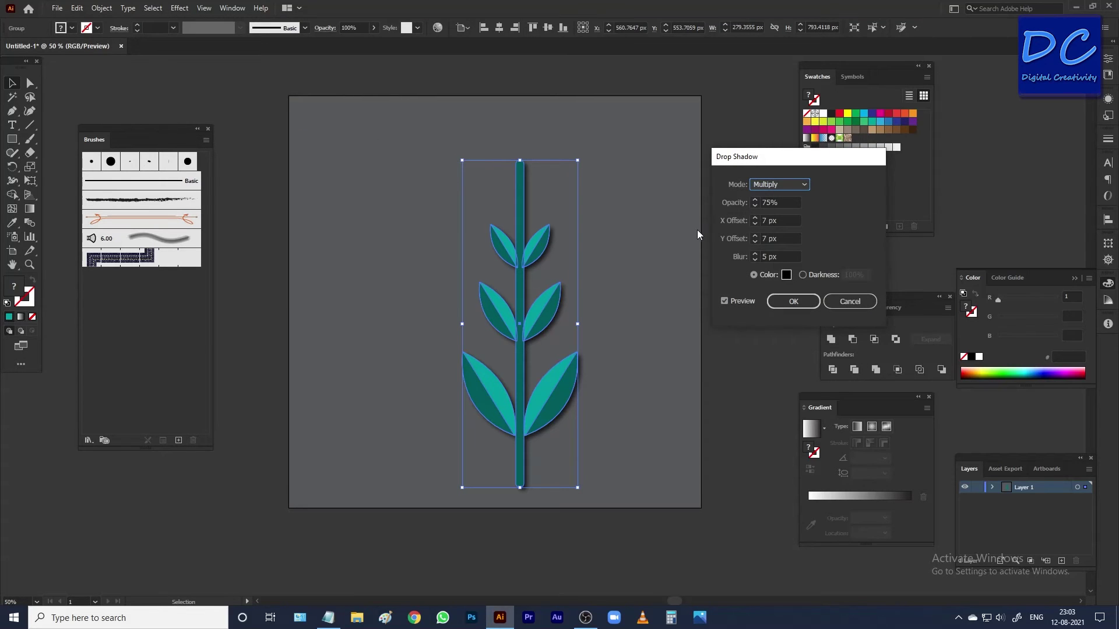
{"action": "left_click", "coordinate": [793, 301]}
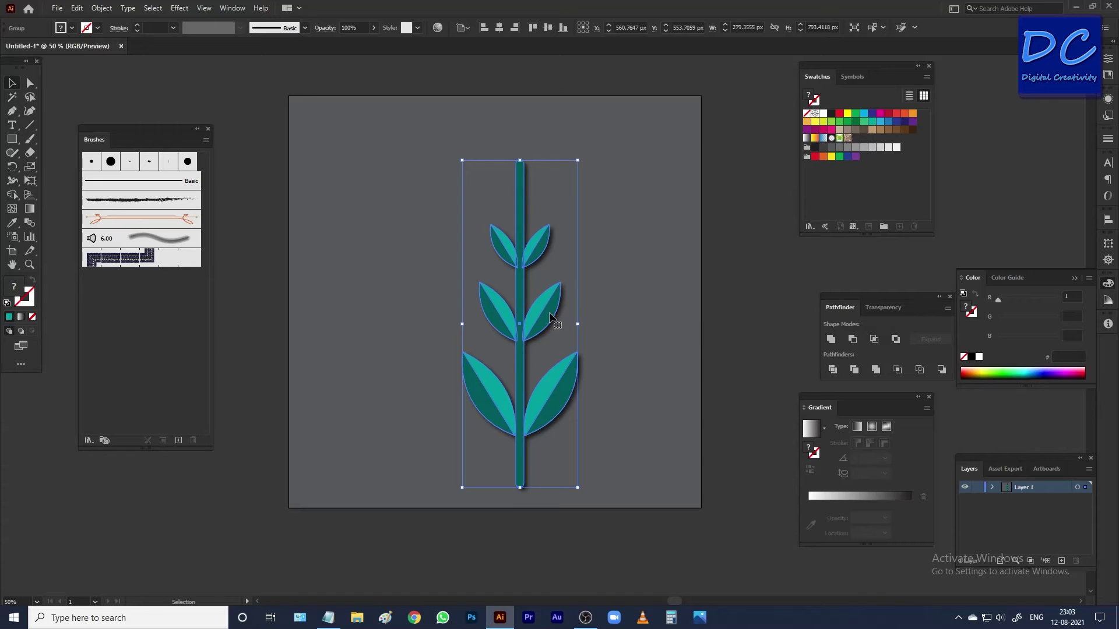
{"action": "mouse_move", "coordinate": [551, 317]}
{"action": "left_mouse_down"}
{"action": "mouse_move", "coordinate": [500, 286]}
{"action": "mouse_move", "coordinate": [391, 284]}
{"action": "left_mouse_up"}
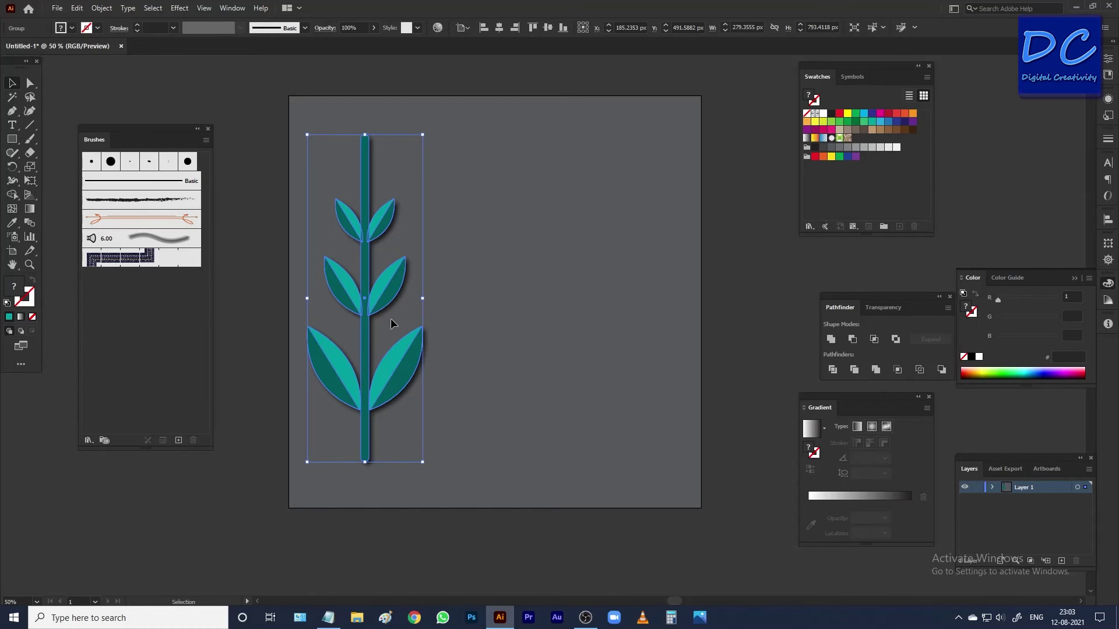
Make two scaled-down sprig copies on the right, stacked one above the other
{"action": "left_click_drag", "start_coordinate": [385, 304], "coordinate": [553, 319]}
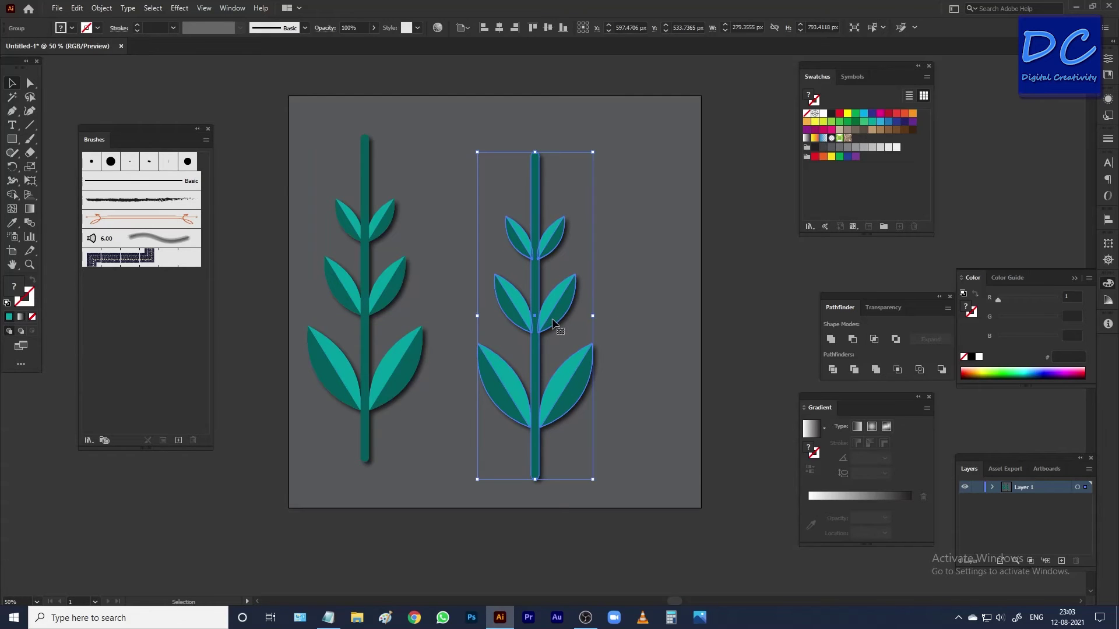
{"action": "left_click_drag", "start_coordinate": [590, 149], "coordinate": [559, 191]}
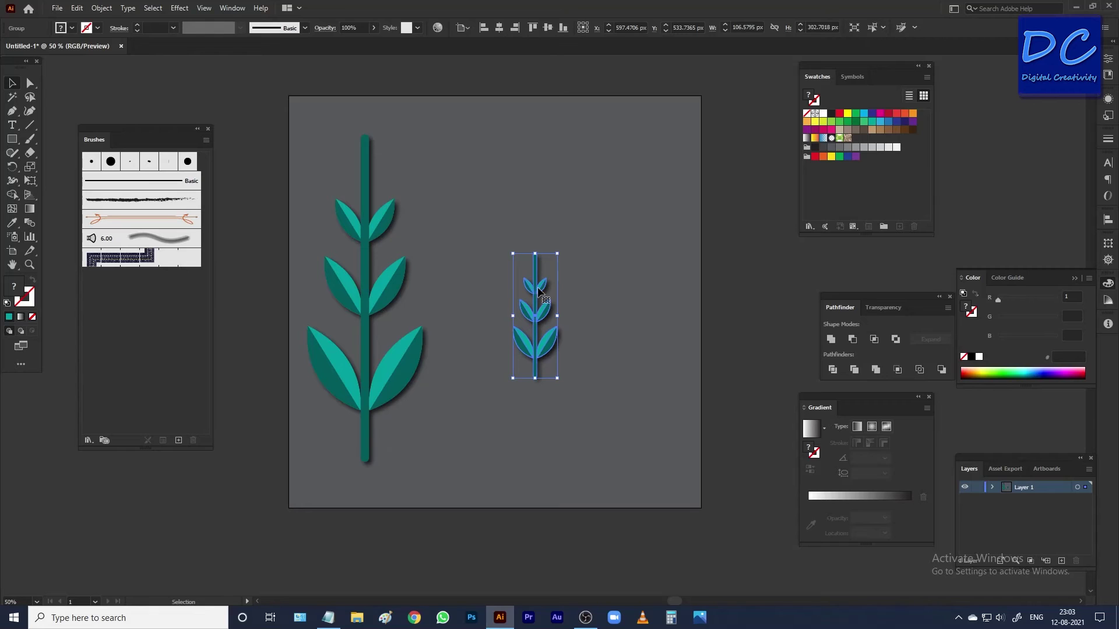
{"action": "left_click_drag", "start_coordinate": [540, 253], "coordinate": [545, 159]}
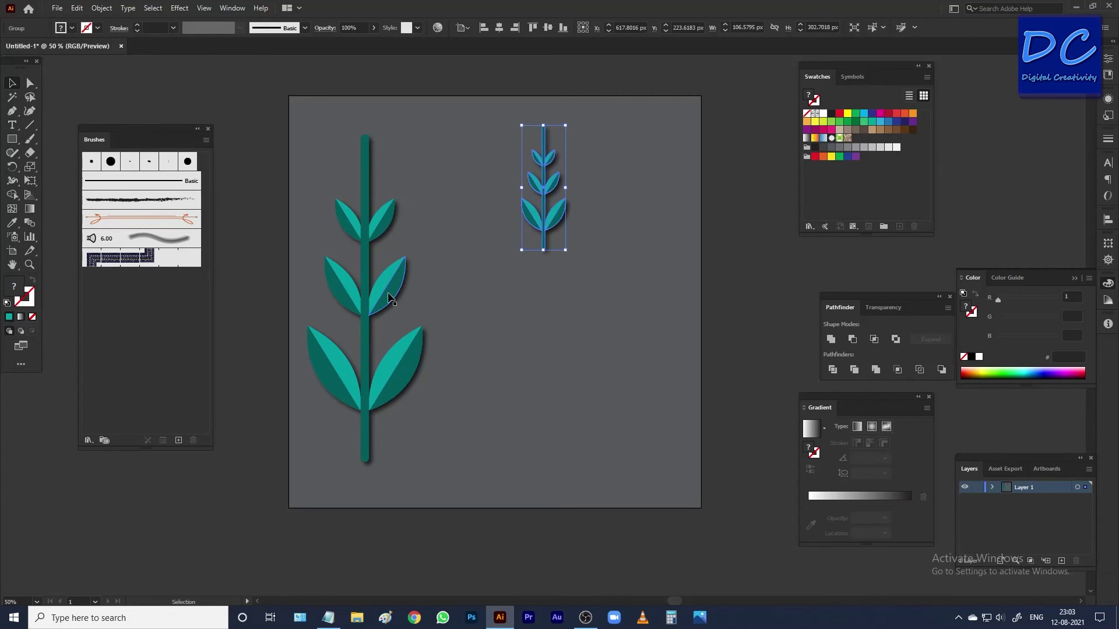
{"action": "left_click_drag", "start_coordinate": [384, 295], "coordinate": [567, 335]}
{"action": "left_click_drag", "start_coordinate": [602, 168], "coordinate": [567, 202]}
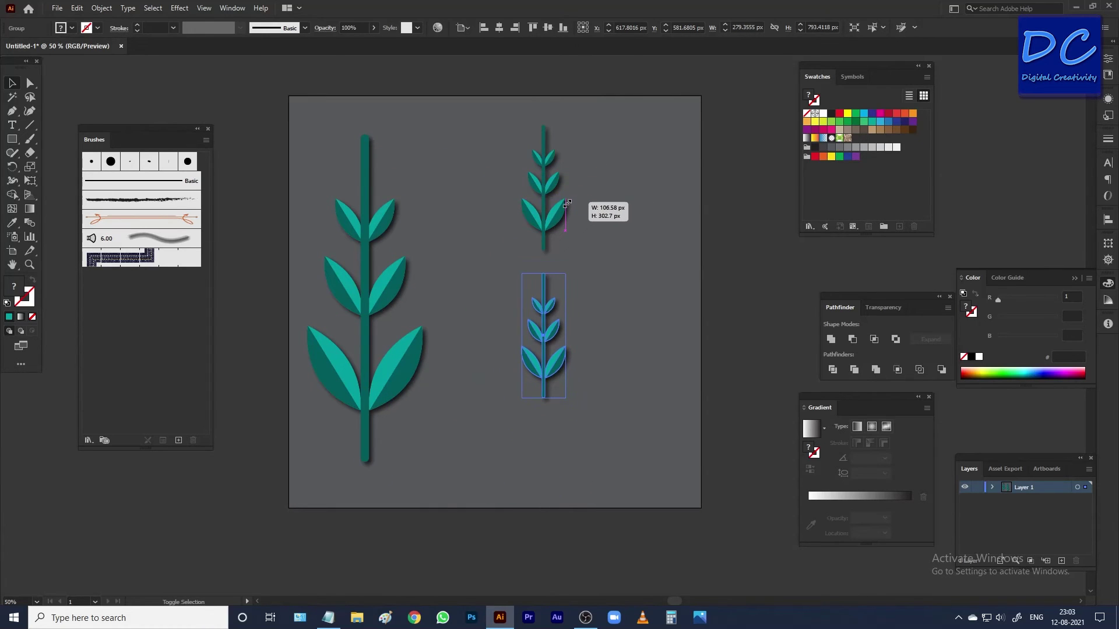
{"action": "left_click_drag", "start_coordinate": [543, 309], "coordinate": [546, 259]}
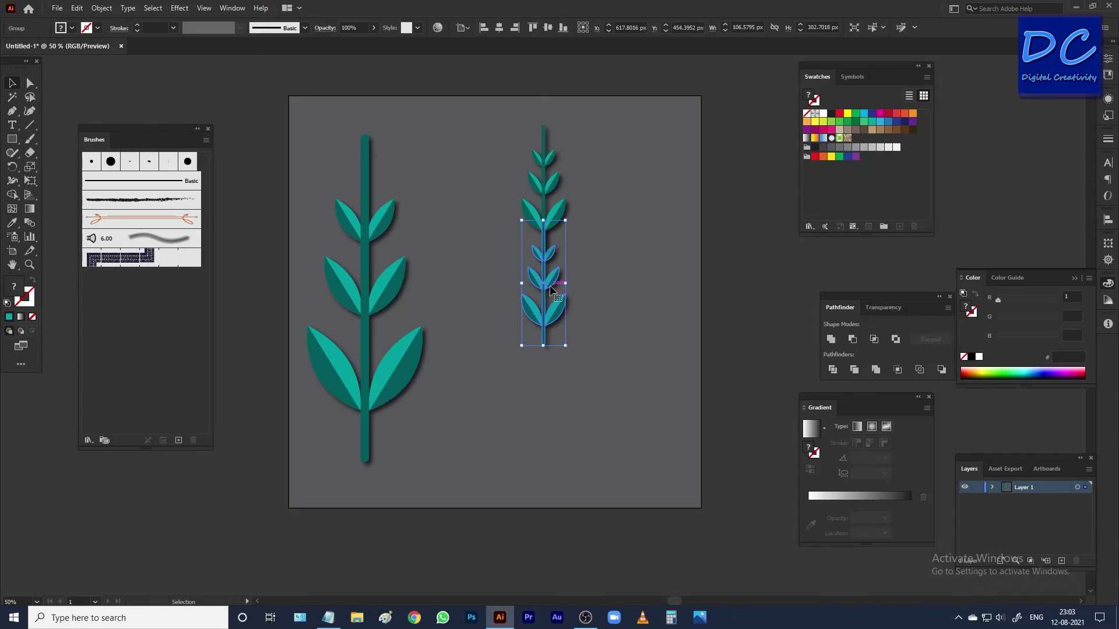
Delete both small sprig copies
{"action": "key", "text": "Delete"}
{"action": "left_click", "coordinate": [545, 233]}
{"action": "key", "text": "Delete"}
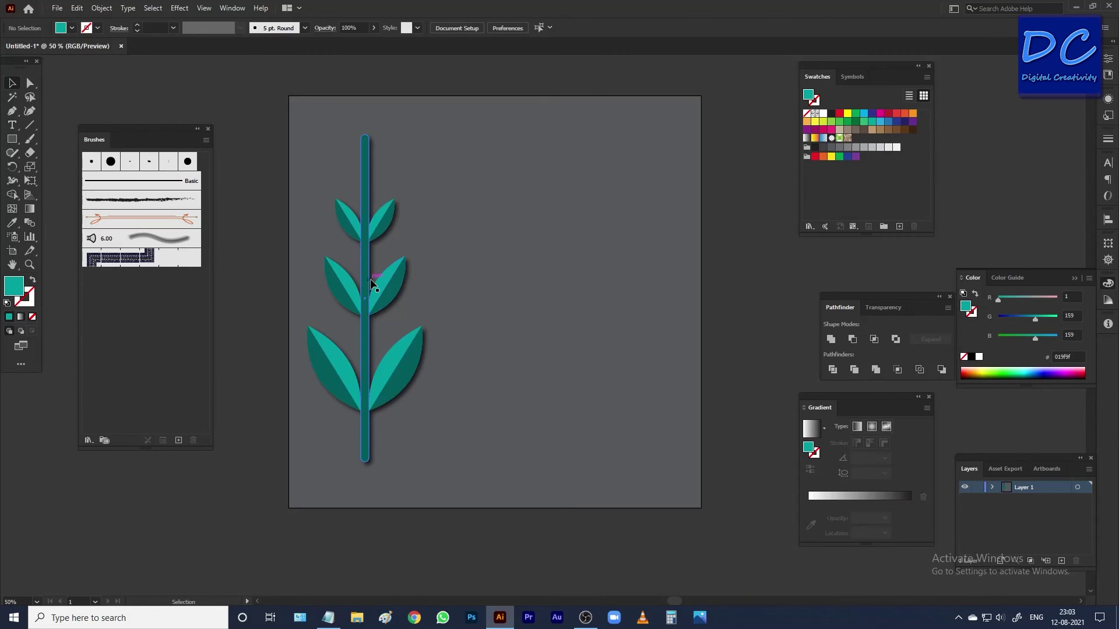
Copy the large sprig, turn it 90° horizontal, and shrink it near the artboard's top
{"action": "left_click", "coordinate": [370, 292]}
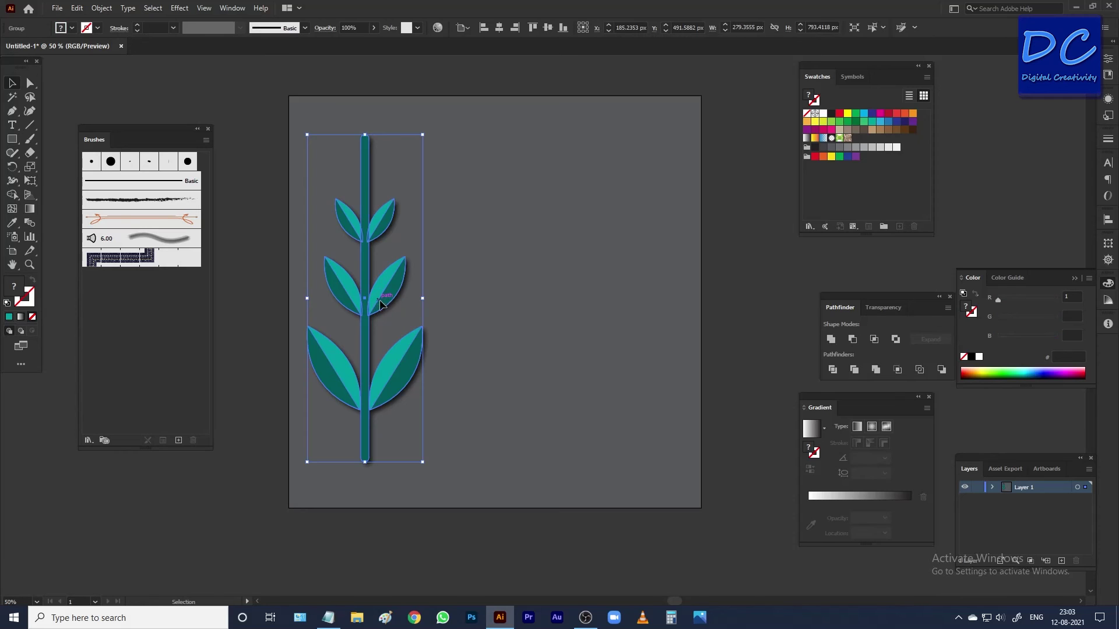
{"action": "left_click_drag", "start_coordinate": [380, 303], "coordinate": [570, 307]}
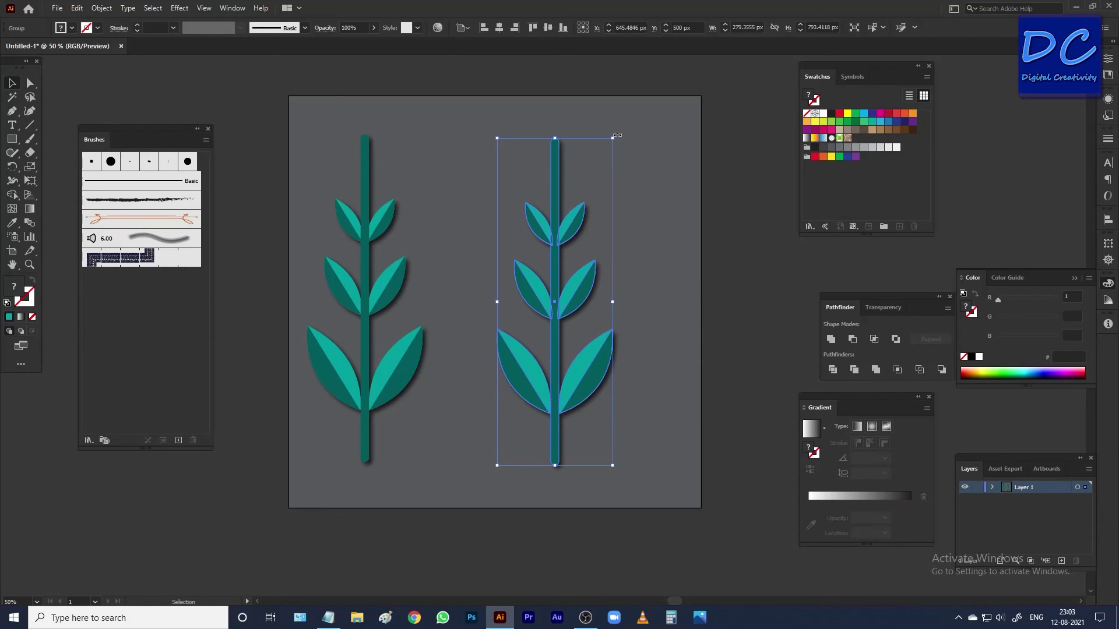
{"action": "left_click_drag", "start_coordinate": [616, 136], "coordinate": [666, 170]}
{"action": "key", "text": "ctrl+z"}
{"action": "left_click_drag", "start_coordinate": [616, 135], "coordinate": [739, 324]}
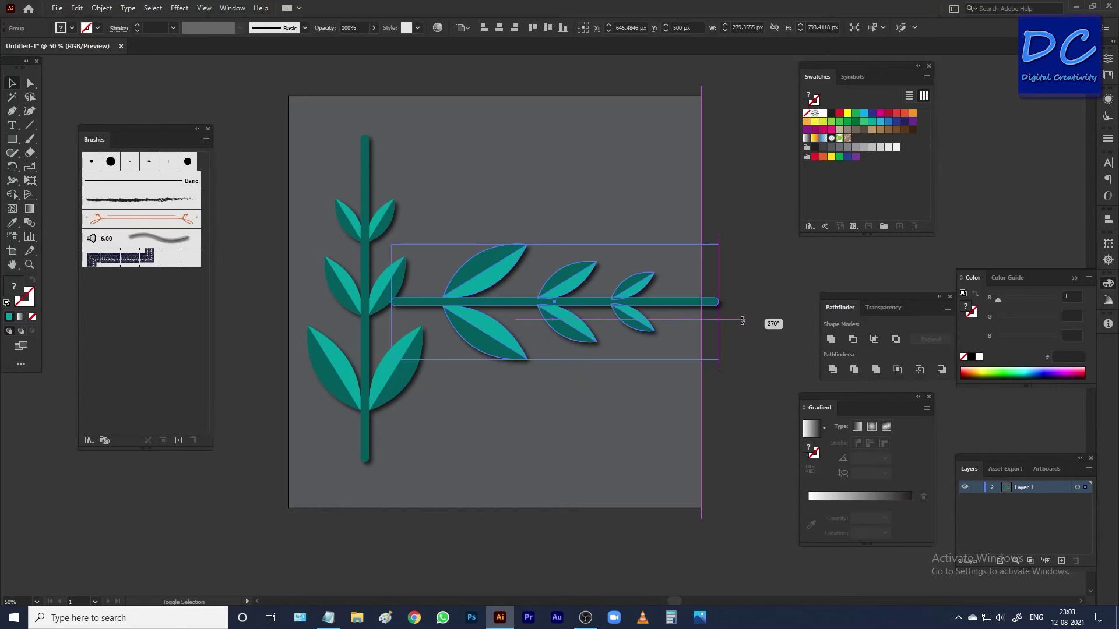
{"action": "left_click_drag", "start_coordinate": [565, 305], "coordinate": [534, 166]}
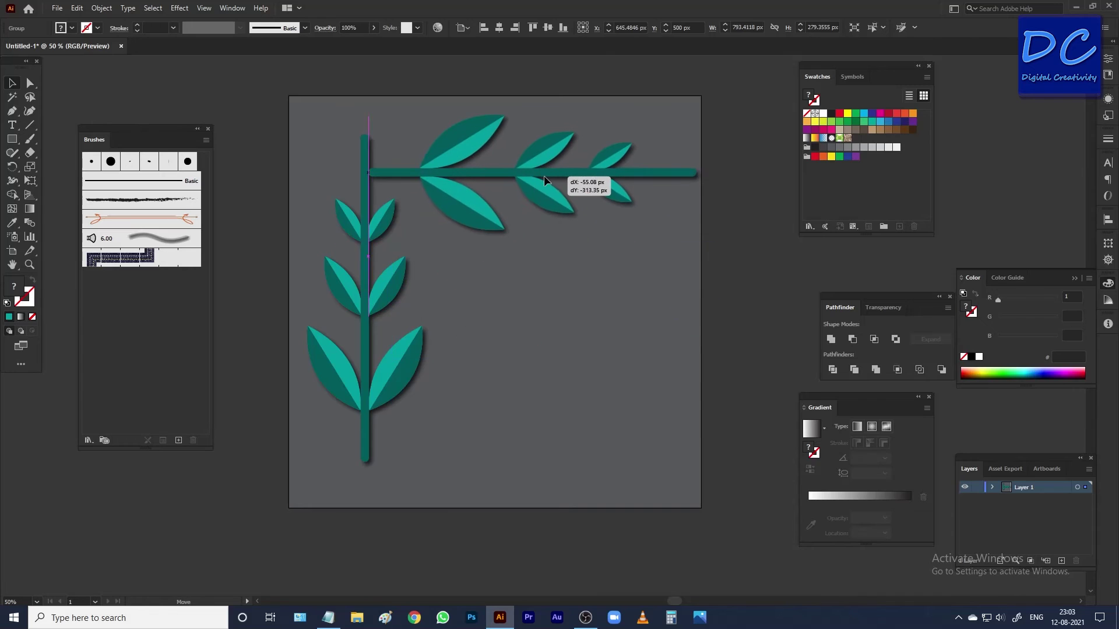
{"action": "left_click_drag", "start_coordinate": [689, 102], "coordinate": [637, 135]}
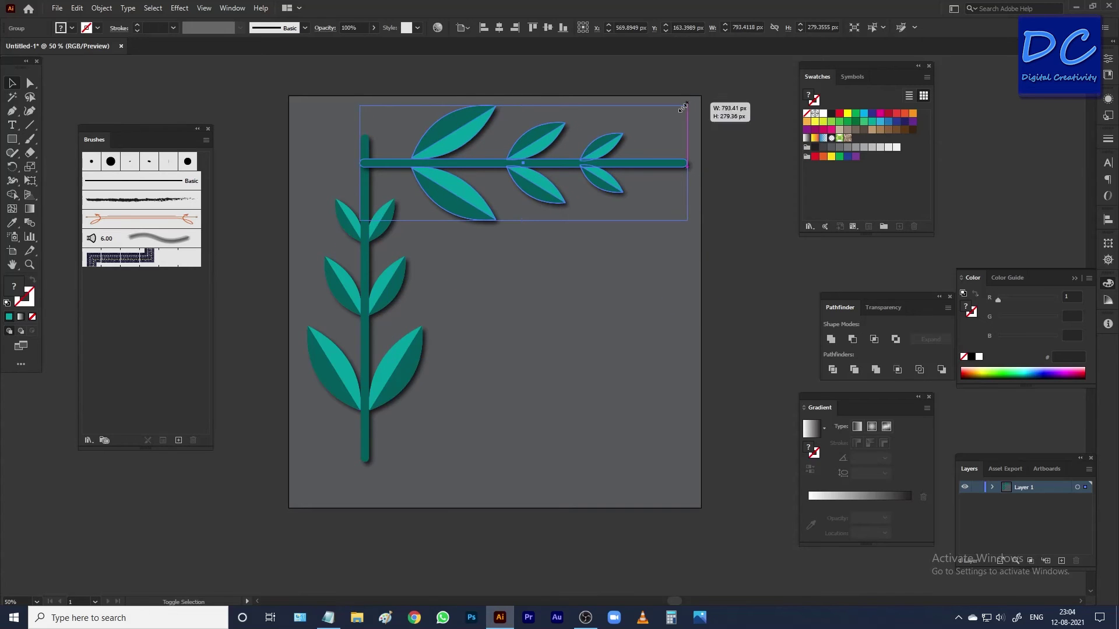
{"action": "left_click_drag", "start_coordinate": [570, 162], "coordinate": [585, 145]}
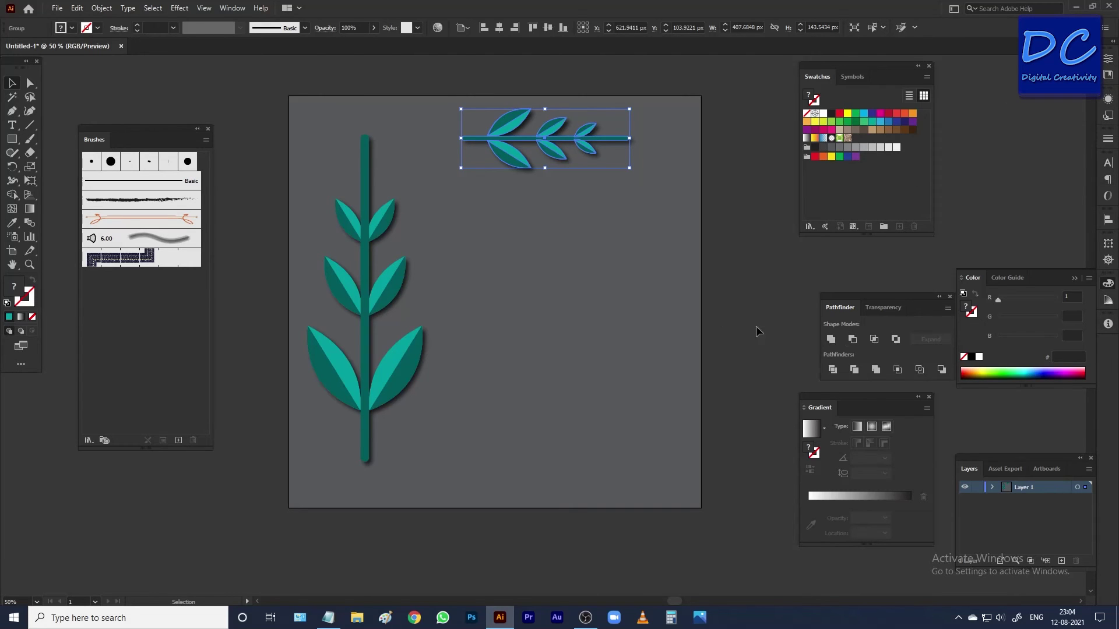
Start a new brush from the horizontal sprig in the Brushes panel
{"action": "left_click", "coordinate": [233, 8]}
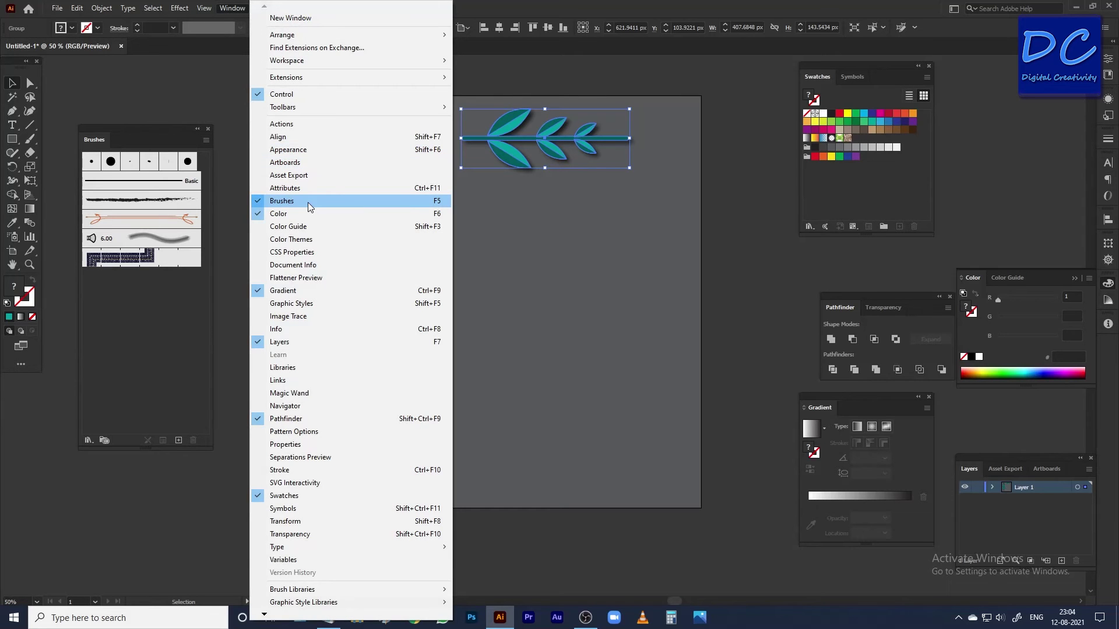
{"action": "left_click", "coordinate": [155, 313]}
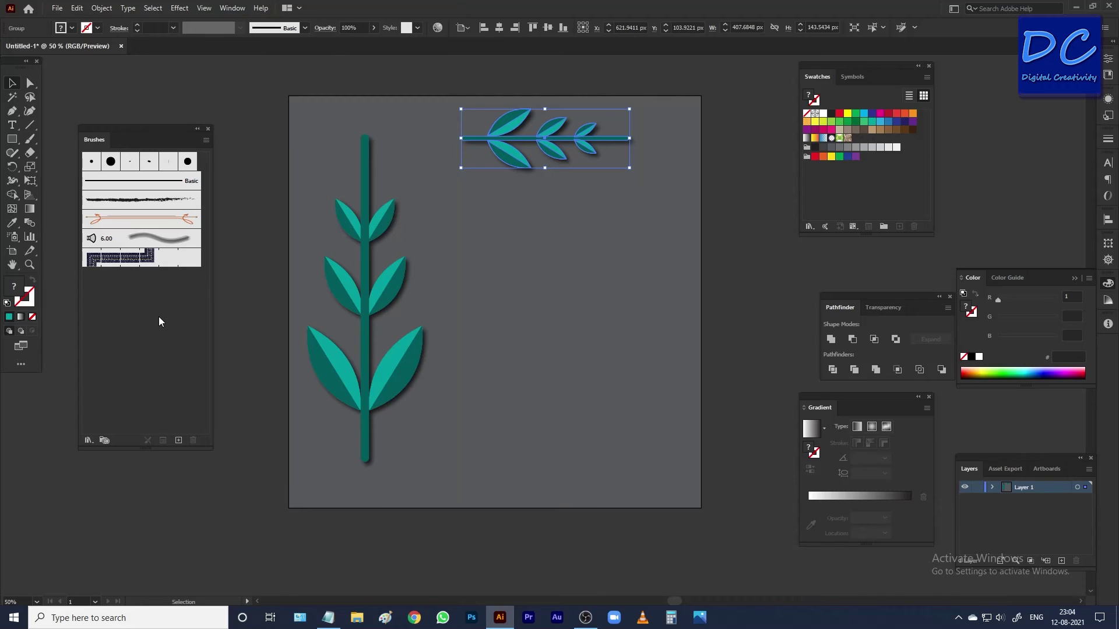
{"action": "left_click", "coordinate": [178, 439]}
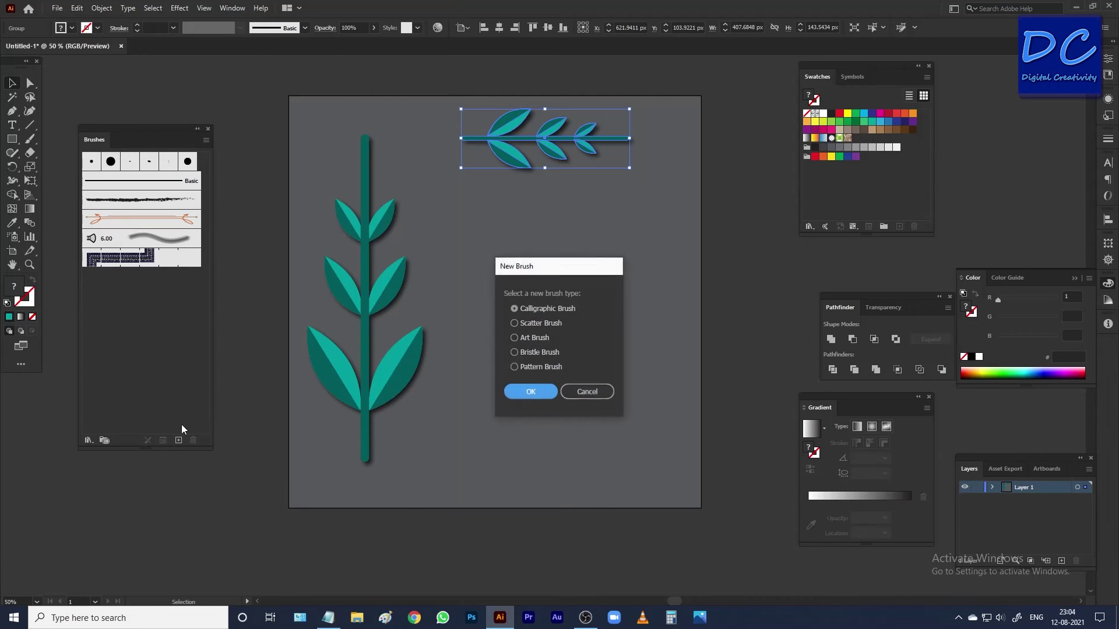
Create Pattern Brush 1 with Auto-generated outer and inner corner tiles
{"action": "left_click", "coordinate": [513, 366]}
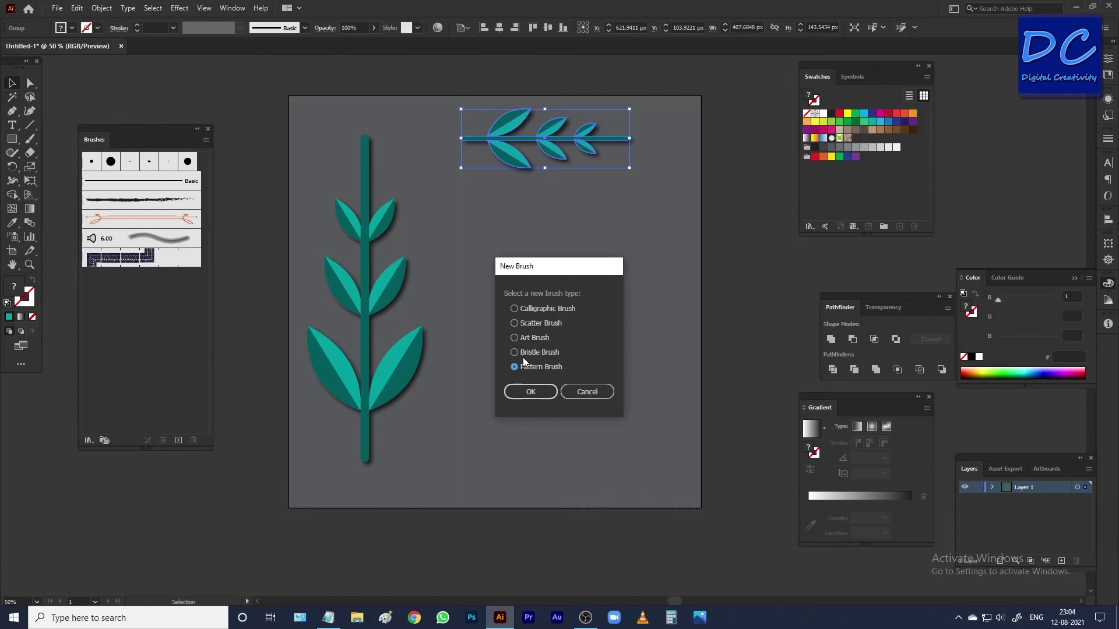
{"action": "left_click", "coordinate": [531, 390]}
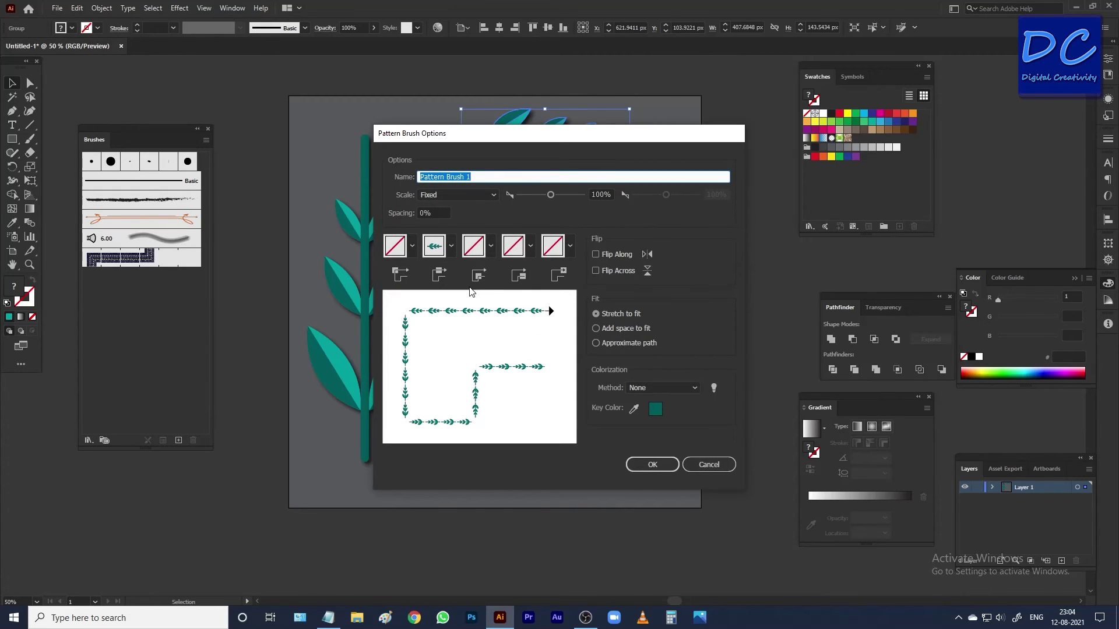
{"action": "left_click", "coordinate": [413, 249]}
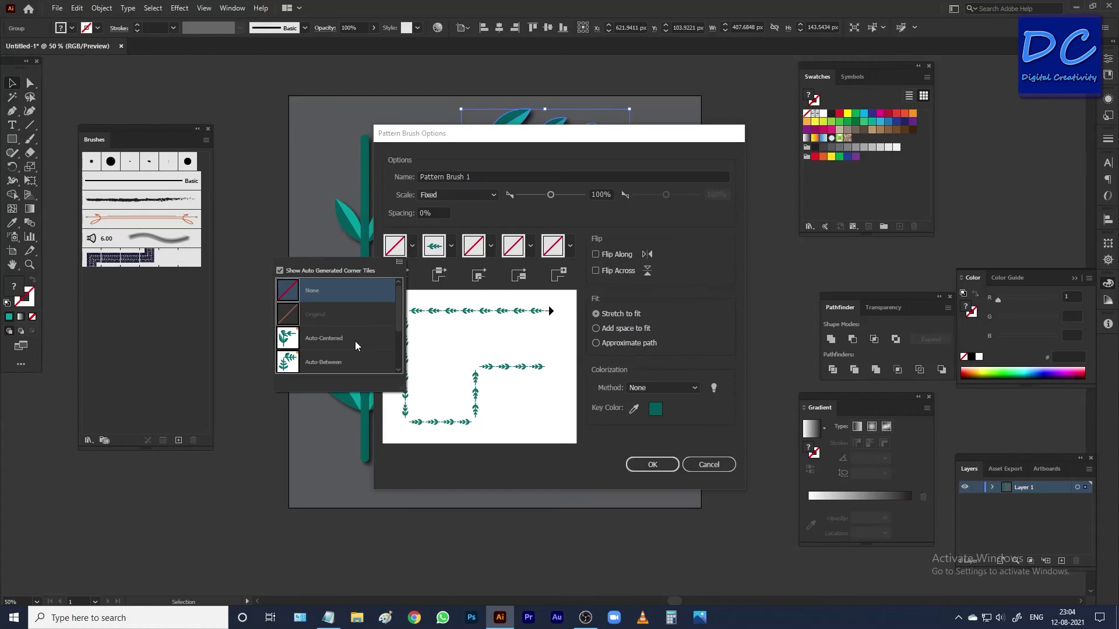
{"action": "left_click", "coordinate": [317, 361]}
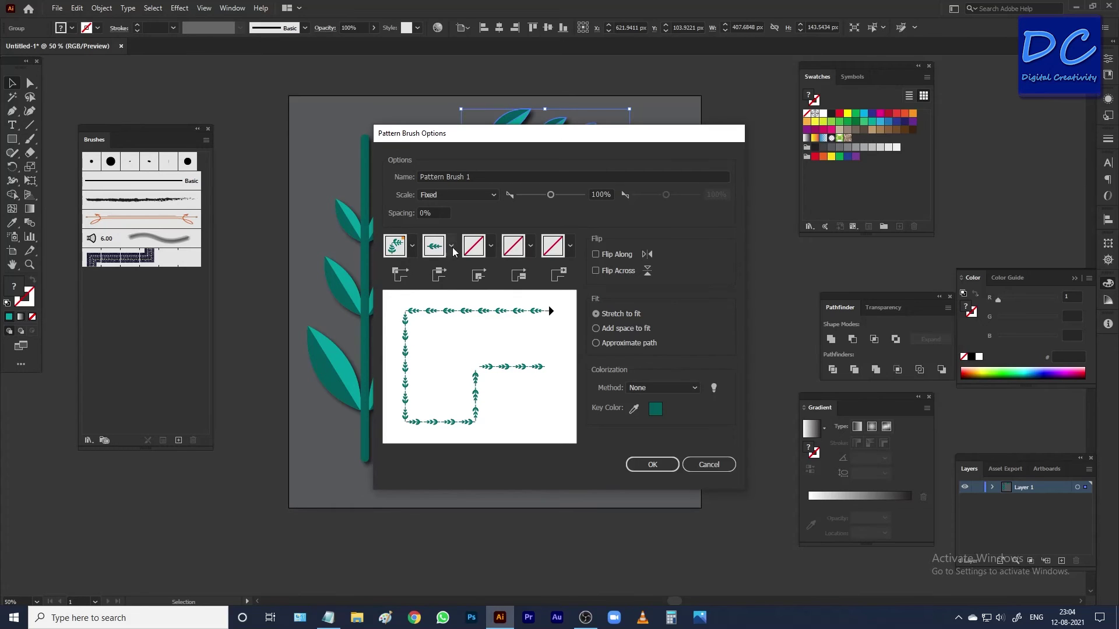
{"action": "left_click", "coordinate": [491, 245]}
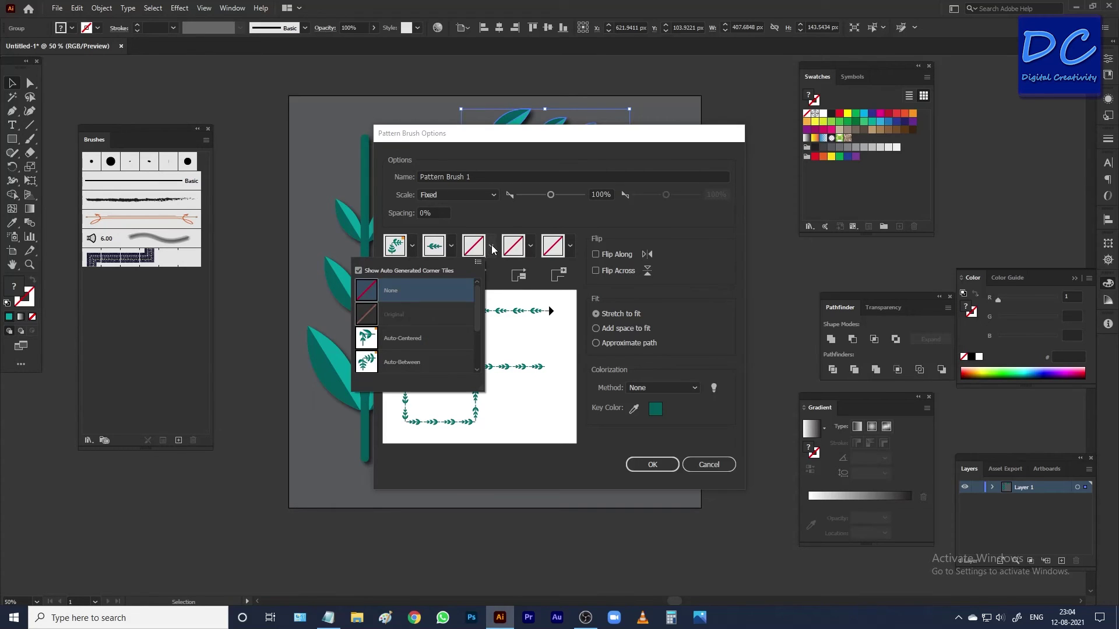
{"action": "left_click", "coordinate": [401, 348]}
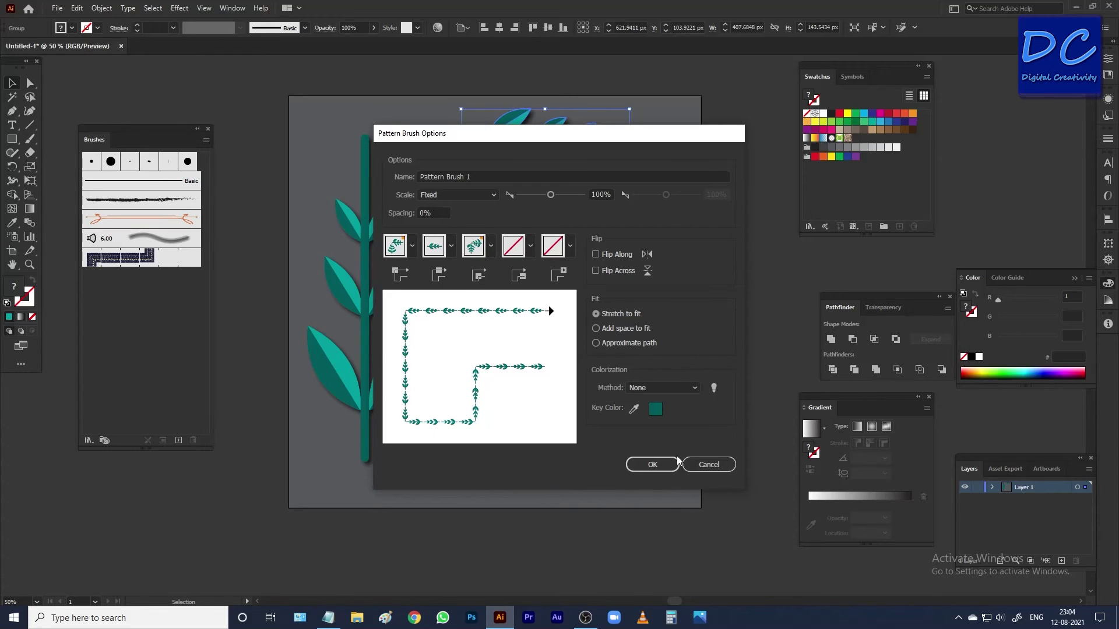
{"action": "left_click", "coordinate": [660, 464]}
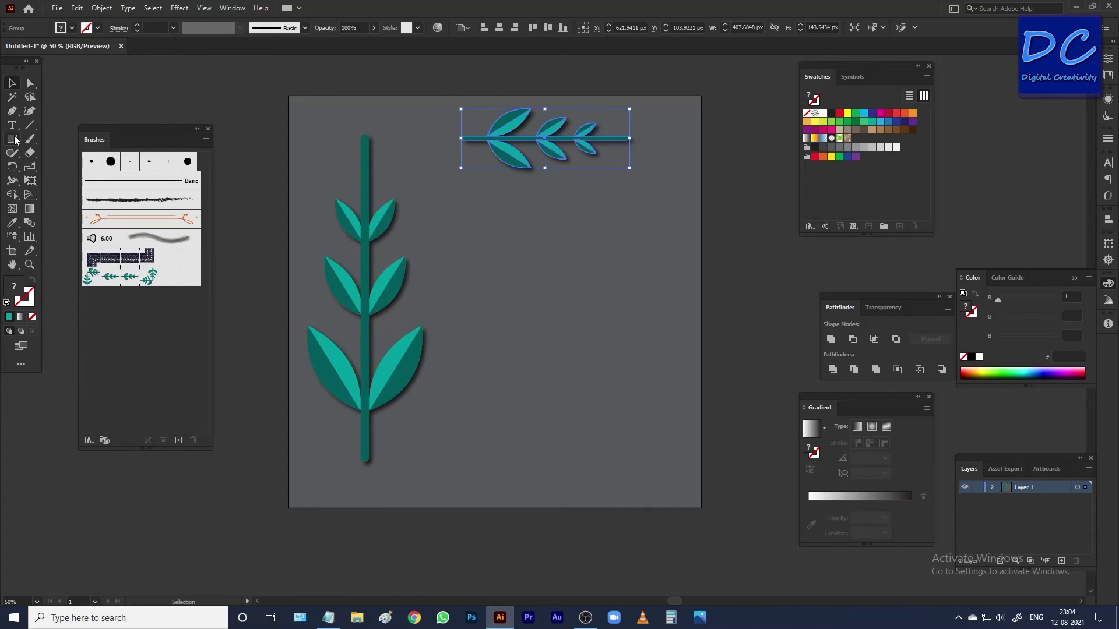
{"action": "left_click_drag", "start_coordinate": [11, 138], "coordinate": [78, 175]}
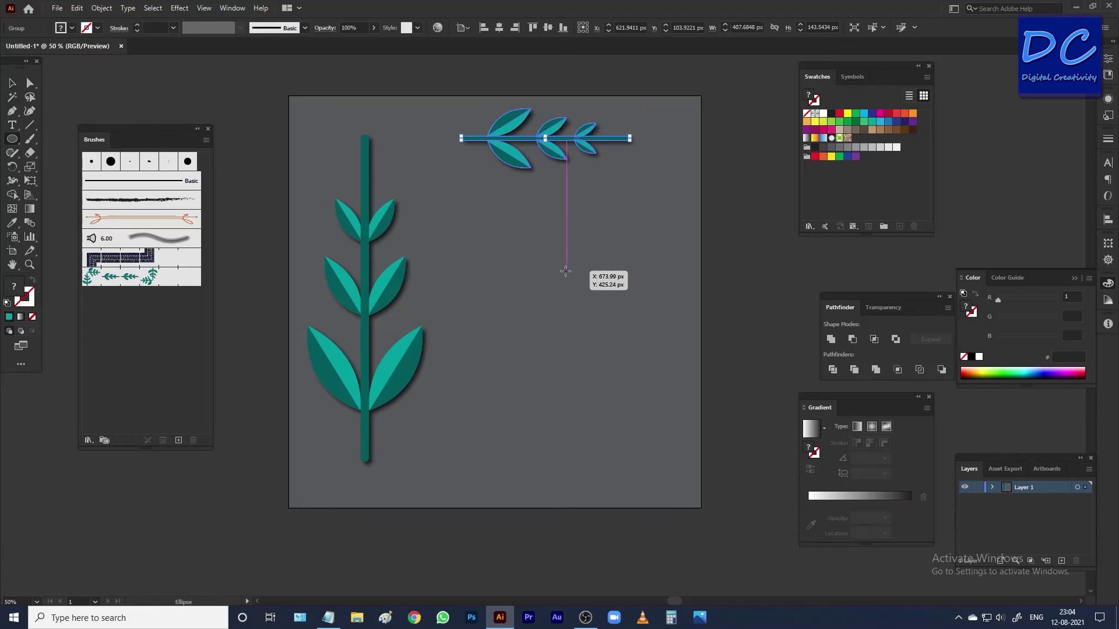
{"action": "left_click_drag", "start_coordinate": [567, 271], "coordinate": [690, 417]}
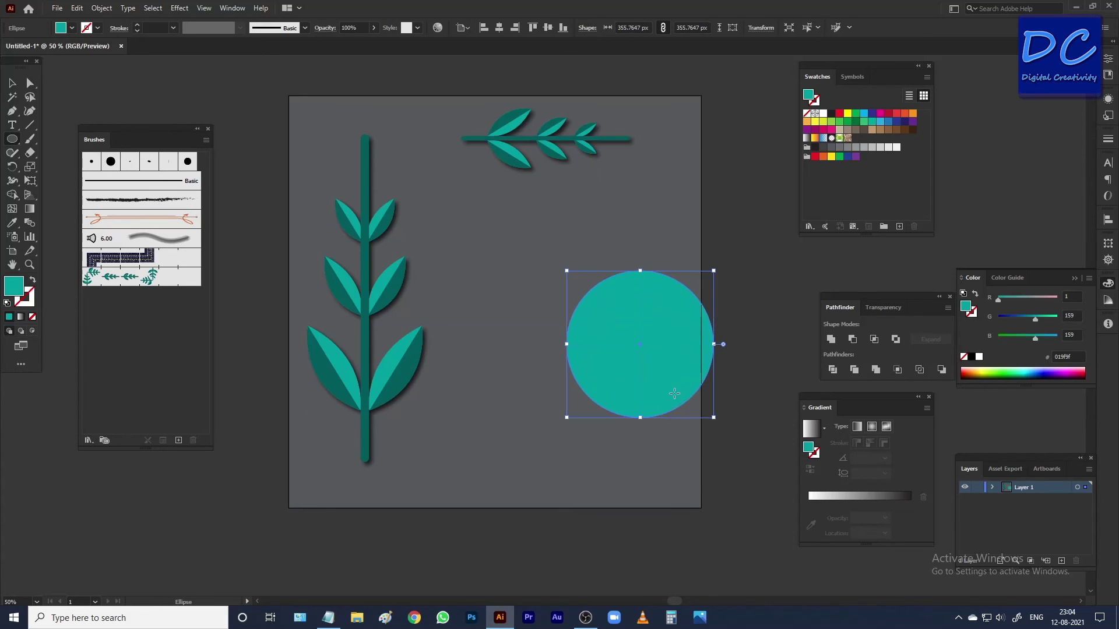
{"action": "key", "text": "v"}
{"action": "mouse_move", "coordinate": [644, 341]}
{"action": "left_mouse_down"}
{"action": "mouse_move", "coordinate": [577, 275]}
{"action": "mouse_move", "coordinate": [564, 281]}
{"action": "left_mouse_up"}
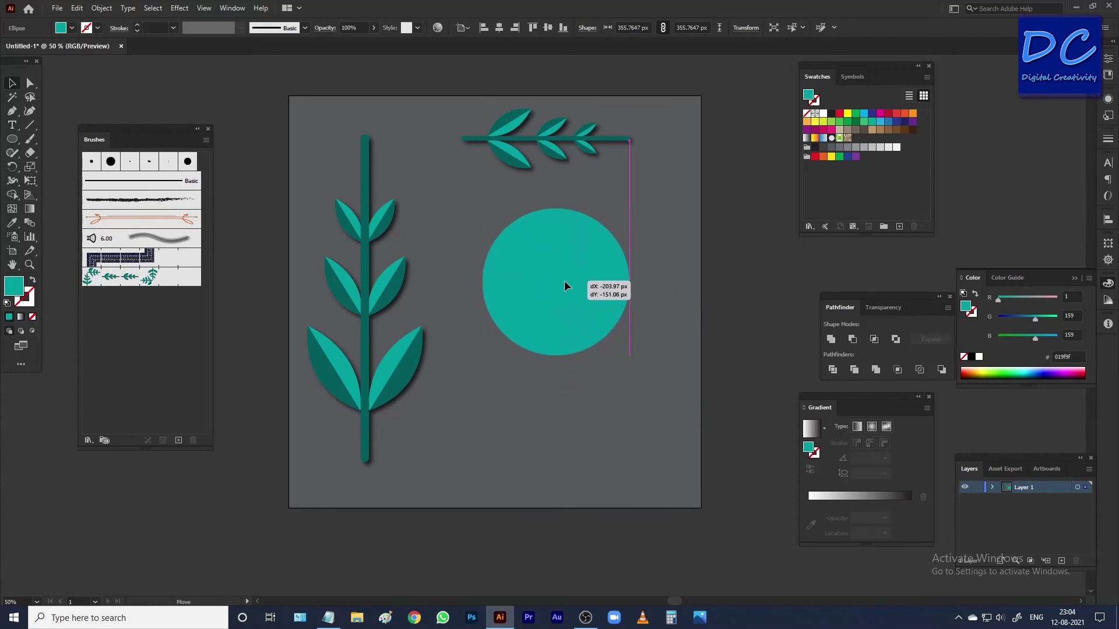
{"action": "left_click", "coordinate": [34, 282]}
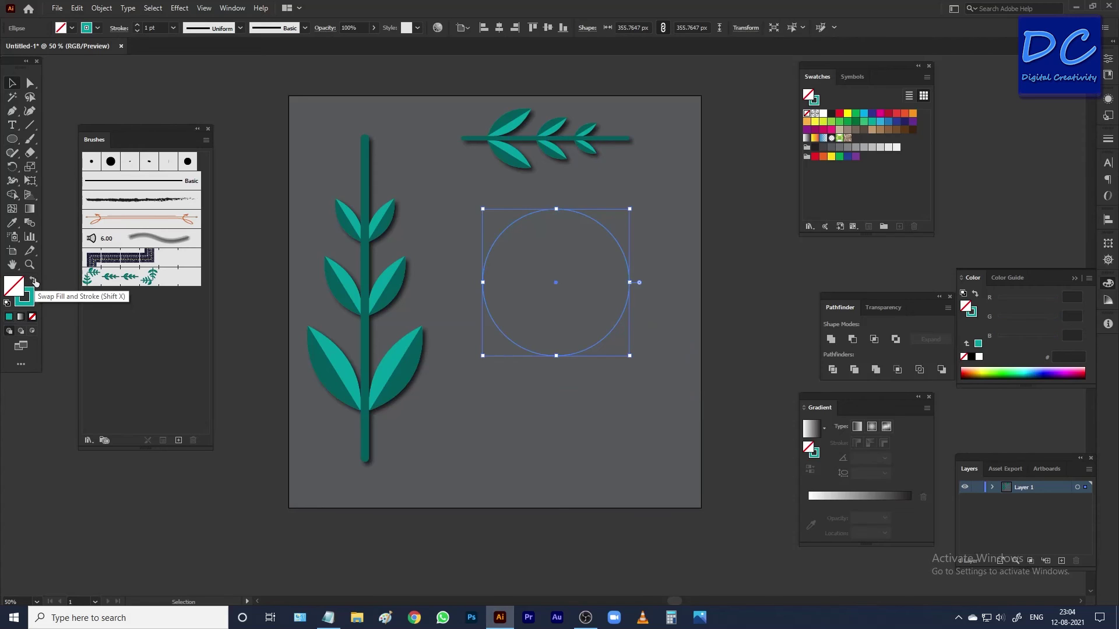
{"action": "left_click", "coordinate": [507, 158]}
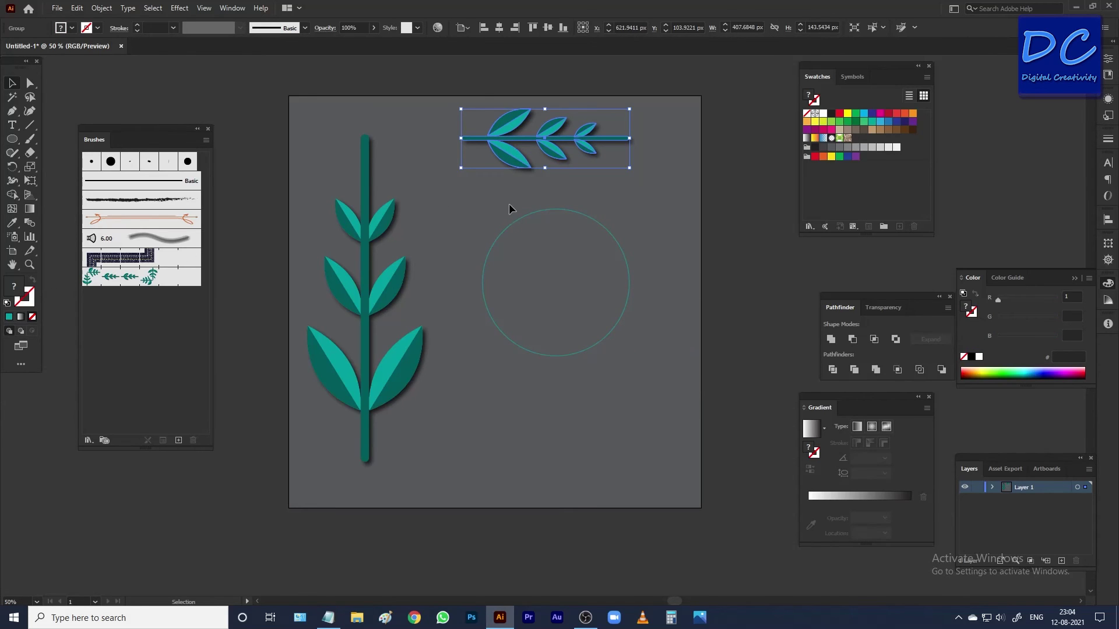
Apply the leaf pattern brush to the circle and enlarge it to about 518 px
{"action": "left_click", "coordinate": [495, 243]}
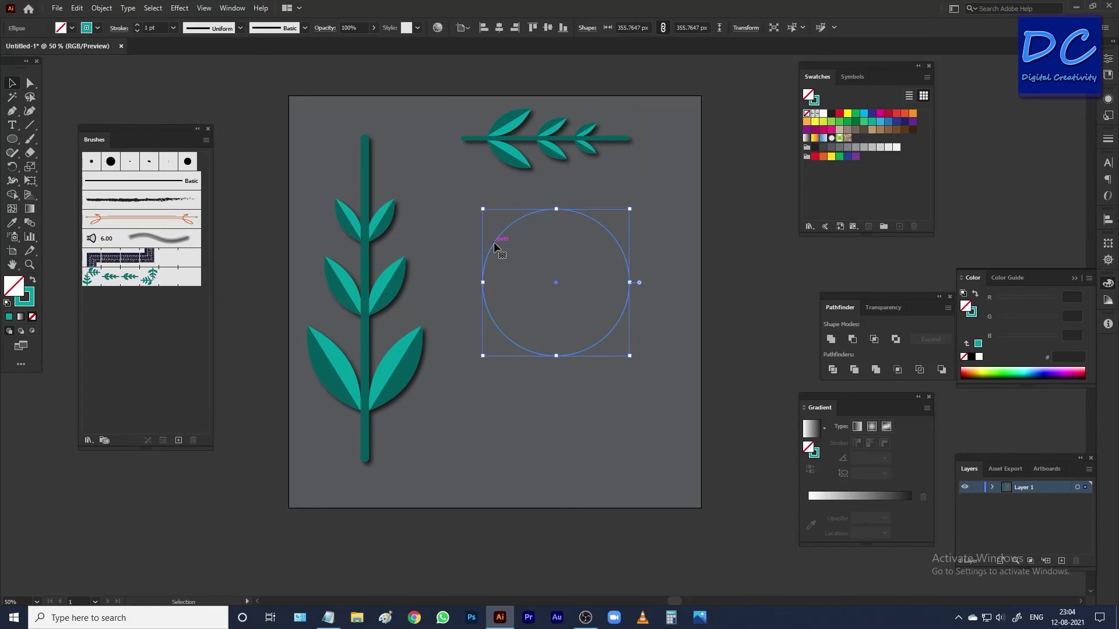
{"action": "left_click", "coordinate": [140, 277]}
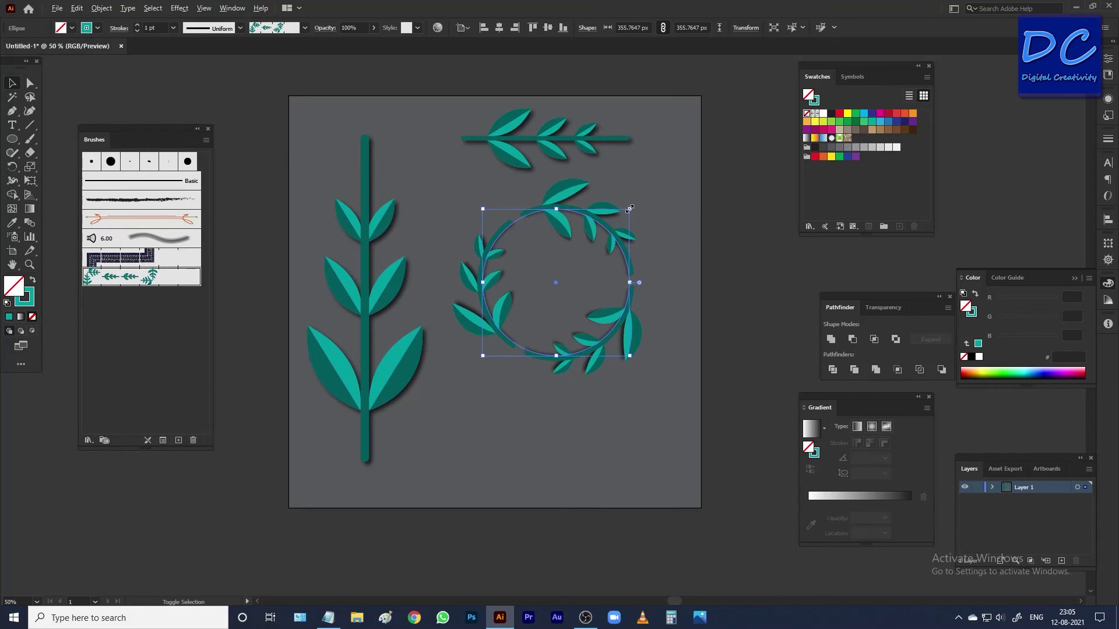
{"action": "mouse_move", "coordinate": [629, 209]}
{"action": "left_mouse_down"}
{"action": "mouse_move", "coordinate": [611, 224]}
{"action": "mouse_move", "coordinate": [638, 195]}
{"action": "left_mouse_up"}
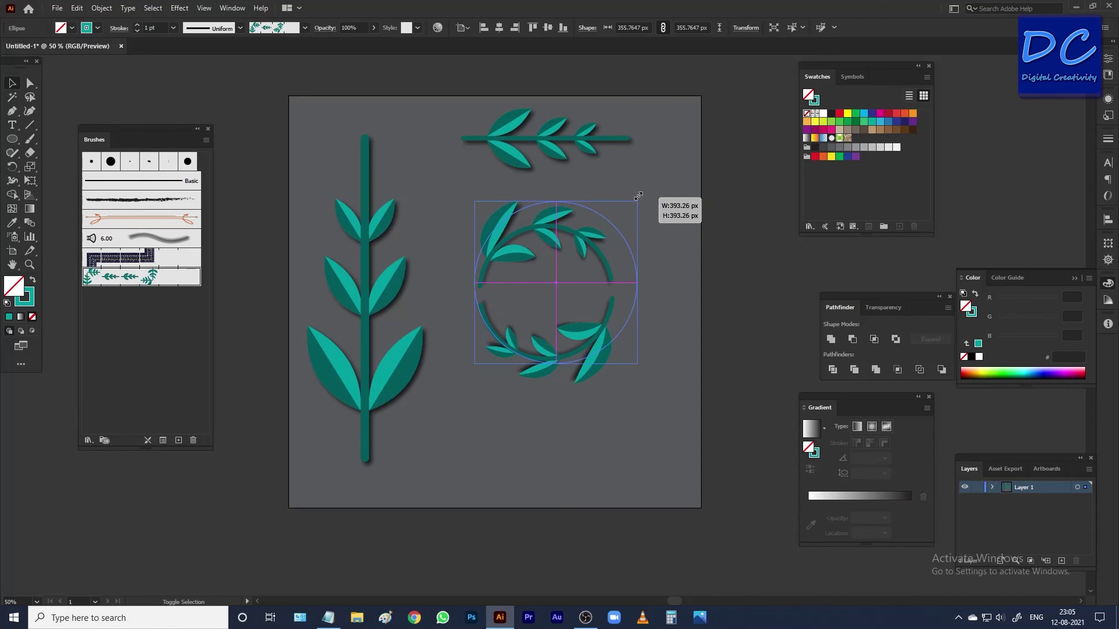
{"action": "left_click_drag", "start_coordinate": [638, 196], "coordinate": [663, 175]}
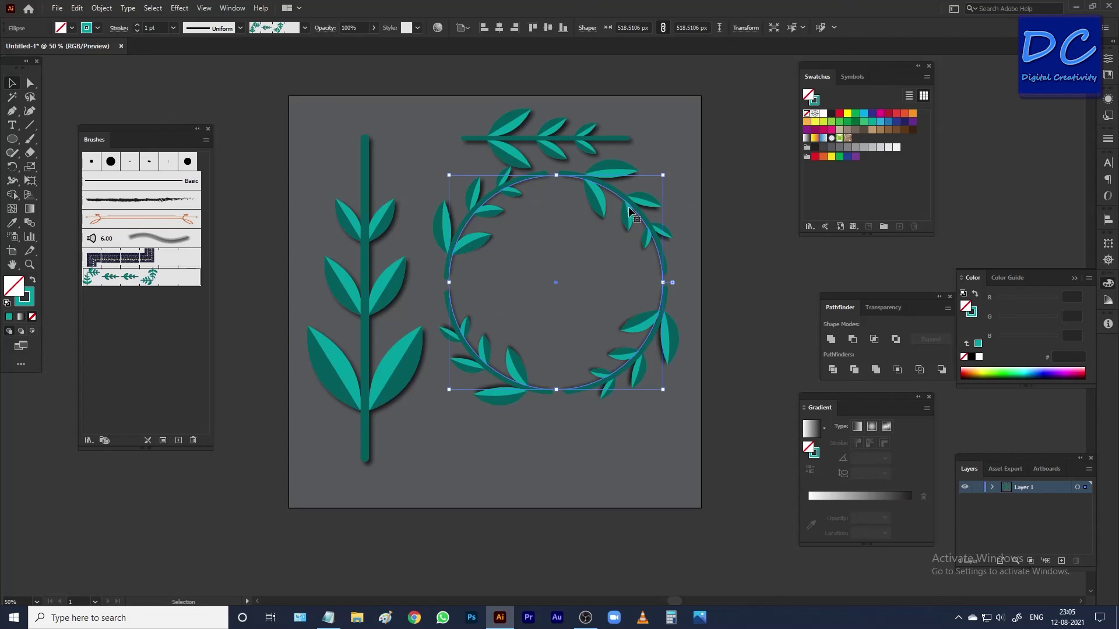
Move the wreath lower on the artboard and nudge it slightly left
{"action": "left_click_drag", "start_coordinate": [629, 210], "coordinate": [648, 271]}
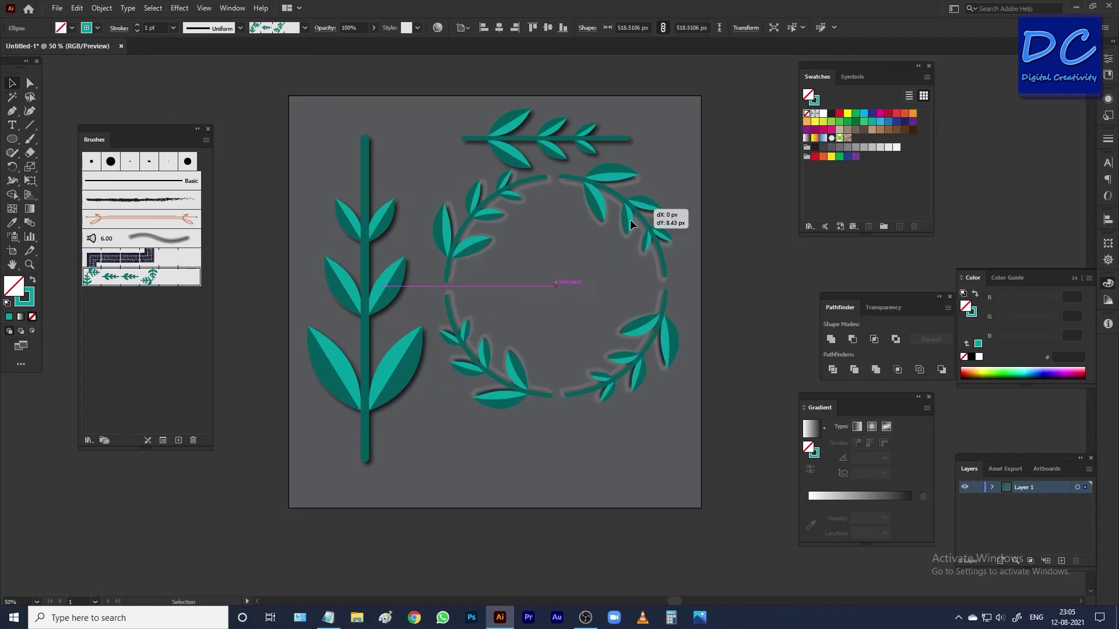
{"action": "left_click", "coordinate": [664, 181]}
{"action": "left_click", "coordinate": [669, 269]}
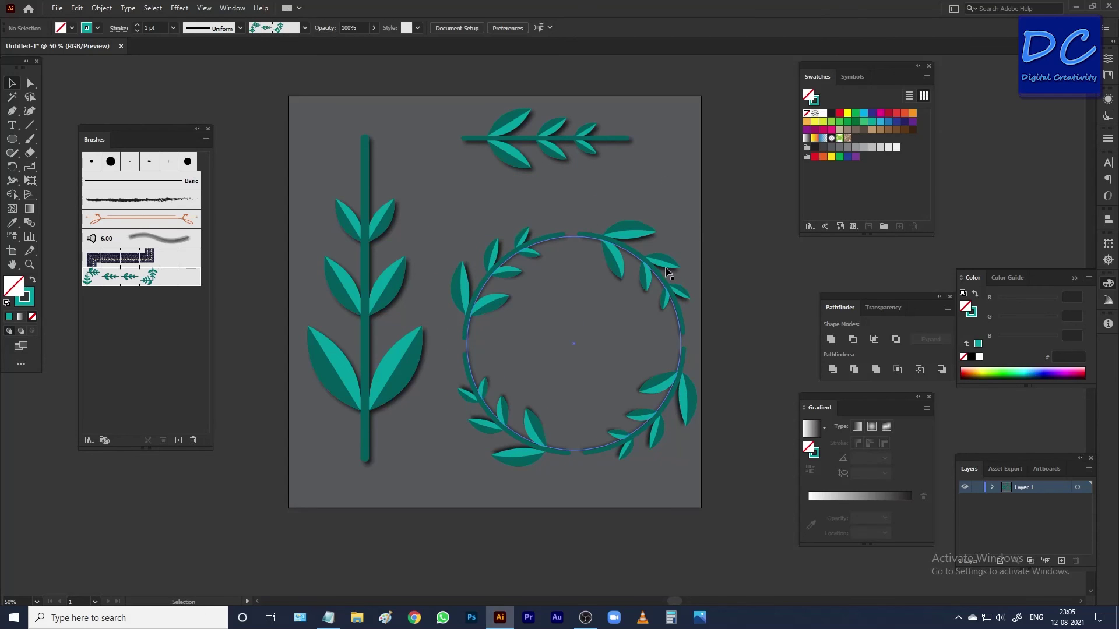
{"action": "left_click_drag", "start_coordinate": [665, 267], "coordinate": [655, 261]}
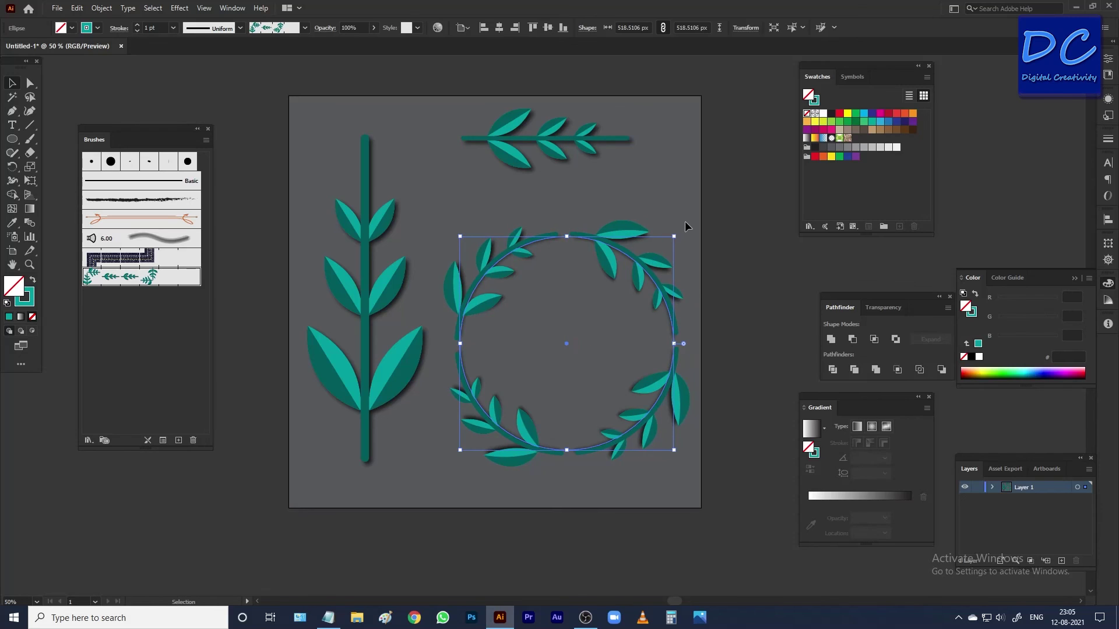
{"action": "left_click", "coordinate": [646, 183]}
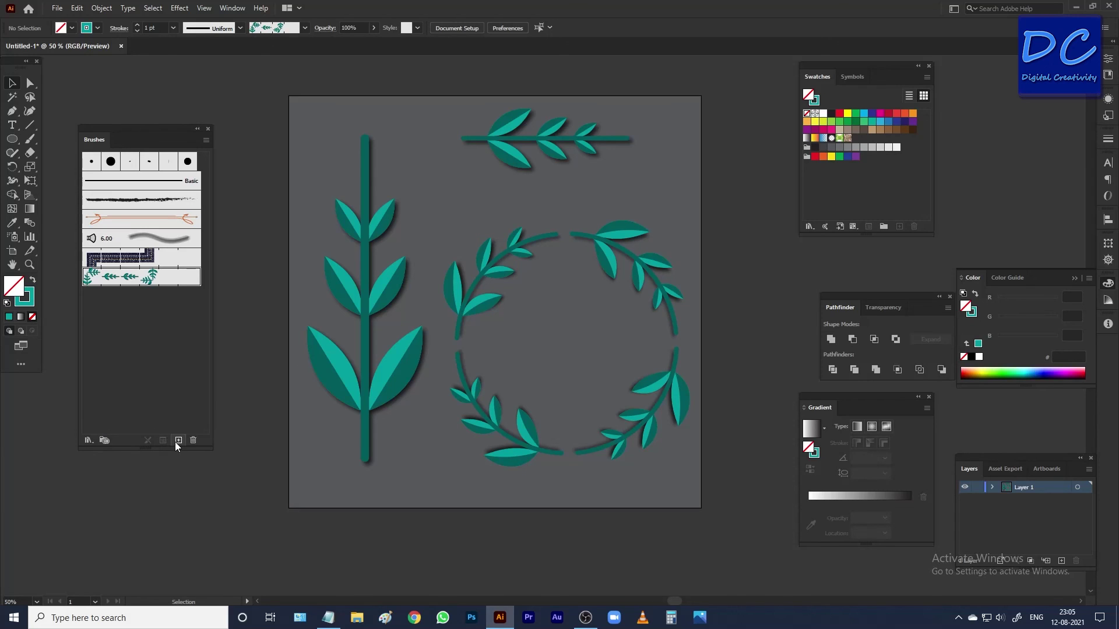
{"action": "left_click", "coordinate": [505, 159]}
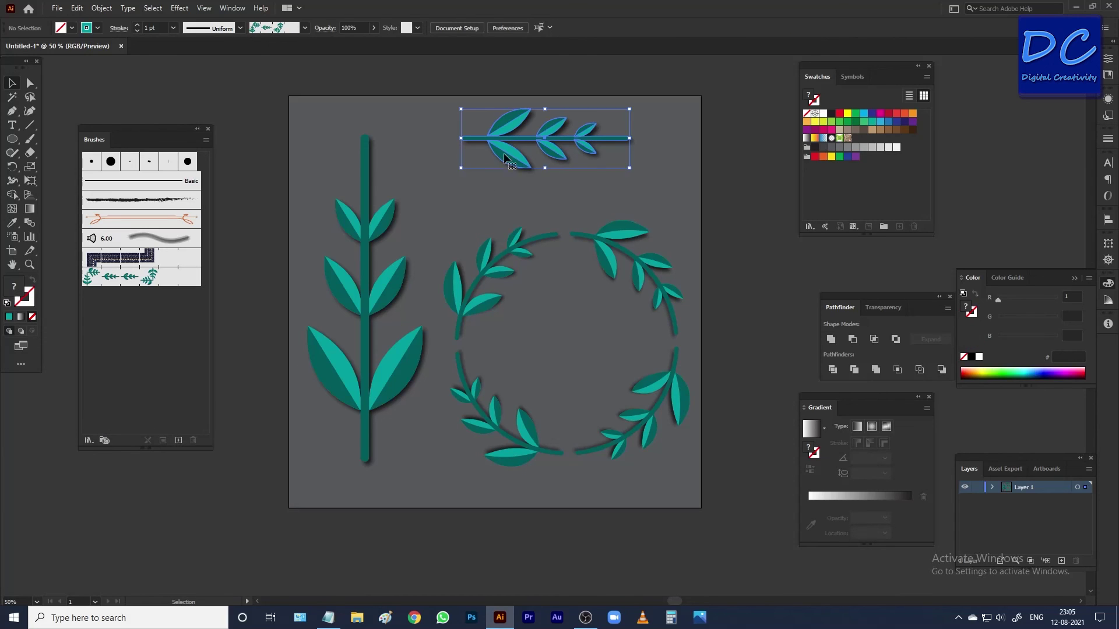
{"action": "left_click", "coordinate": [179, 441]}
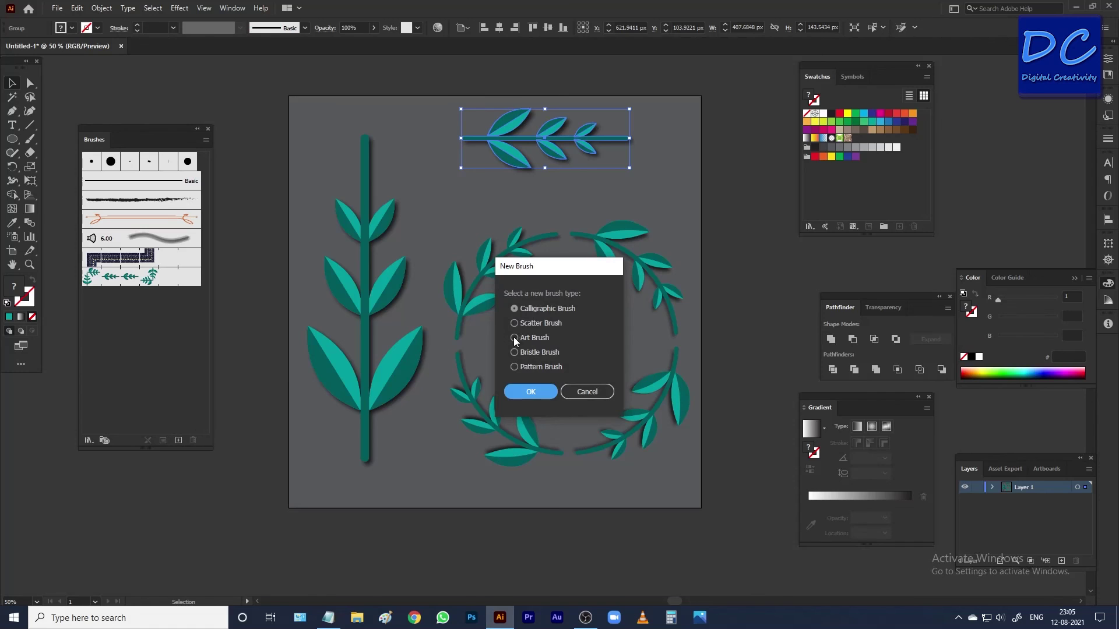
{"action": "left_click", "coordinate": [529, 389]}
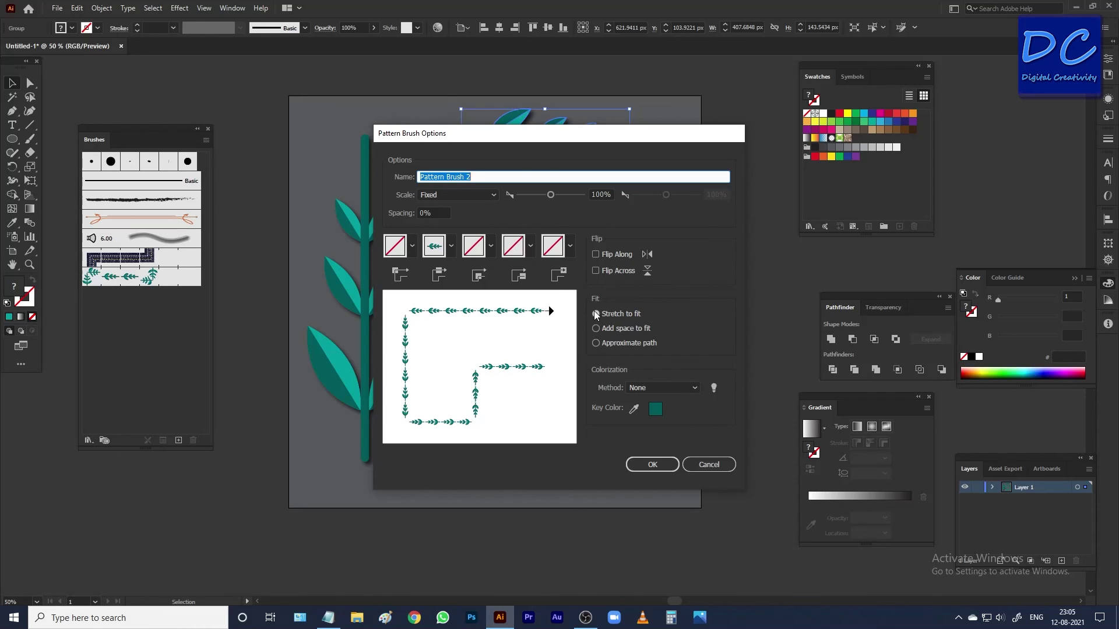
{"action": "left_click", "coordinate": [658, 389]}
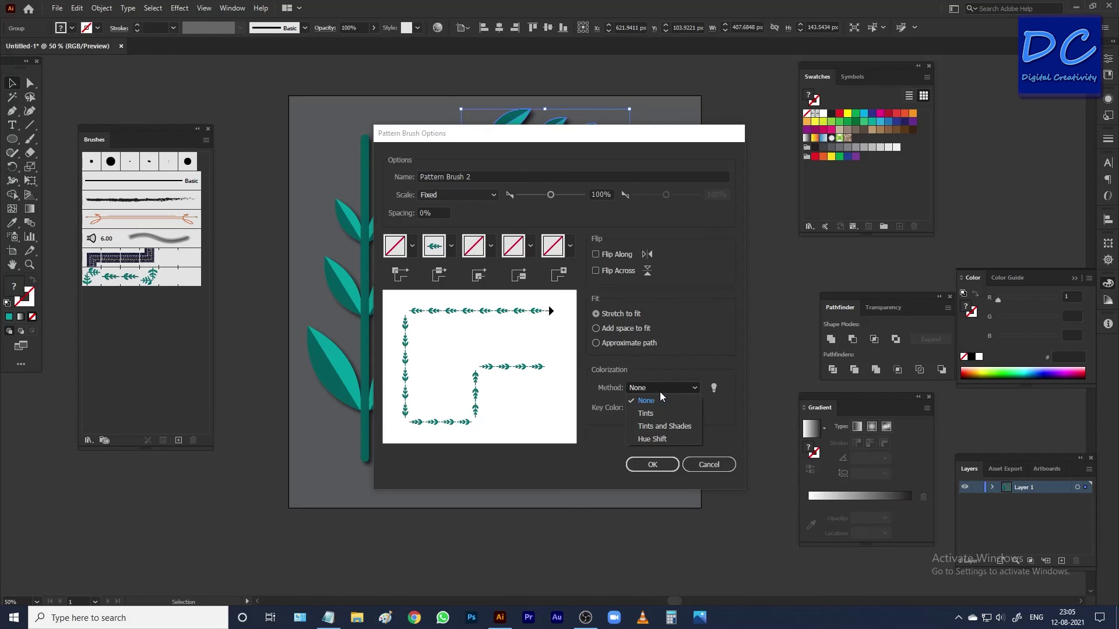
{"action": "left_click", "coordinate": [705, 330]}
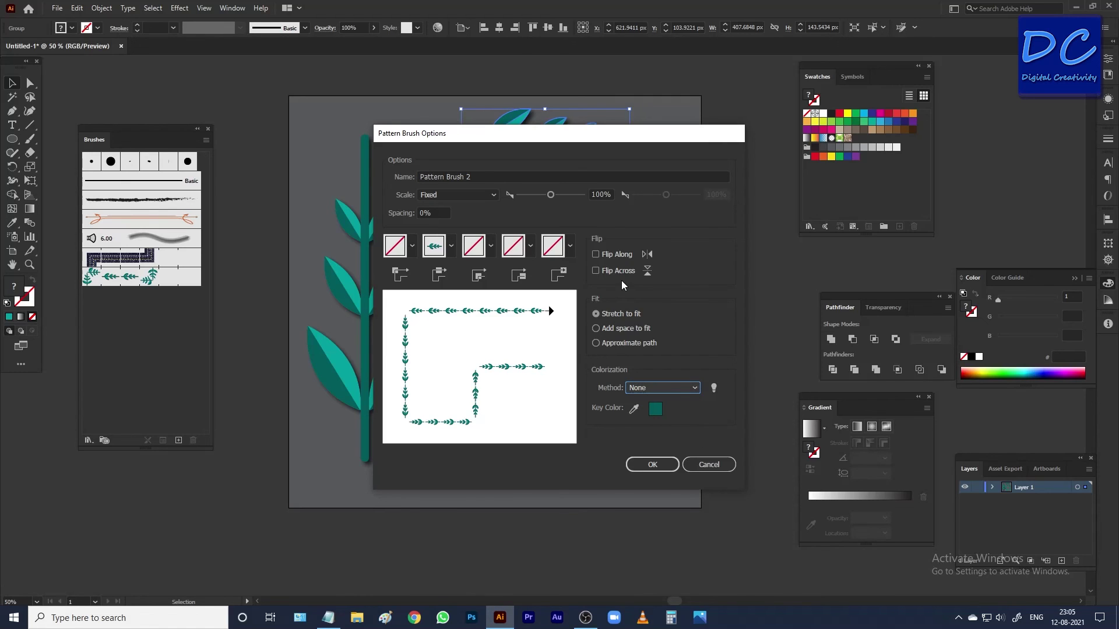
{"action": "left_click", "coordinate": [487, 197]}
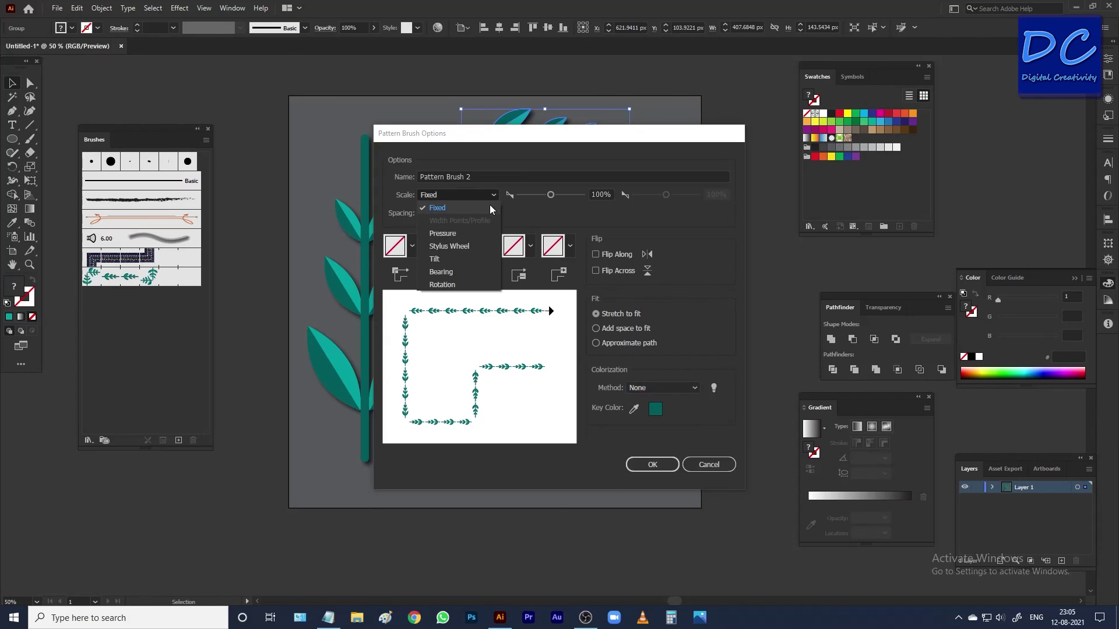
{"action": "left_click", "coordinate": [659, 211]}
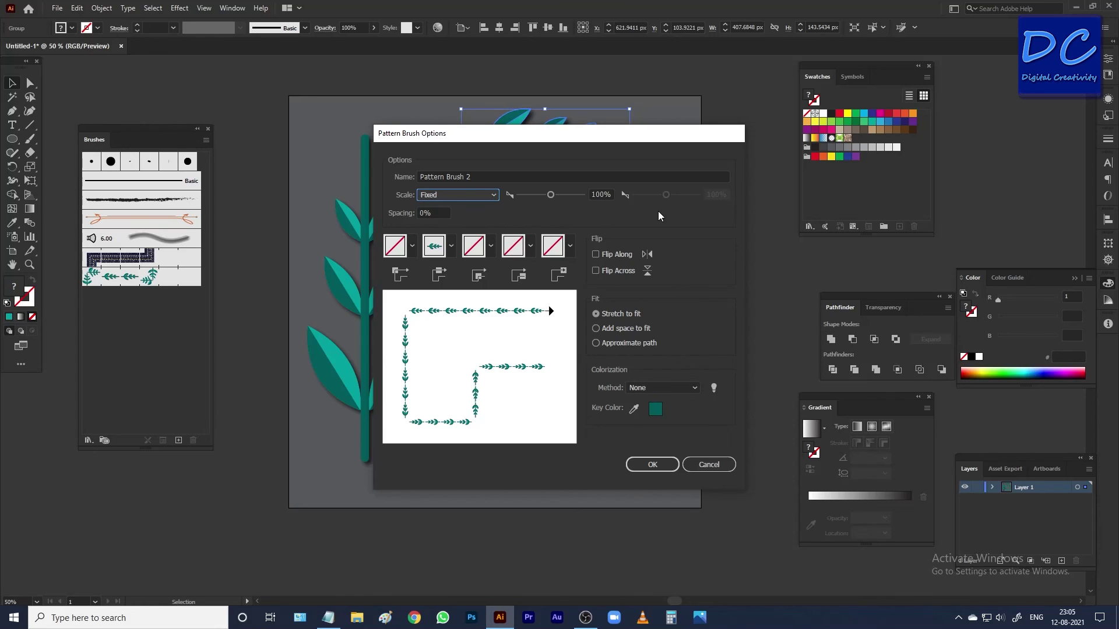
{"action": "left_click", "coordinate": [707, 463]}
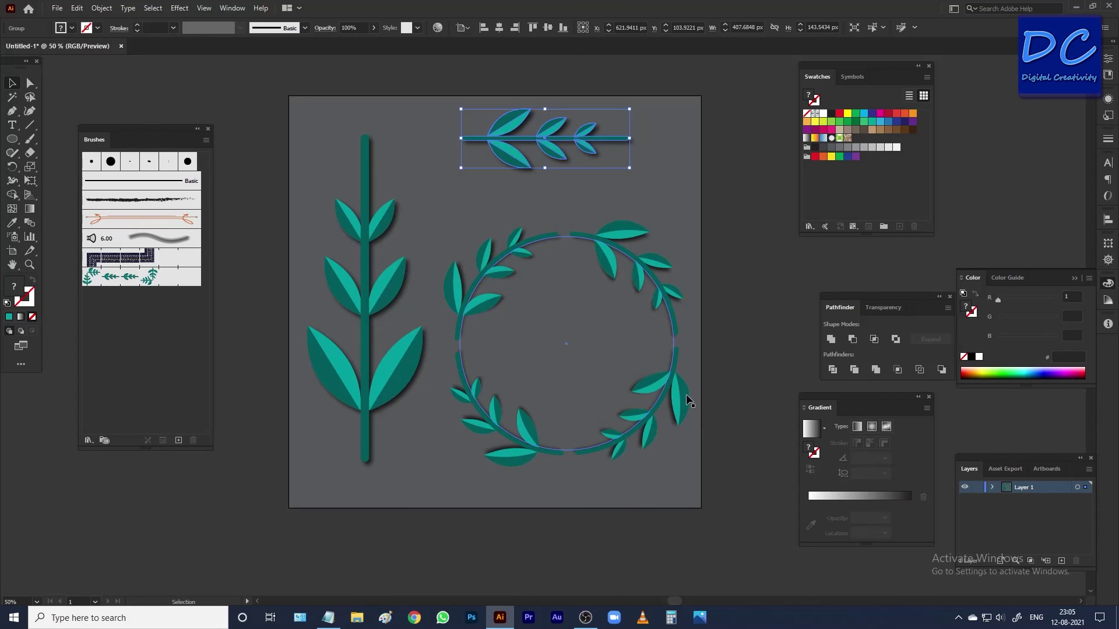
{"action": "left_click", "coordinate": [568, 358]}
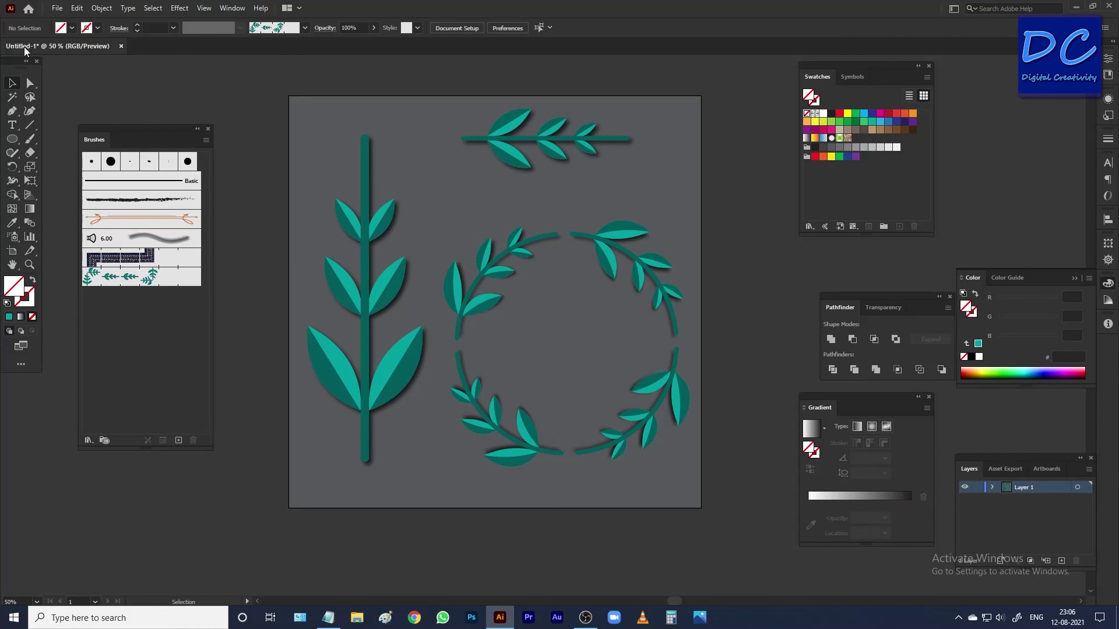
Export the artwork to the Desktop as PNG named 'Small Icons', accepting the PNG options
{"action": "left_click", "coordinate": [57, 8]}
{"action": "mouse_move", "coordinate": [78, 234]}
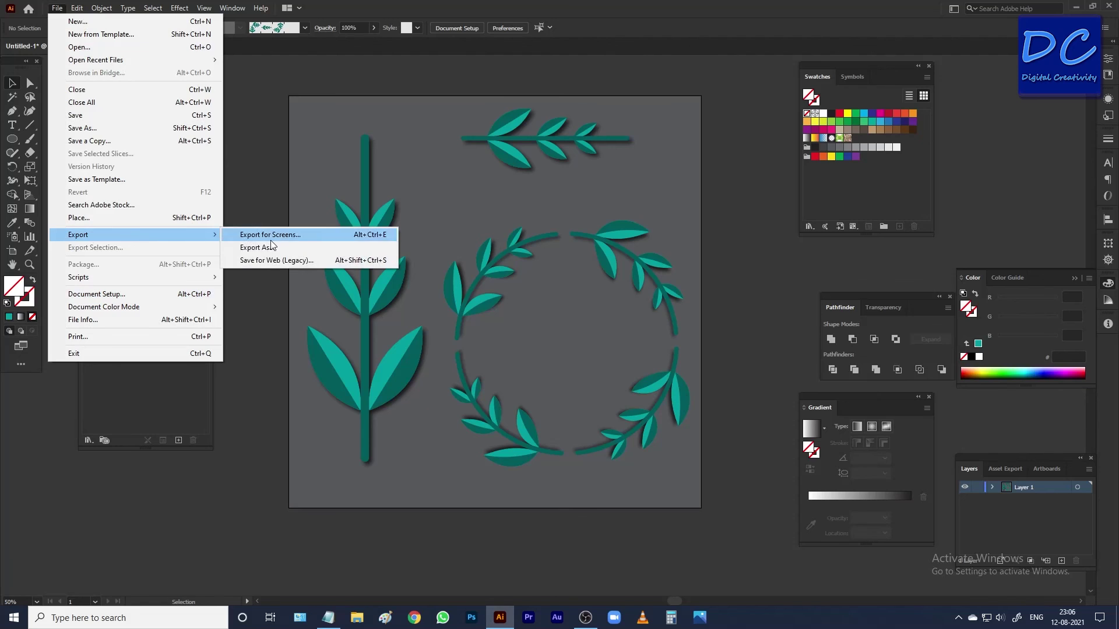
{"action": "left_click", "coordinate": [272, 248]}
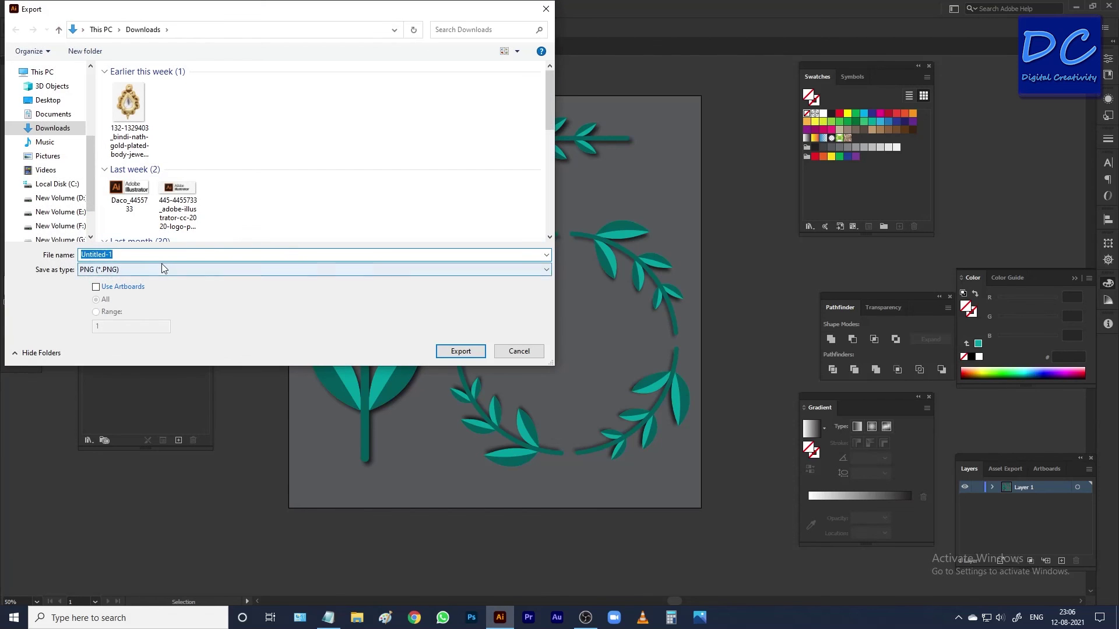
{"action": "left_click", "coordinate": [162, 268]}
{"action": "left_click", "coordinate": [47, 100]}
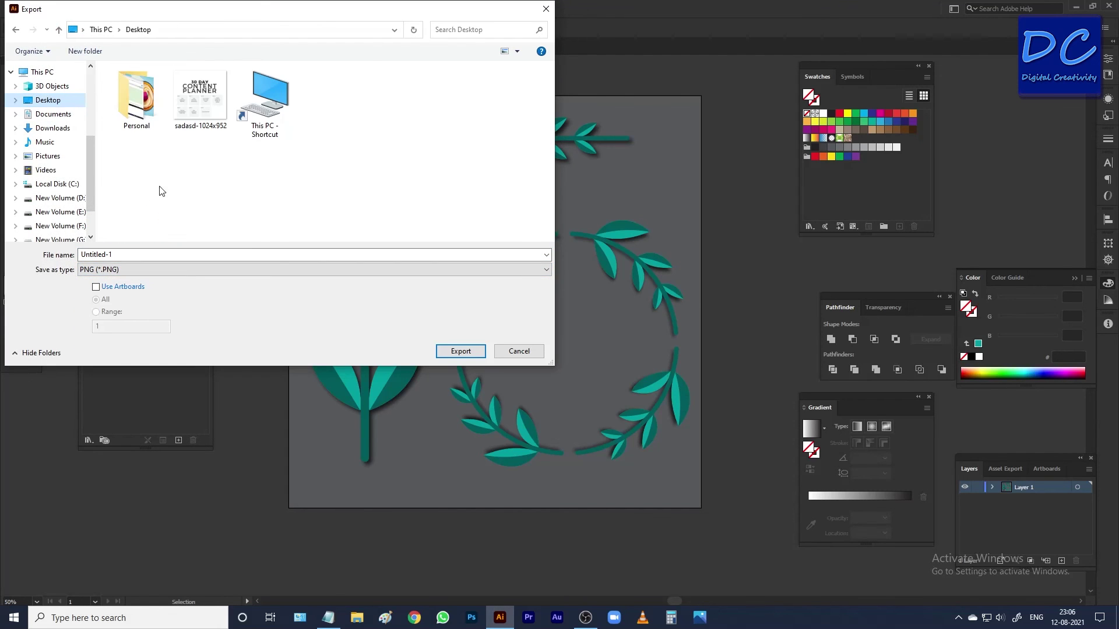
{"action": "double_click", "coordinate": [138, 255]}
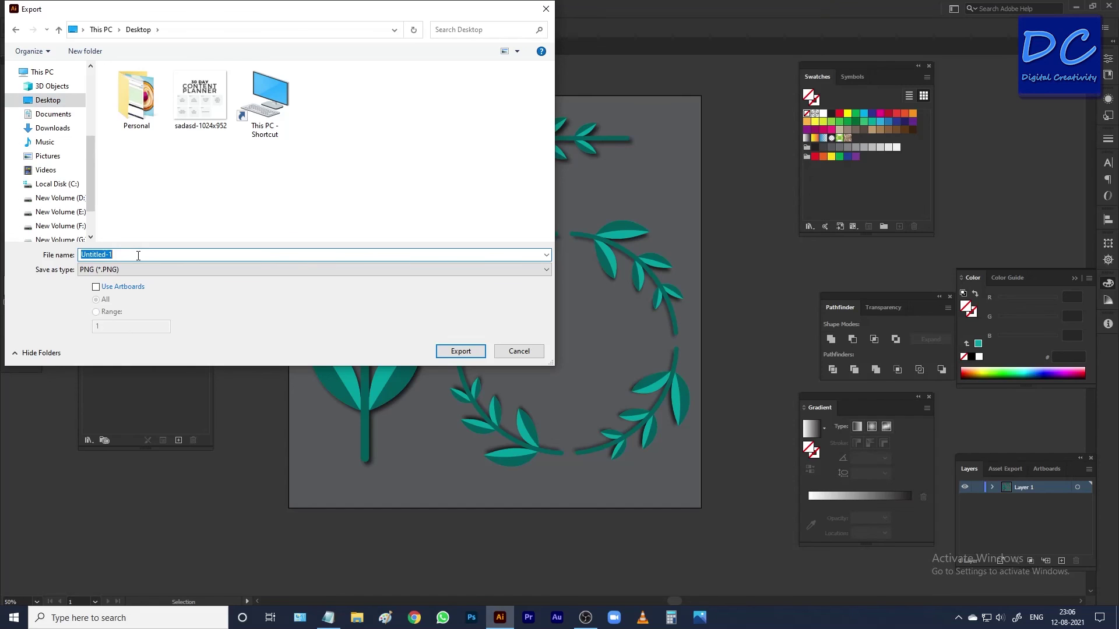
{"action": "type", "text": "S"}
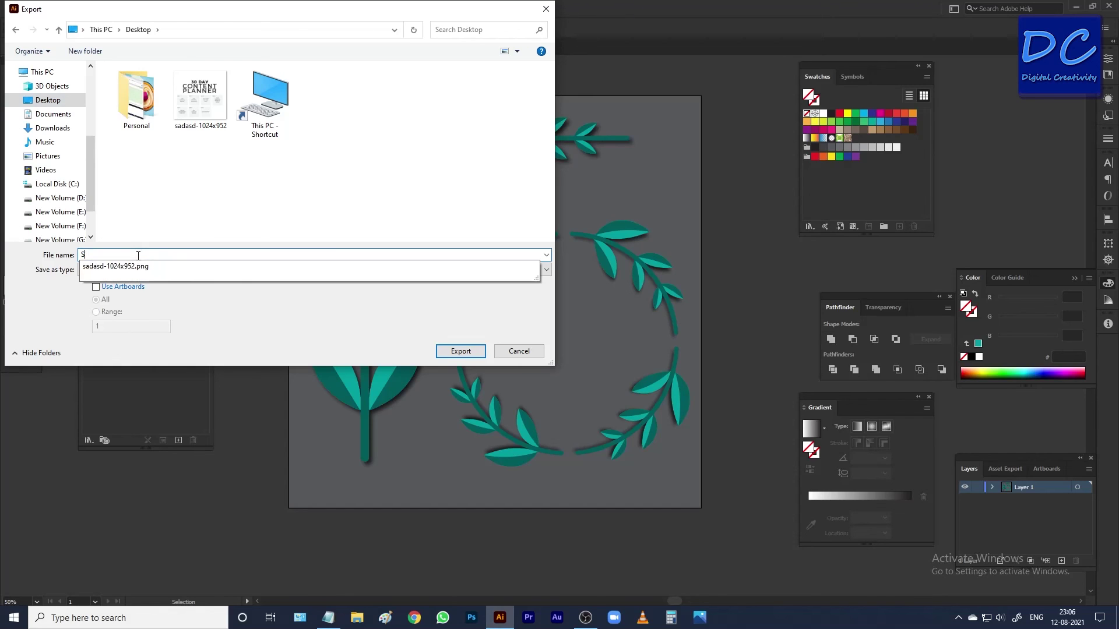
{"action": "type", "text": "mall Icons"}
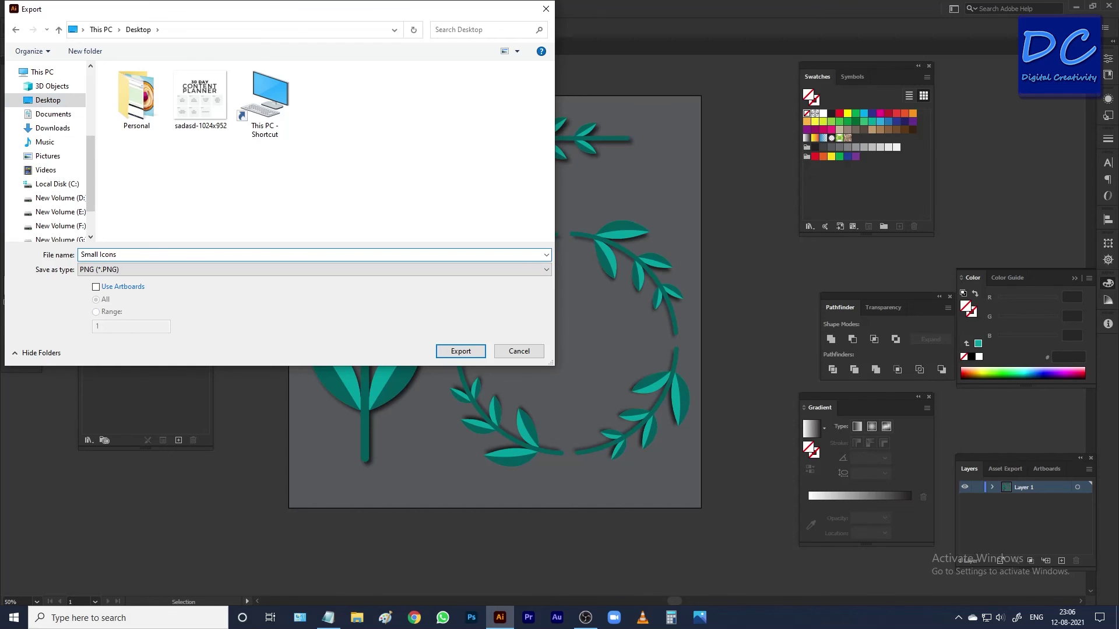
{"action": "key", "text": "Return"}
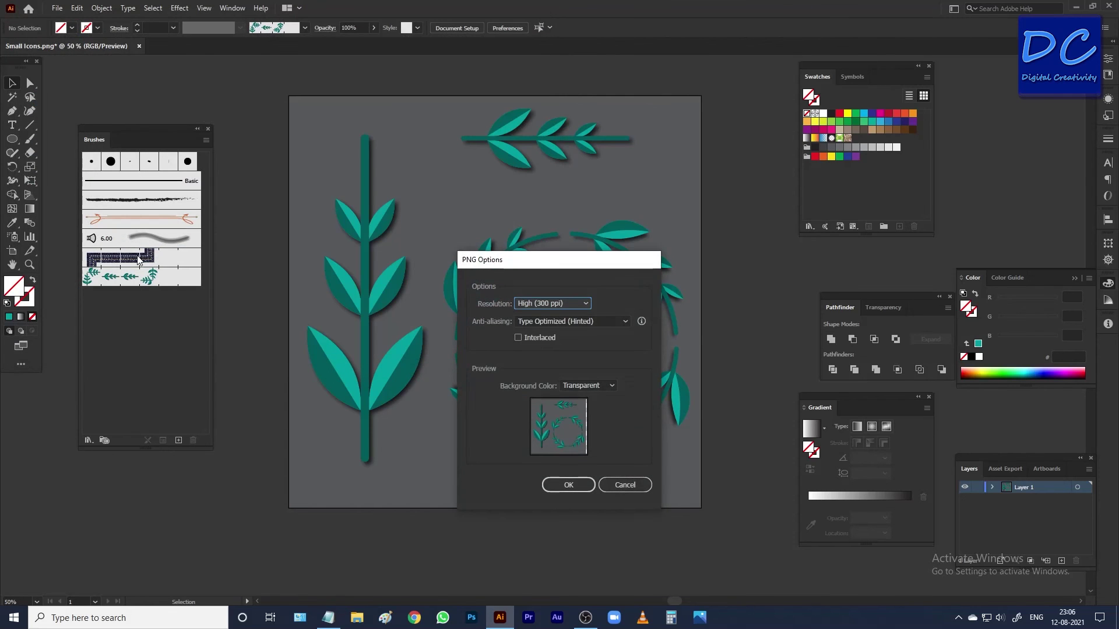
{"action": "key", "text": "Return"}
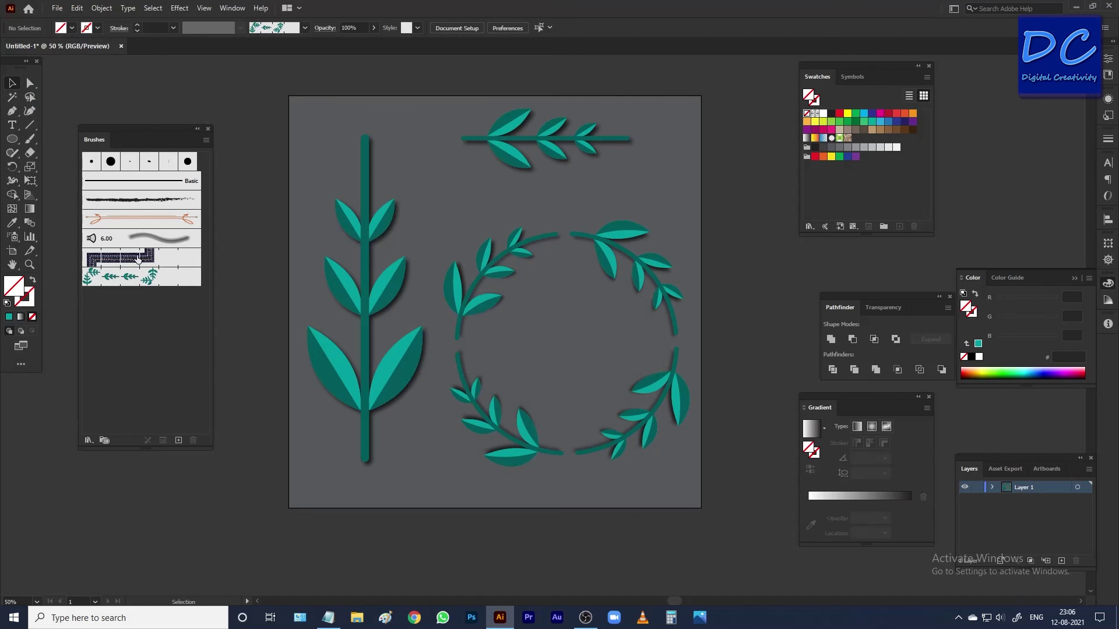